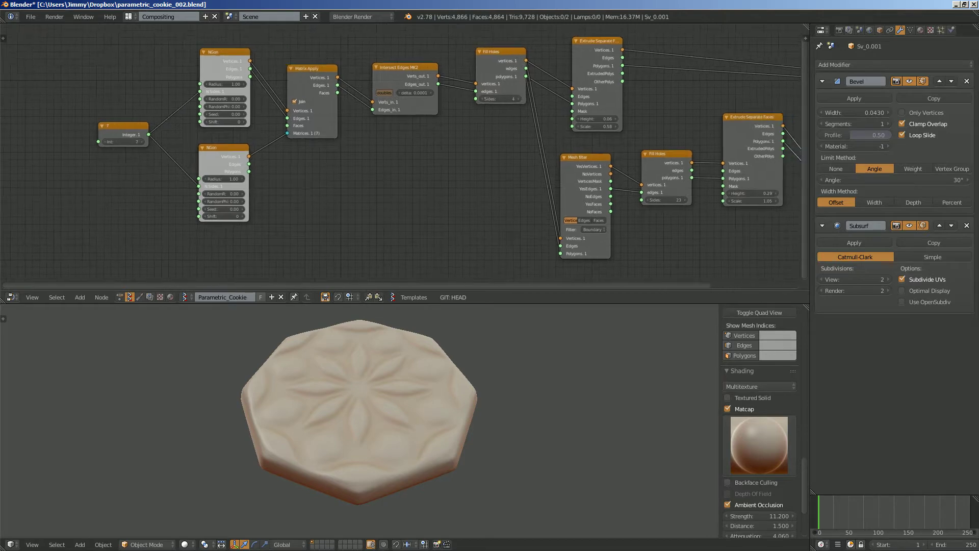
{"action": "scroll", "coordinate": [400, 183], "scroll_direction": "down", "scroll_amount": 2}
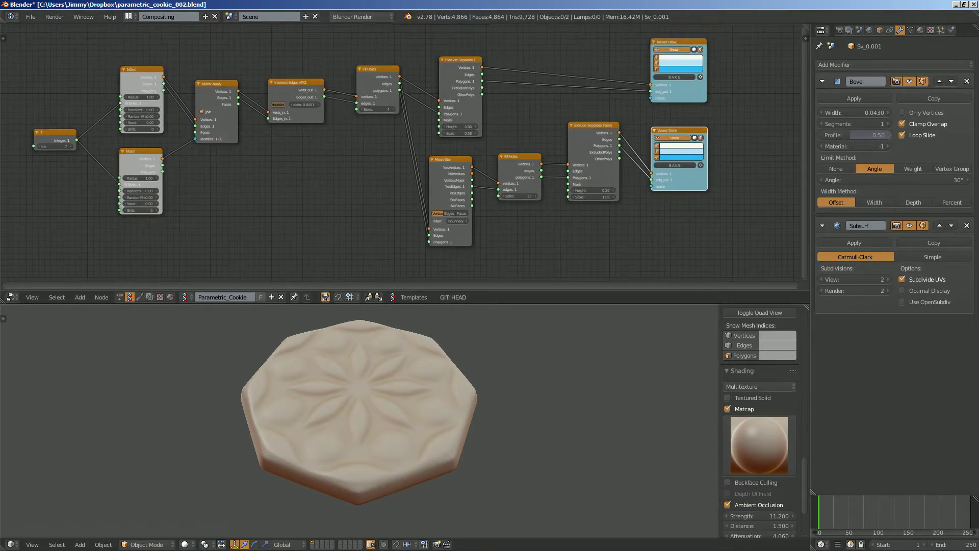
{"action": "middle_click_drag", "start_coordinate": [372, 392], "coordinate": [384, 419]}
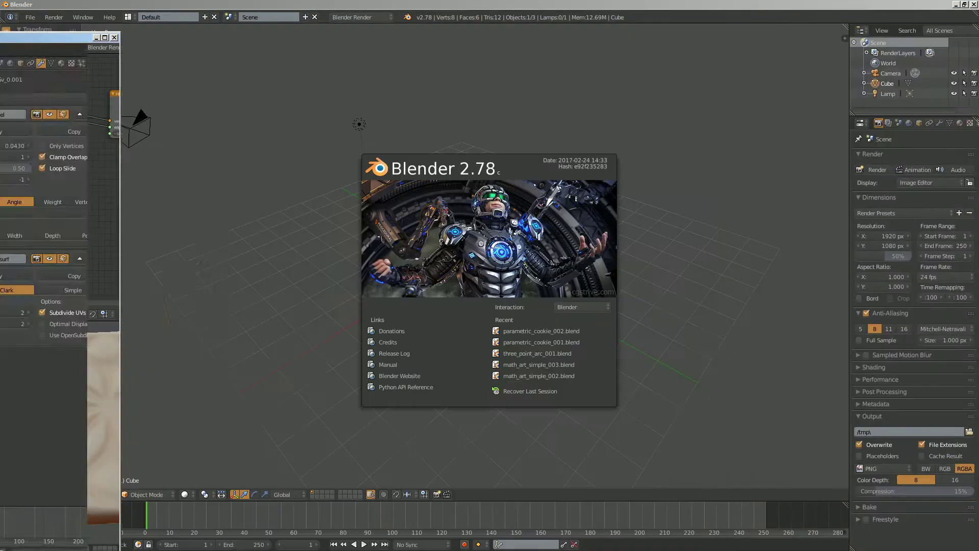
Dismiss the splash screen and delete the default cube, camera and lamp from the new scene.
{"action": "left_click", "coordinate": [534, 212]}
{"action": "key", "text": "a"}
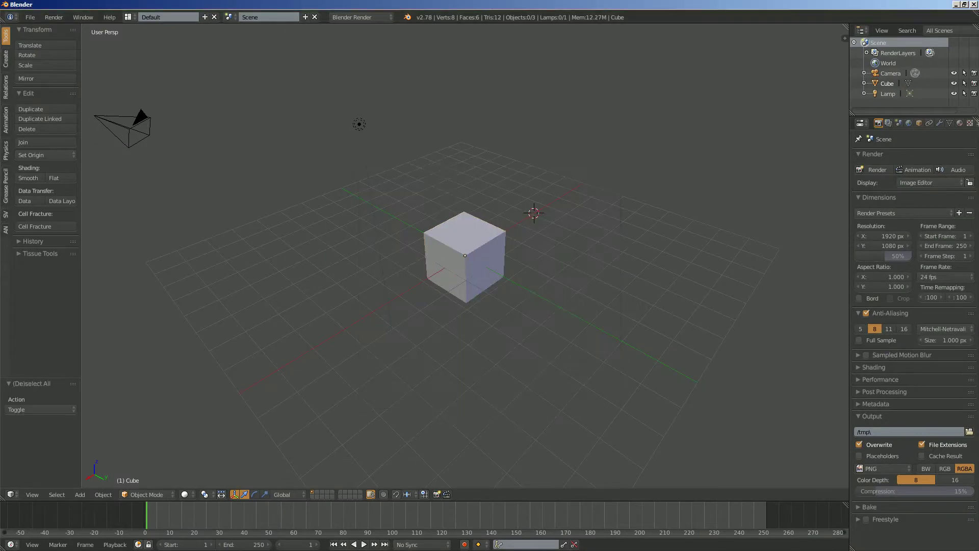
{"action": "key", "text": "a"}
{"action": "key", "text": "x"}
{"action": "left_click", "coordinate": [280, 189]}
Switch to the Compositing screen layout and create a new Sverchok node tree.
{"action": "left_click", "coordinate": [134, 17]}
{"action": "left_click", "coordinate": [140, 51]}
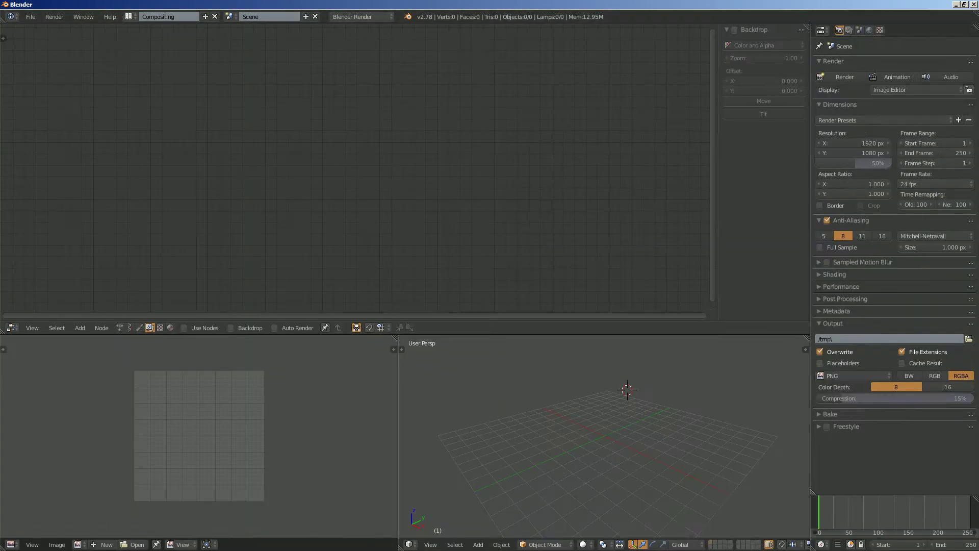
{"action": "left_click", "coordinate": [129, 327]}
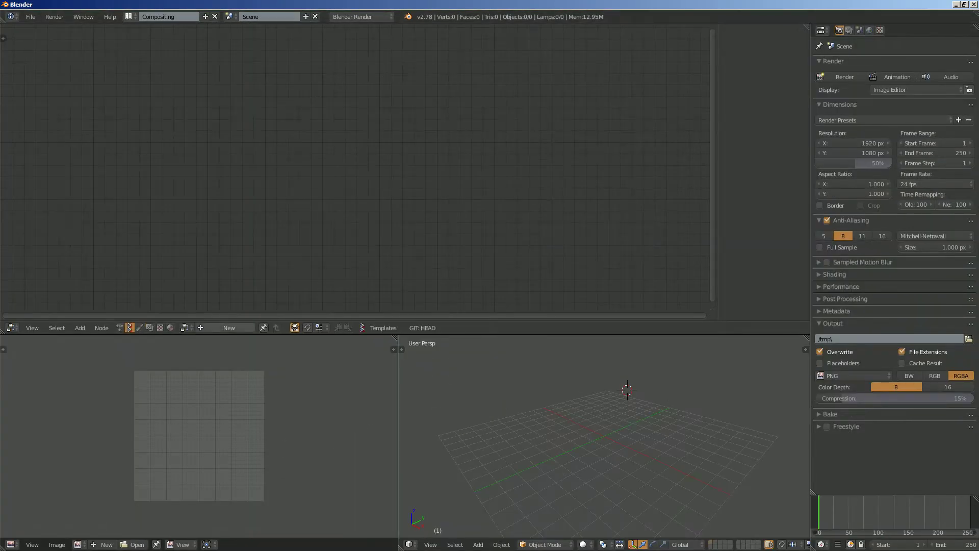
{"action": "left_click", "coordinate": [229, 328]}
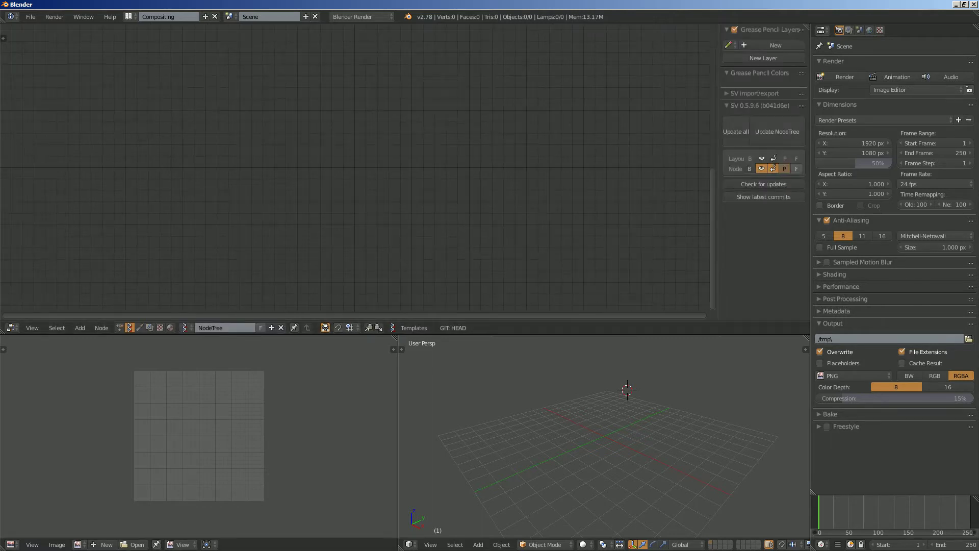
Merge the image editor area into the 3D view so the viewport spans the full width below the nodes.
{"action": "left_click_drag", "start_coordinate": [400, 547], "coordinate": [337, 510]}
{"action": "middle_click_drag", "start_coordinate": [336, 449], "coordinate": [306, 451]}
{"action": "scroll", "coordinate": [306, 449], "scroll_direction": "down", "scroll_amount": 3}
Add an NGon node to the node tree.
{"action": "key", "text": "alt+space"}
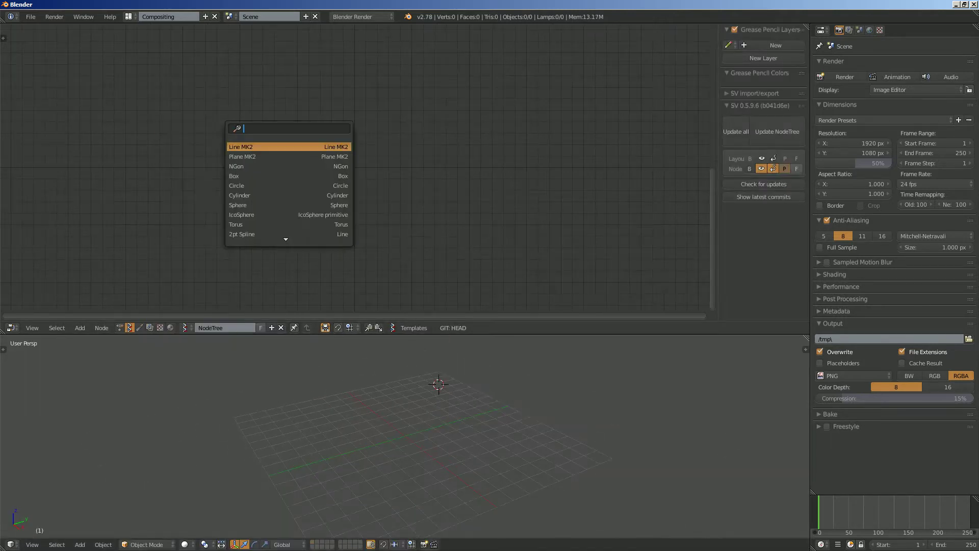
{"action": "type", "text": "ngon"}
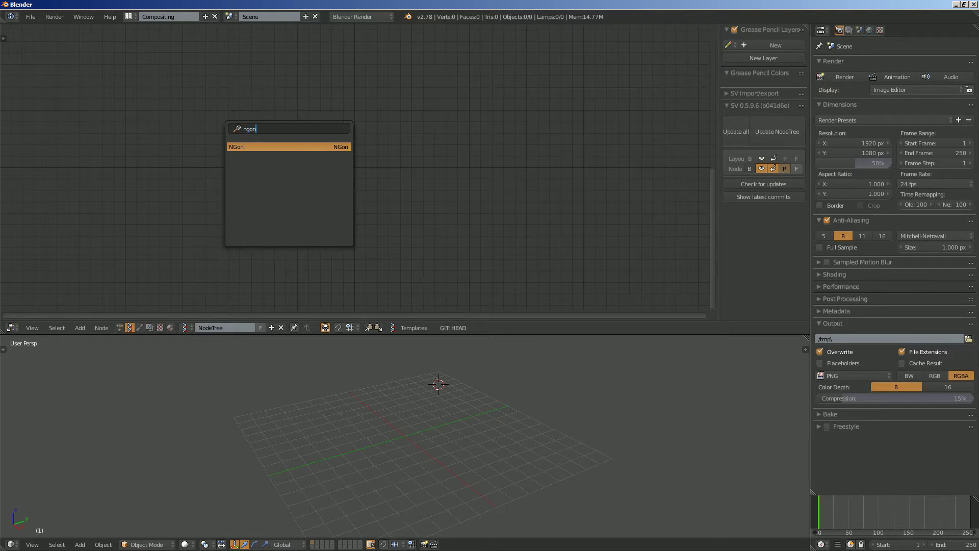
{"action": "key", "text": "Return"}
{"action": "left_click", "coordinate": [212, 127]}
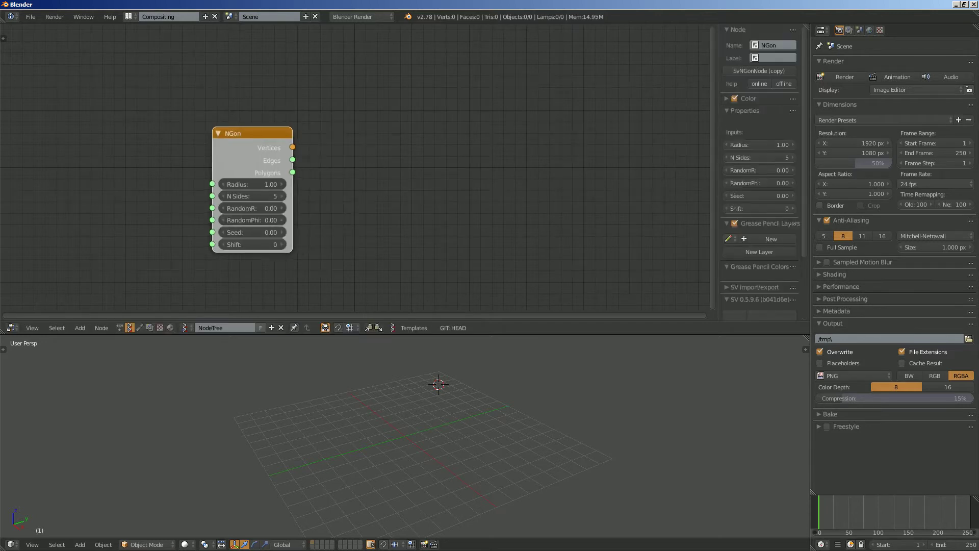
Add a Viewer Draw node beside the NGon node.
{"action": "key", "text": "alt+space"}
{"action": "type", "text": "viewer"}
{"action": "key", "text": "Return"}
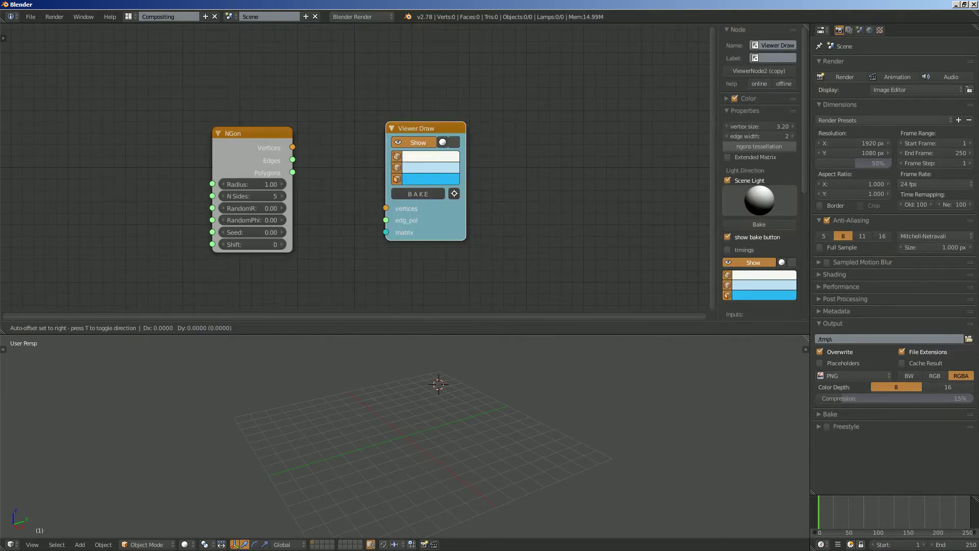
{"action": "left_click", "coordinate": [444, 126]}
Connect the NGon's Vertices and Polygons outputs to the Viewer Draw's vertices and edg_pol inputs.
{"action": "mouse_move", "coordinate": [255, 133]}
{"action": "left_mouse_down"}
{"action": "mouse_move", "coordinate": [219, 125]}
{"action": "mouse_move", "coordinate": [443, 213]}
{"action": "left_mouse_up"}
{"action": "left_click_drag", "start_coordinate": [256, 164], "coordinate": [443, 224]}
{"action": "scroll", "coordinate": [444, 418], "scroll_direction": "up", "scroll_amount": 4}
{"action": "mouse_move", "coordinate": [444, 418]}
{"action": "middle_mouse_down"}
{"action": "mouse_move", "coordinate": [487, 400]}
{"action": "mouse_move", "coordinate": [447, 429]}
{"action": "middle_mouse_up"}
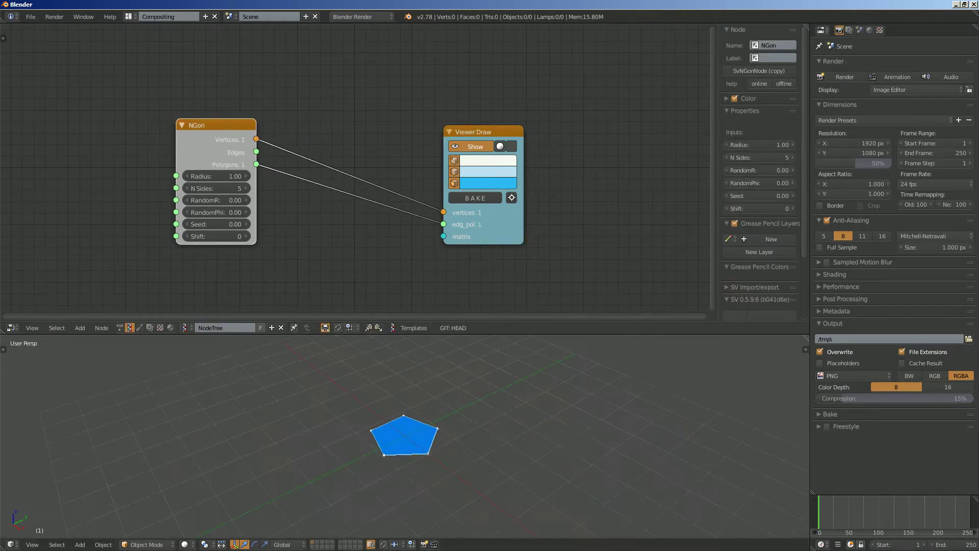
Feed the NGon's Edges output into the Viewer Draw's edg_pol input instead of Polygons, and space the two nodes apart.
{"action": "left_click_drag", "start_coordinate": [256, 152], "coordinate": [443, 224]}
{"action": "left_click_drag", "start_coordinate": [479, 225], "coordinate": [529, 215]}
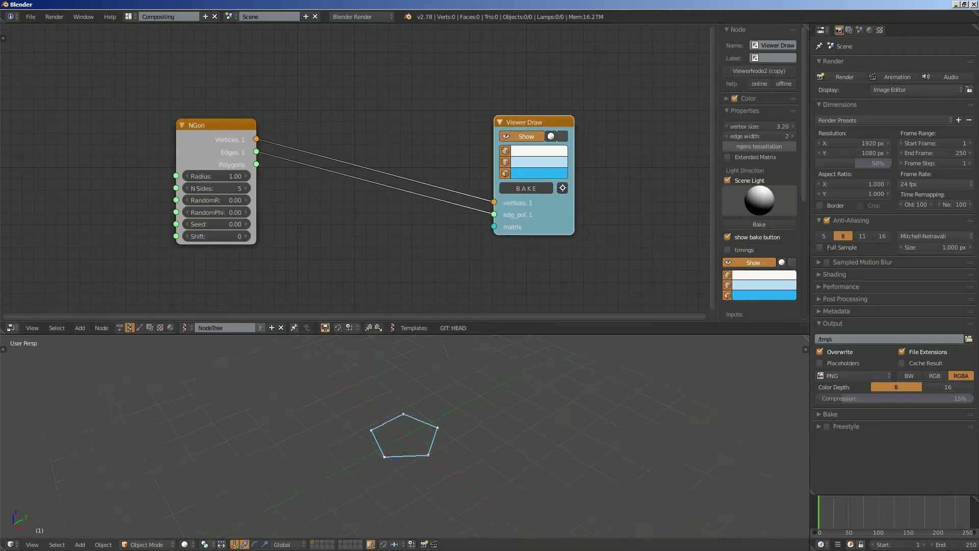
{"action": "middle_click_drag", "start_coordinate": [443, 408], "coordinate": [495, 433]}
Move the NGon node up and place a duplicate of it underneath.
{"action": "left_click_drag", "start_coordinate": [217, 126], "coordinate": [139, 48]}
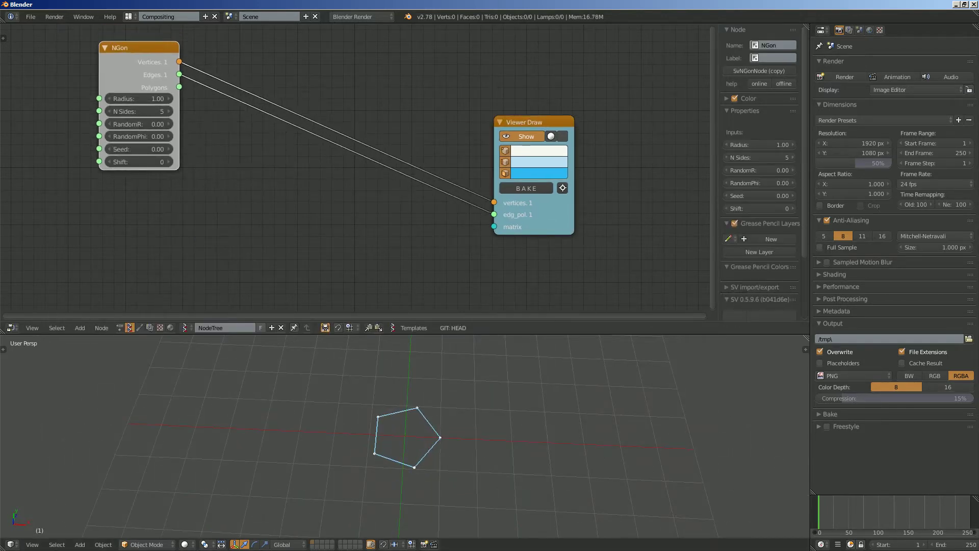
{"action": "key", "text": "shift+d"}
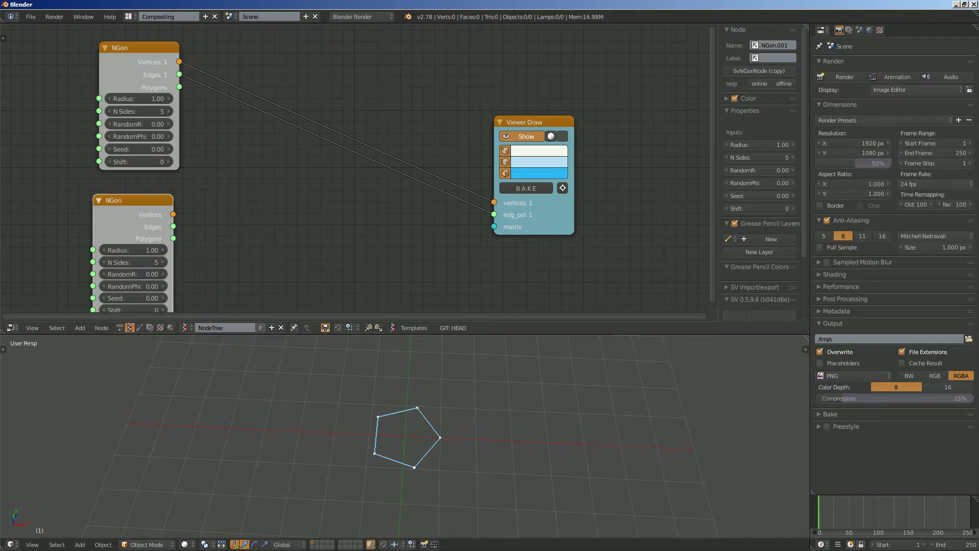
{"action": "scroll", "coordinate": [412, 138], "scroll_direction": "down", "scroll_amount": 1}
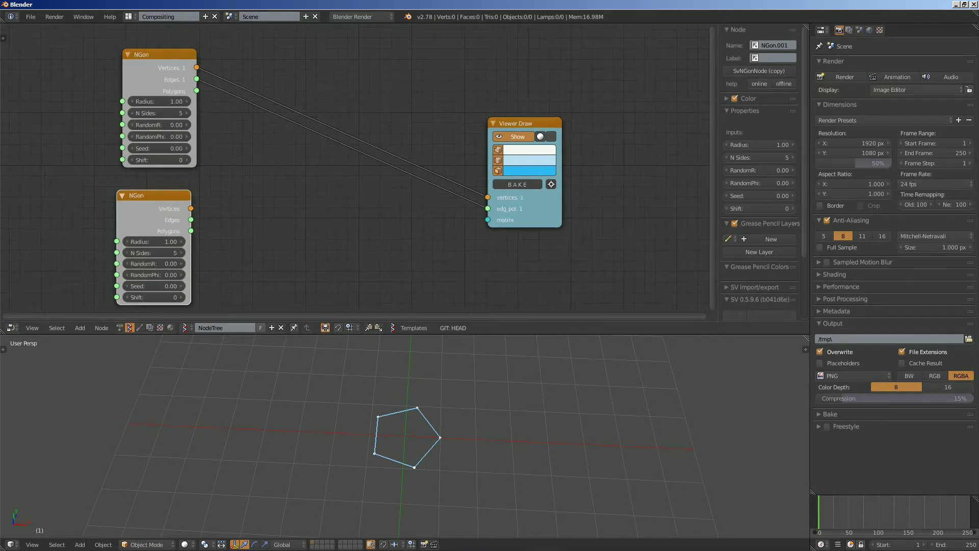
Connect the duplicate NGon's Vertices output to the Viewer Draw's matrix input and view the pattern from the top.
{"action": "left_click_drag", "start_coordinate": [190, 208], "coordinate": [488, 220]}
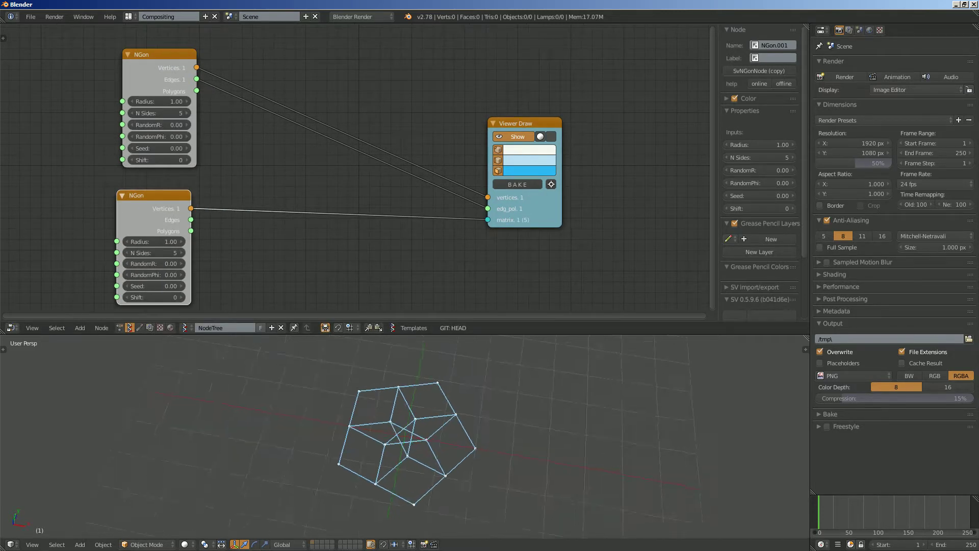
{"action": "middle_click_drag", "start_coordinate": [433, 408], "coordinate": [509, 421]}
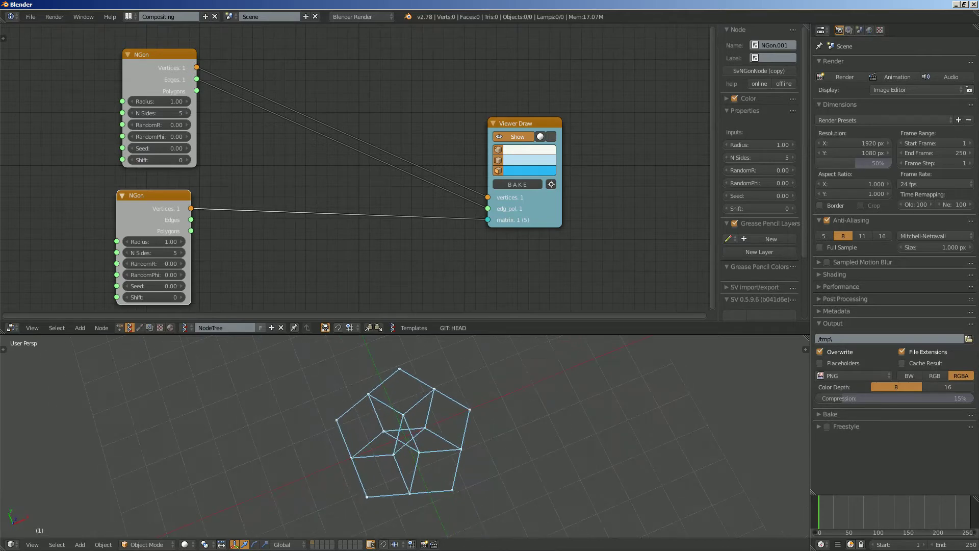
{"action": "left_click", "coordinate": [32, 544]}
{"action": "left_click", "coordinate": [51, 497]}
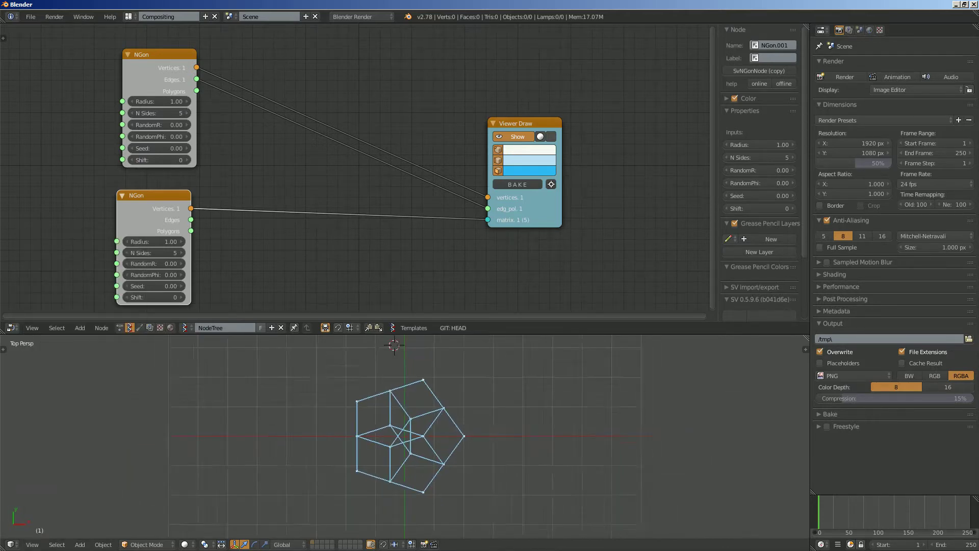
Add an integer (Int) node in front of the two NGon nodes.
{"action": "scroll", "coordinate": [466, 403], "scroll_direction": "up", "scroll_amount": 1}
{"action": "scroll", "coordinate": [405, 437], "scroll_direction": "down", "scroll_amount": 1}
{"action": "middle_click_drag", "start_coordinate": [351, 215], "coordinate": [443, 203]}
{"action": "scroll", "coordinate": [364, 213], "scroll_direction": "up", "scroll_amount": 1}
{"action": "scroll", "coordinate": [443, 203], "scroll_direction": "down", "scroll_amount": 1}
{"action": "key", "text": "shift+a"}
{"action": "left_click", "coordinate": [115, 192]}
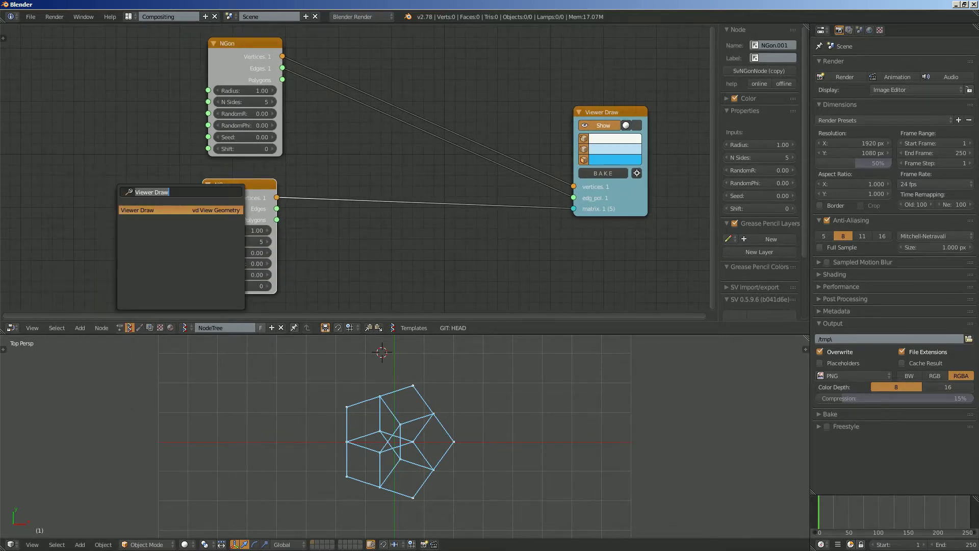
{"action": "type", "text": "int"}
{"action": "key", "text": "Down"}
{"action": "key", "text": "Down"}
{"action": "key", "text": "Down"}
{"action": "key", "text": "Down"}
{"action": "key", "text": "Return"}
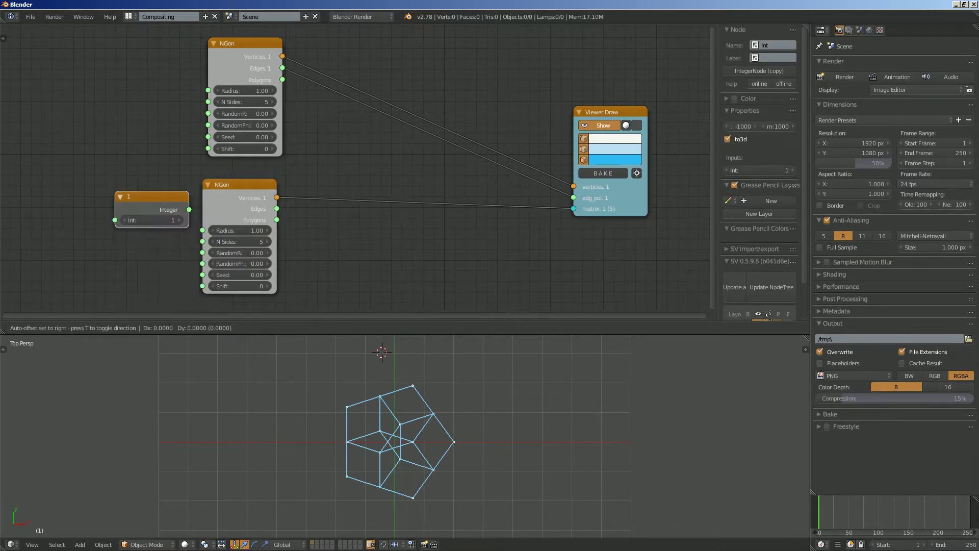
{"action": "left_click", "coordinate": [91, 192]}
Connect the Integer output to the N Sides inputs of both NGon nodes.
{"action": "left_click_drag", "start_coordinate": [122, 193], "coordinate": [105, 179]}
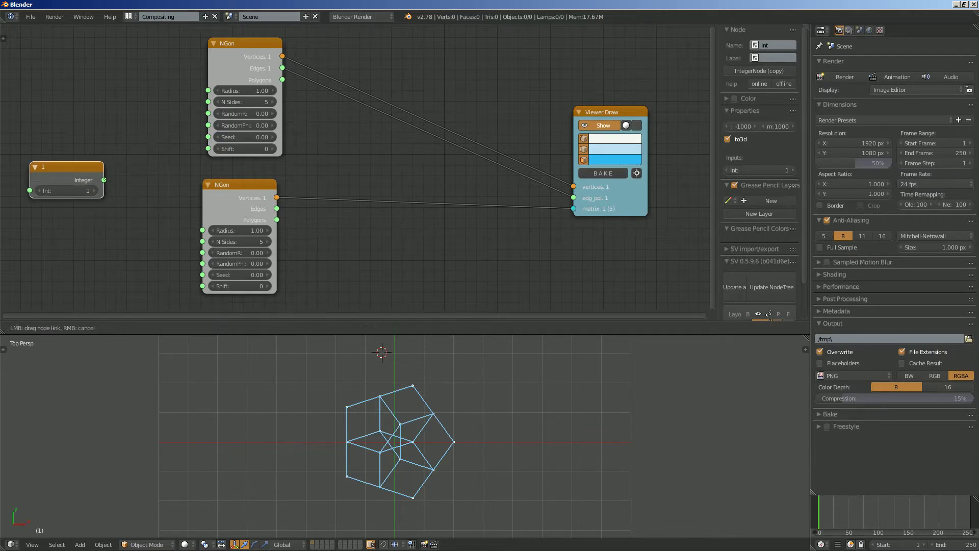
{"action": "left_click_drag", "start_coordinate": [208, 102], "coordinate": [208, 101]}
{"action": "left_click_drag", "start_coordinate": [104, 180], "coordinate": [202, 242]}
Raise the integer node's value to 10 to give both NGons ten sides.
{"action": "left_click", "coordinate": [94, 191]}
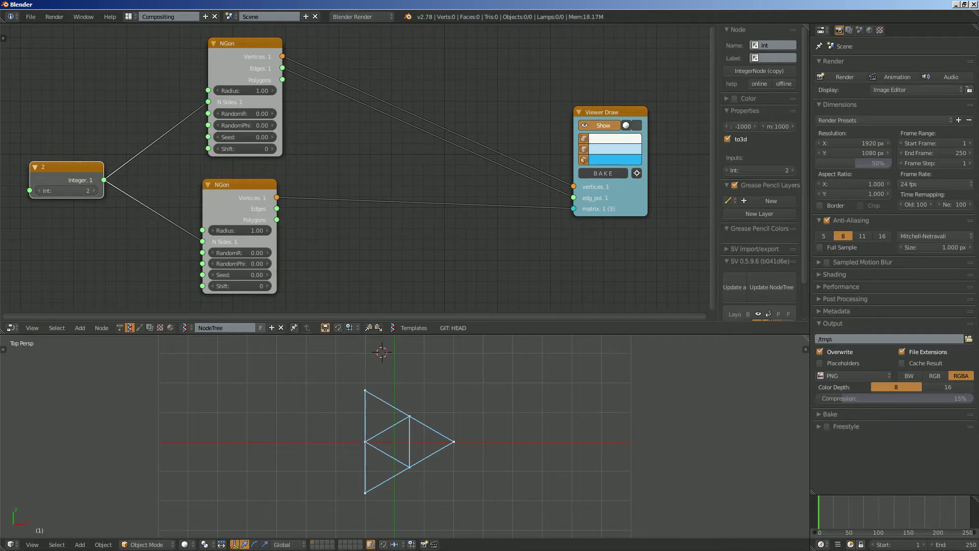
{"action": "left_click", "coordinate": [94, 191]}
{"action": "left_click", "coordinate": [95, 190]}
{"action": "left_click", "coordinate": [94, 190]}
{"action": "left_click", "coordinate": [94, 191]}
{"action": "left_click", "coordinate": [95, 191]}
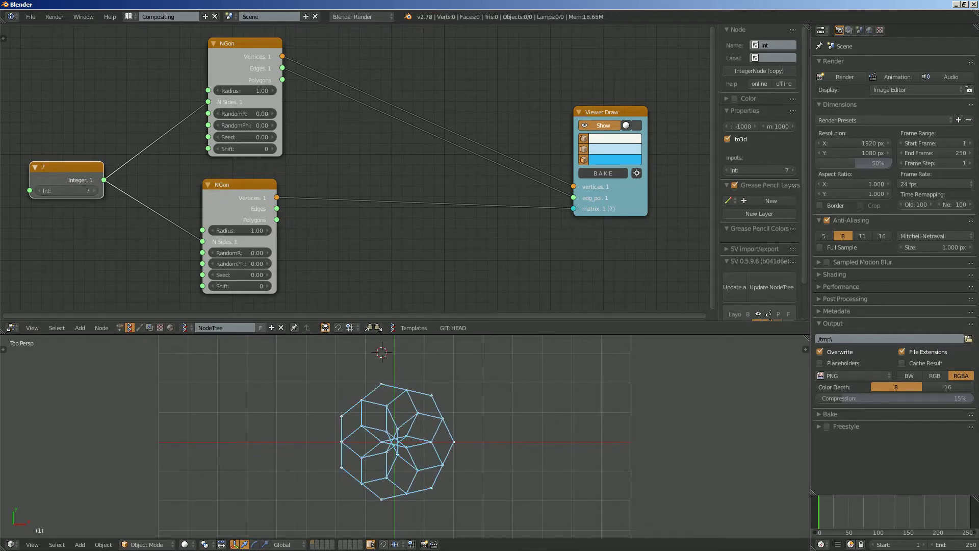
{"action": "left_click", "coordinate": [94, 190]}
{"action": "left_click", "coordinate": [94, 191]}
{"action": "left_click", "coordinate": [94, 191]}
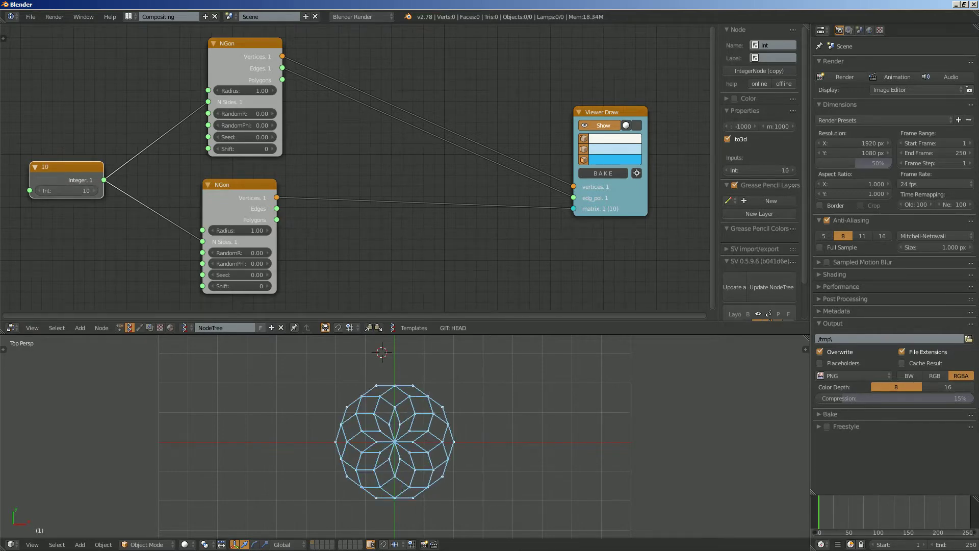
Lower the integer node's value to 6 for a hexagonal pattern.
{"action": "left_click", "coordinate": [40, 191]}
{"action": "left_click", "coordinate": [39, 191]}
{"action": "left_click", "coordinate": [39, 191]}
{"action": "left_click", "coordinate": [39, 191]}
{"action": "scroll", "coordinate": [404, 437], "scroll_direction": "up", "scroll_amount": 1}
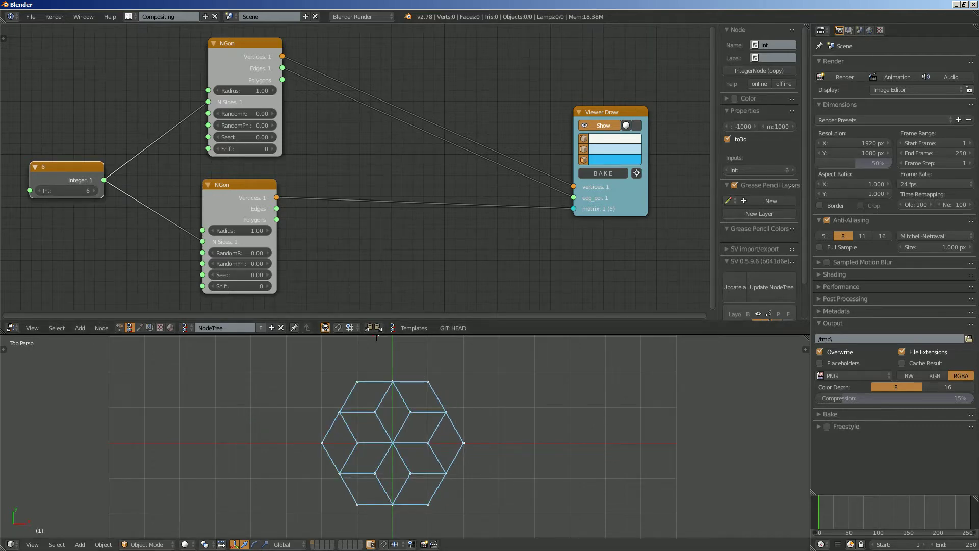
Raise the integer node's value to 8, and reduce it to 7 to compare the patterns.
{"action": "left_click_drag", "start_coordinate": [66, 167], "coordinate": [86, 170]}
{"action": "scroll", "coordinate": [311, 168], "scroll_direction": "up", "scroll_amount": 2}
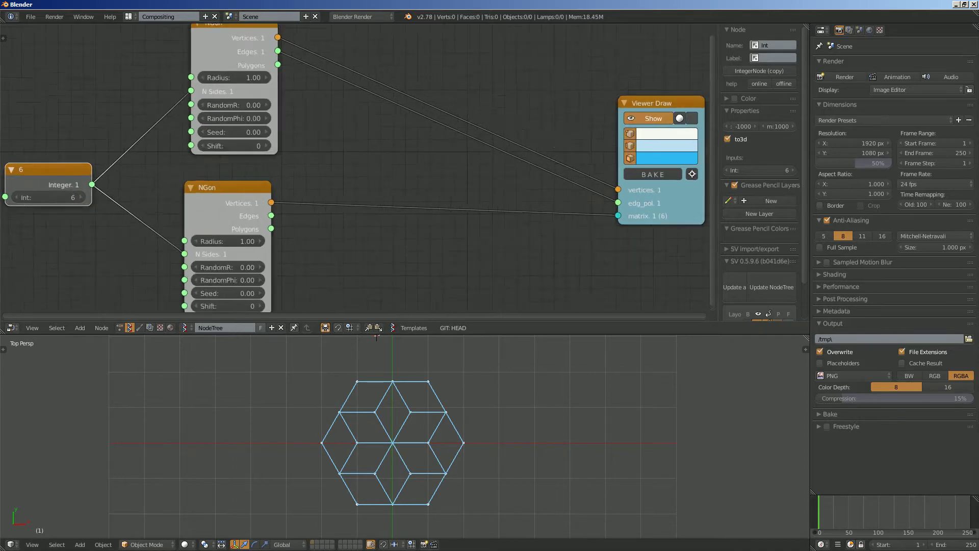
{"action": "middle_click_drag", "start_coordinate": [311, 168], "coordinate": [334, 163]}
{"action": "scroll", "coordinate": [357, 166], "scroll_direction": "down", "scroll_amount": 1}
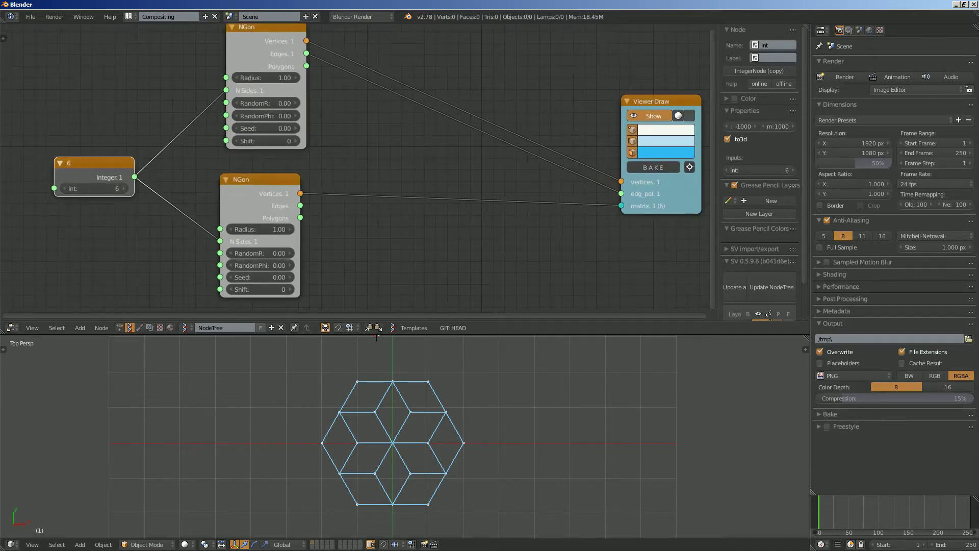
{"action": "left_click", "coordinate": [124, 188]}
{"action": "left_click", "coordinate": [124, 189]}
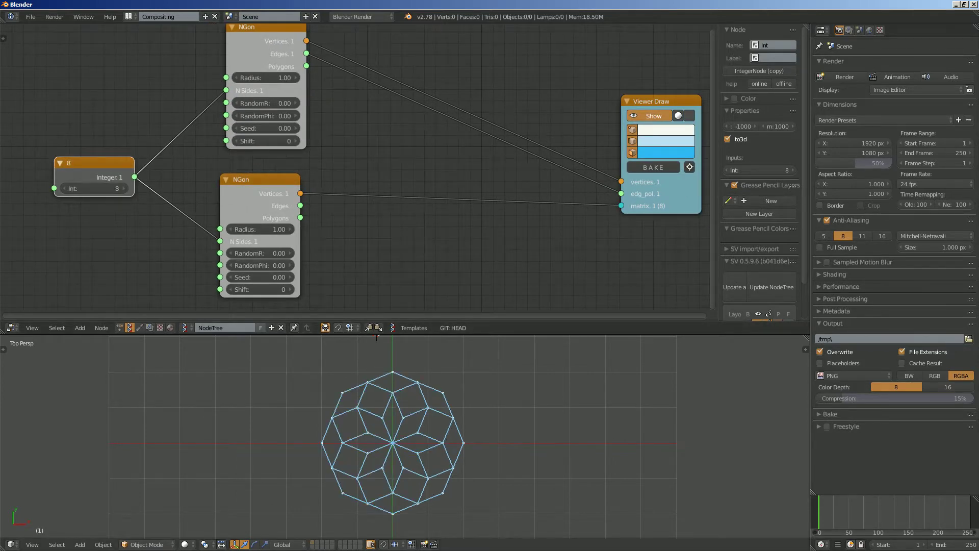
{"action": "scroll", "coordinate": [393, 438], "scroll_direction": "down", "scroll_amount": 1}
{"action": "left_click", "coordinate": [64, 189]}
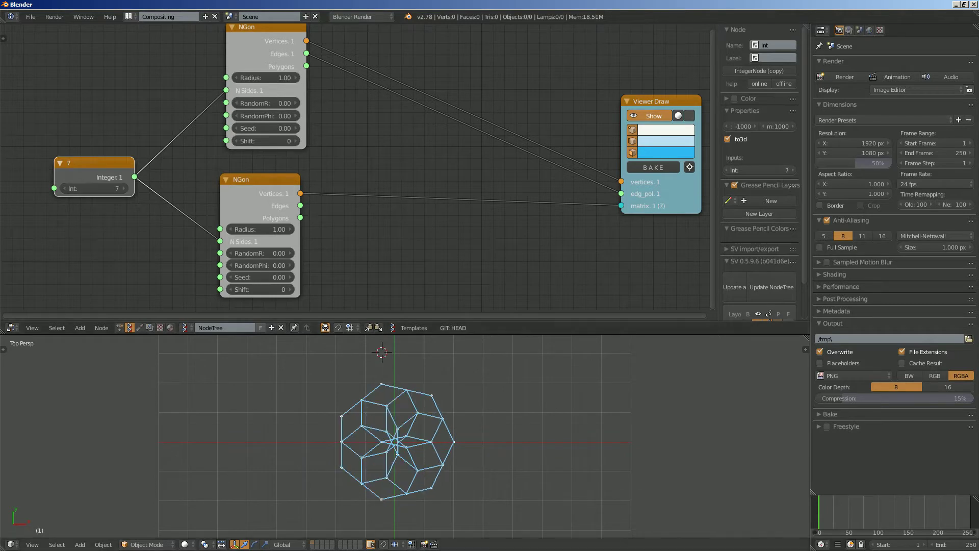
{"action": "scroll", "coordinate": [377, 336], "scroll_direction": "up", "scroll_amount": 1}
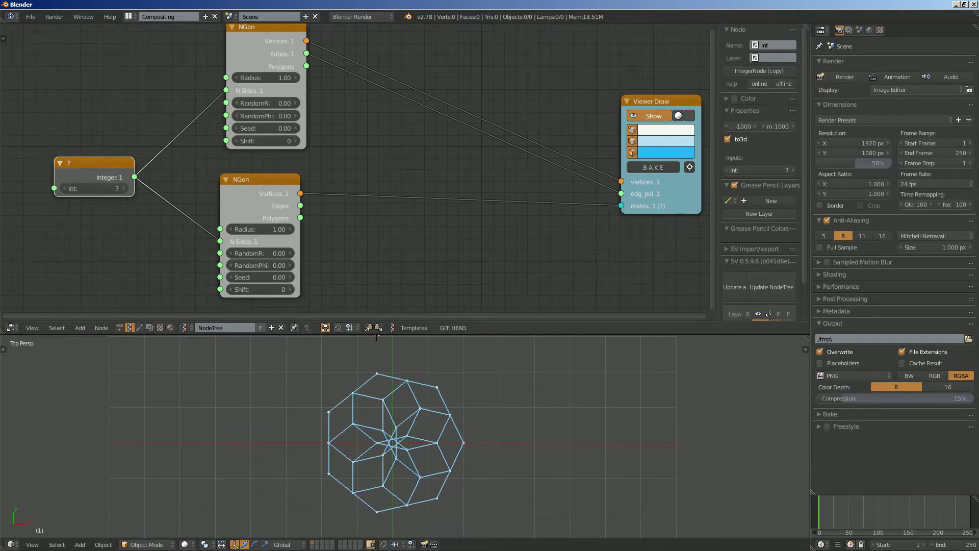
Raise the integer node's value to 12 for a denser pattern.
{"action": "left_click", "coordinate": [124, 188]}
{"action": "left_click", "coordinate": [124, 188]}
{"action": "left_click", "coordinate": [124, 189]}
{"action": "left_click", "coordinate": [124, 189]}
{"action": "left_click", "coordinate": [124, 188]}
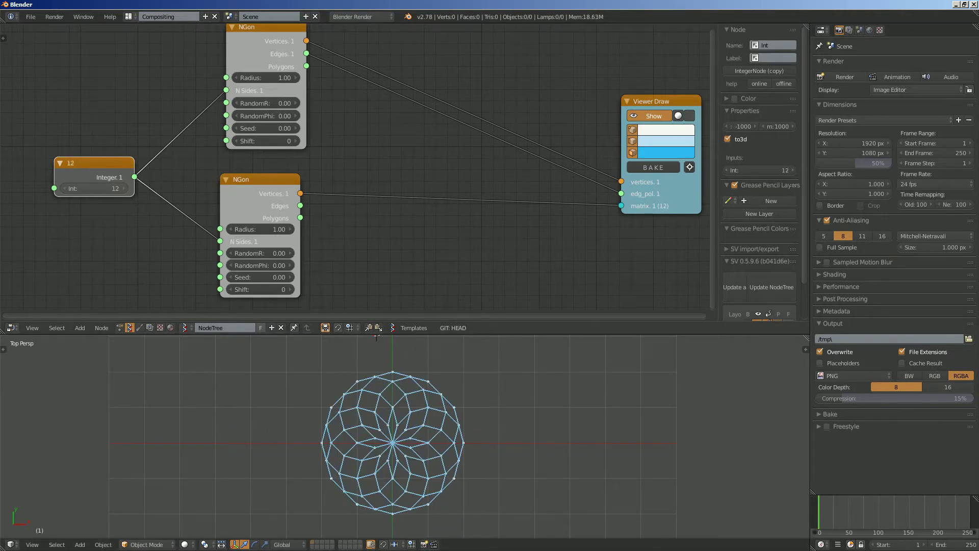
Set the integer node's value to 8 for an eight-sided pattern.
{"action": "left_click", "coordinate": [64, 188]}
{"action": "left_click", "coordinate": [64, 189]}
{"action": "left_click", "coordinate": [64, 188]}
{"action": "left_click", "coordinate": [64, 189]}
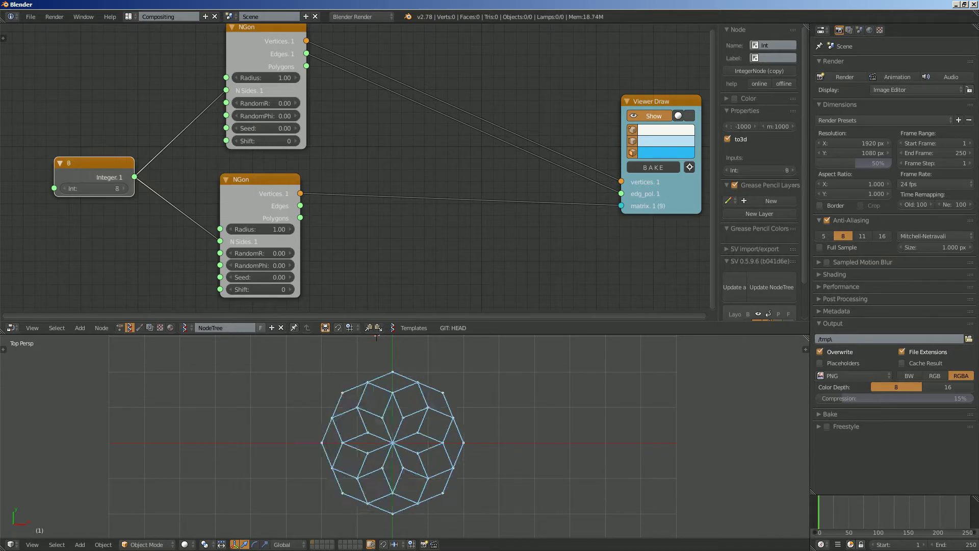
{"action": "left_click", "coordinate": [64, 189]}
{"action": "left_click", "coordinate": [124, 189]}
{"action": "left_click", "coordinate": [124, 189]}
{"action": "mouse_move", "coordinate": [94, 189]}
{"action": "left_mouse_down"}
{"action": "mouse_move", "coordinate": [120, 189]}
{"action": "mouse_move", "coordinate": [95, 189]}
{"action": "left_mouse_up"}
Bake the Viewer Draw pattern into mesh objects and move them clear of the original preview along the X axis.
{"action": "scroll", "coordinate": [355, 169], "scroll_direction": "down", "scroll_amount": 1}
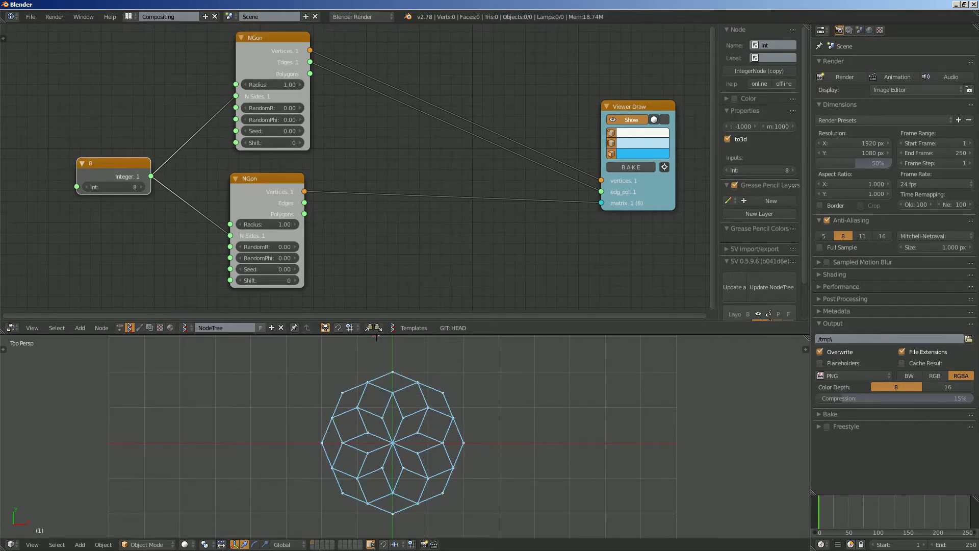
{"action": "left_click", "coordinate": [630, 167]}
{"action": "scroll", "coordinate": [406, 436], "scroll_direction": "down", "scroll_amount": 2}
{"action": "key", "text": "g"}
{"action": "left_click", "coordinate": [566, 428]}
{"action": "middle_click_drag", "start_coordinate": [566, 429], "coordinate": [480, 431], "text": "shift"}
{"action": "scroll", "coordinate": [479, 431], "scroll_direction": "up", "scroll_amount": 2}
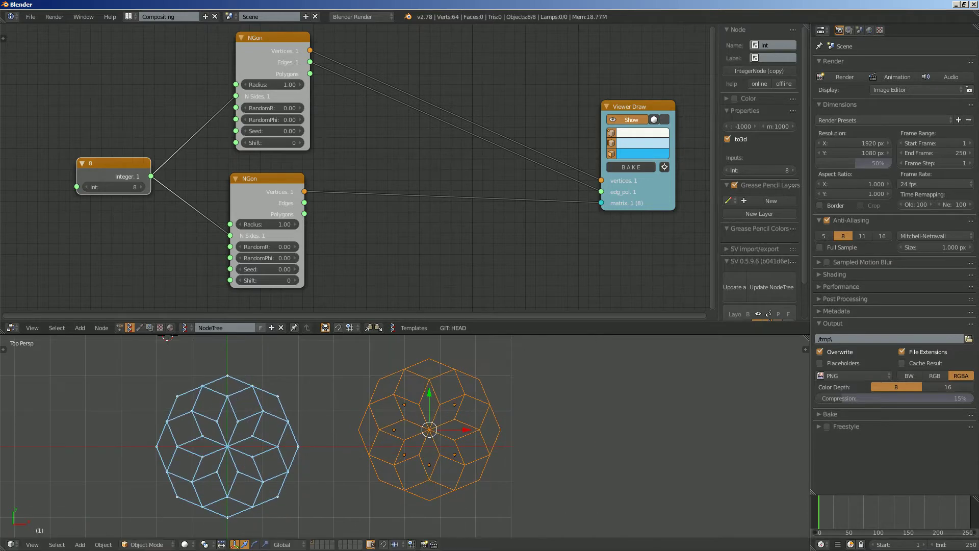
Move several baked octagons individually away from the baked rosette to show that they are separate objects.
{"action": "right_click", "coordinate": [485, 433]}
{"action": "key", "text": "g"}
{"action": "left_click", "coordinate": [581, 417]}
{"action": "right_click", "coordinate": [479, 388]}
{"action": "key", "text": "g"}
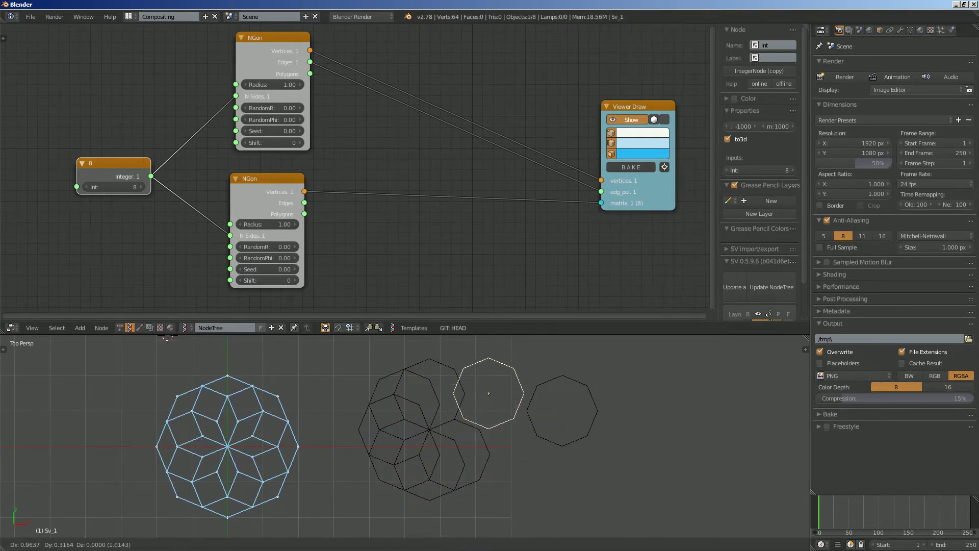
{"action": "left_click", "coordinate": [514, 378]}
{"action": "right_click", "coordinate": [450, 374]}
{"action": "key", "text": "g"}
{"action": "left_click", "coordinate": [558, 429]}
{"action": "right_click", "coordinate": [485, 442]}
{"action": "key", "text": "g"}
{"action": "left_click", "coordinate": [566, 450]}
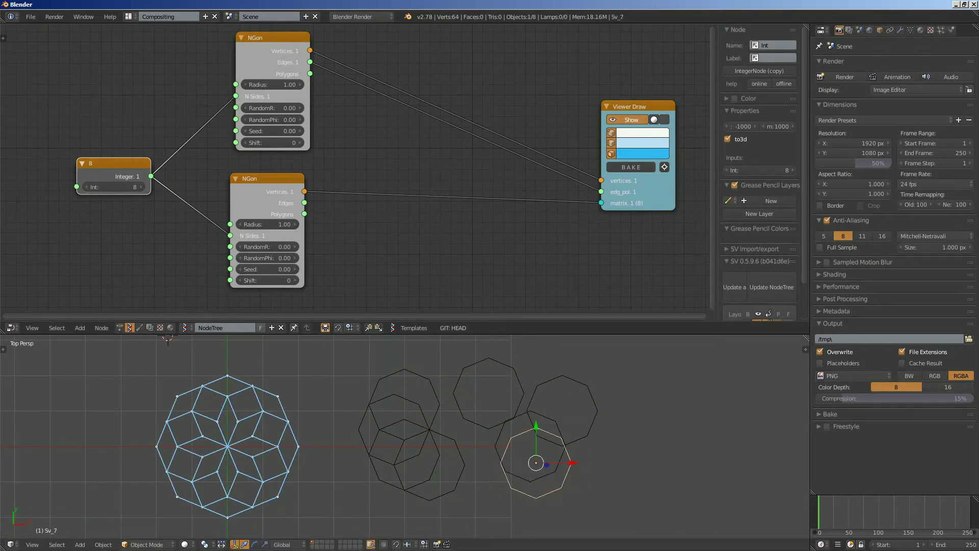
{"action": "key", "text": "g"}
{"action": "left_click", "coordinate": [541, 459]}
{"action": "right_click", "coordinate": [404, 459]}
{"action": "key", "text": "g"}
{"action": "left_click", "coordinate": [460, 478]}
Delete all the baked octagon objects from the scene.
{"action": "key", "text": "a"}
{"action": "key", "text": "a"}
{"action": "key", "text": "x"}
{"action": "left_click", "coordinate": [460, 478]}
Save the Blender file as sv_parametric_cookie_demo_001 in the Dropbox folder.
{"action": "key", "text": "ctrl+s"}
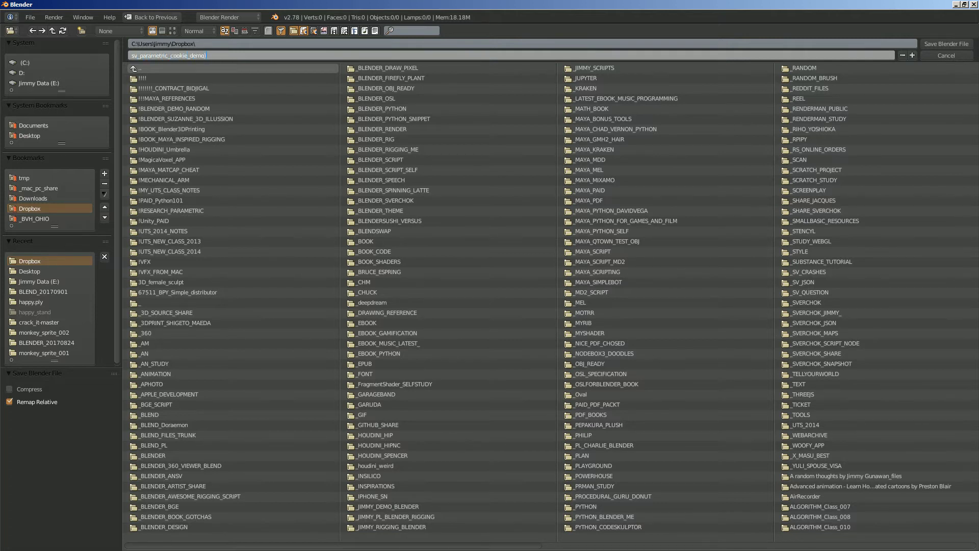
{"action": "type", "text": "01"}
{"action": "key", "text": "Return"}
{"action": "left_click", "coordinate": [945, 45]}
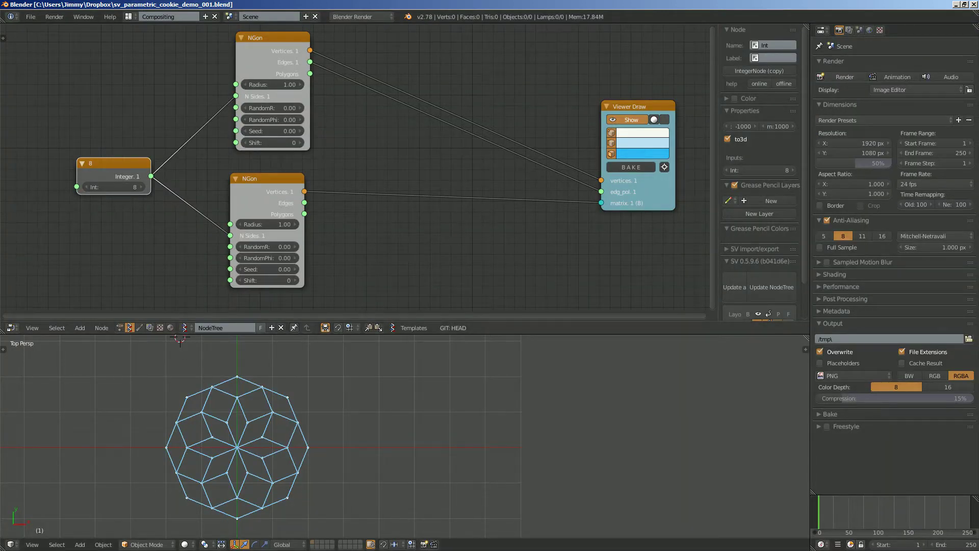
Cut all links between the two NGon nodes and Viewer Draw, and move Viewer Draw away to make room.
{"action": "middle_click_drag", "start_coordinate": [469, 220], "coordinate": [453, 238]}
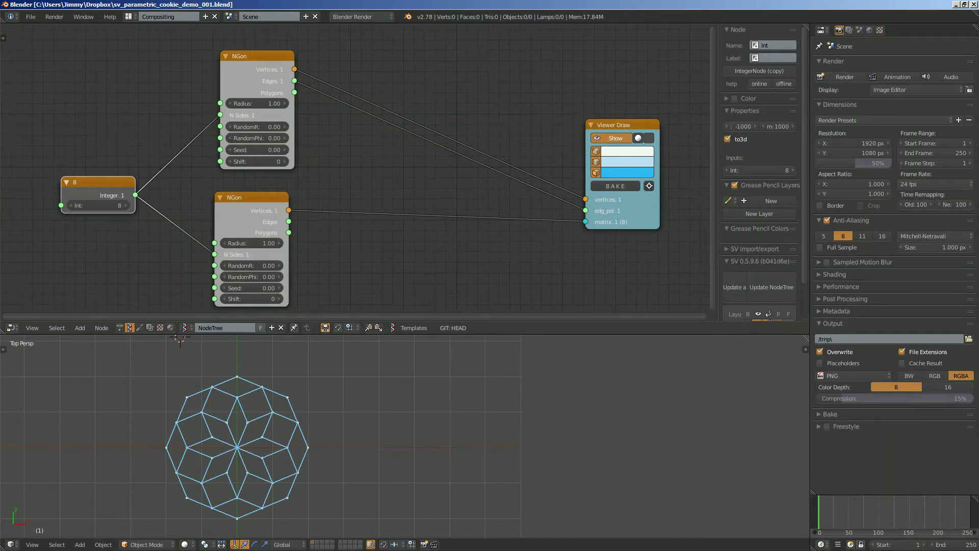
{"action": "left_click_drag", "start_coordinate": [619, 125], "coordinate": [645, 101]}
{"action": "left_click_drag", "start_coordinate": [527, 105], "coordinate": [530, 219], "text": "ctrl"}
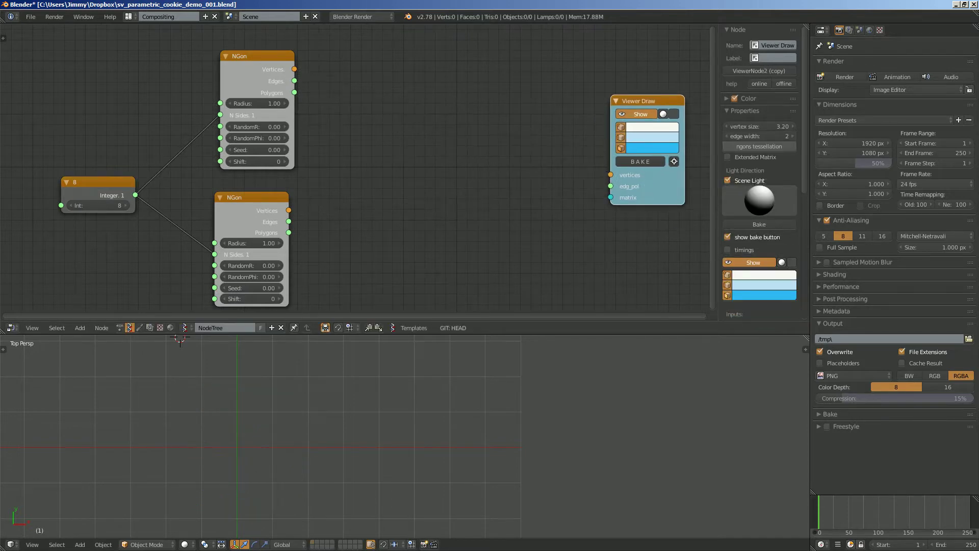
{"action": "mouse_move", "coordinate": [638, 101]}
{"action": "left_mouse_down"}
{"action": "mouse_move", "coordinate": [615, 101]}
{"action": "mouse_move", "coordinate": [636, 104]}
{"action": "left_mouse_up"}
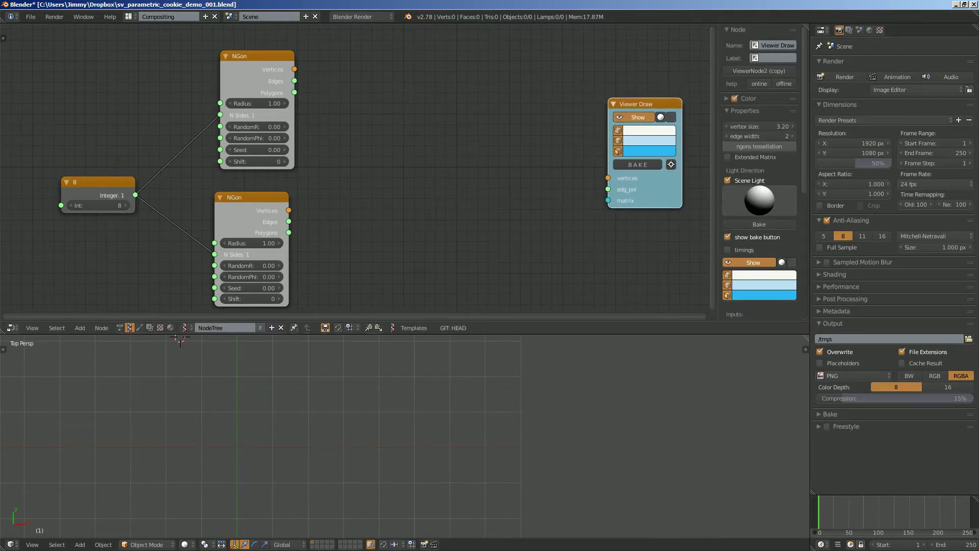
Add a Matrix Apply node with the Join option between the NGon nodes and Viewer Draw.
{"action": "key", "text": "shift+a"}
{"action": "left_click", "coordinate": [401, 132]}
{"action": "type", "text": "matrix ap"}
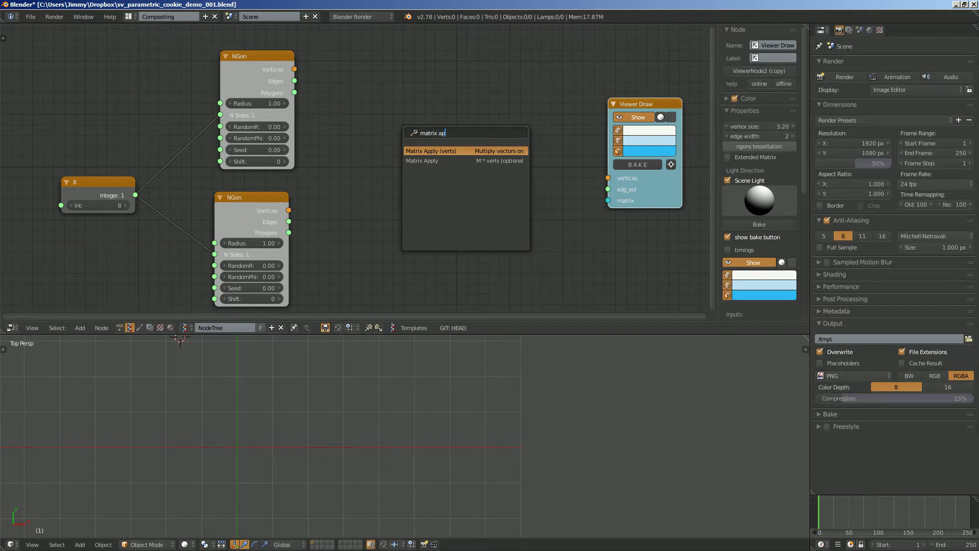
{"action": "key", "text": "Down"}
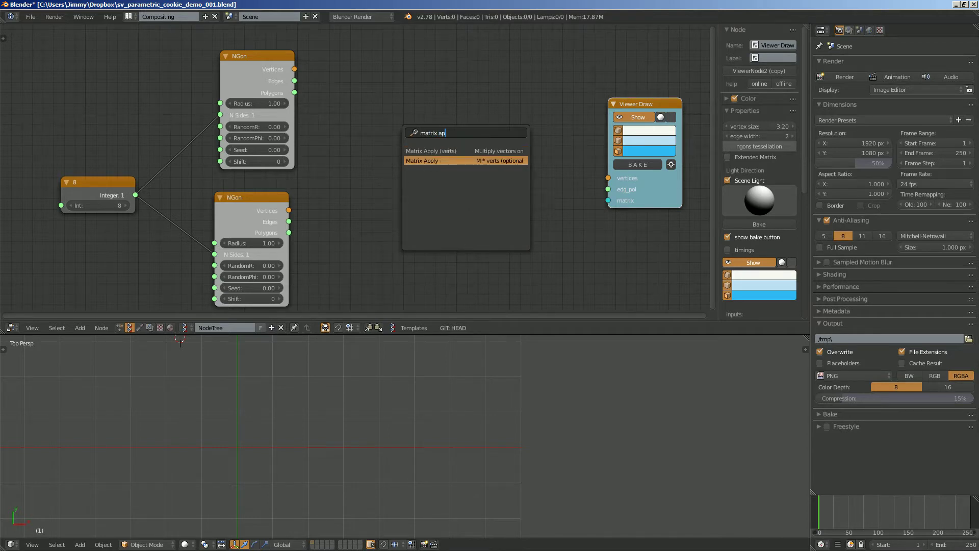
{"action": "key", "text": "Return"}
{"action": "left_click", "coordinate": [388, 100]}
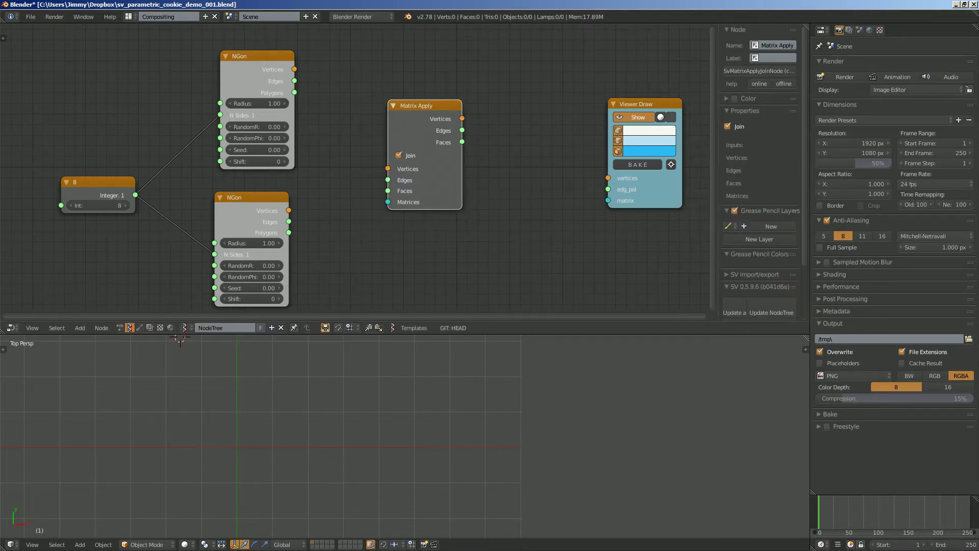
Link the upper NGon's vertices and edges and the lower NGon's vertices as matrices into Matrix Apply, and its vertices and edges into Viewer Draw.
{"action": "left_click_drag", "start_coordinate": [294, 69], "coordinate": [388, 180]}
{"action": "left_click_drag", "start_coordinate": [265, 197], "coordinate": [388, 202]}
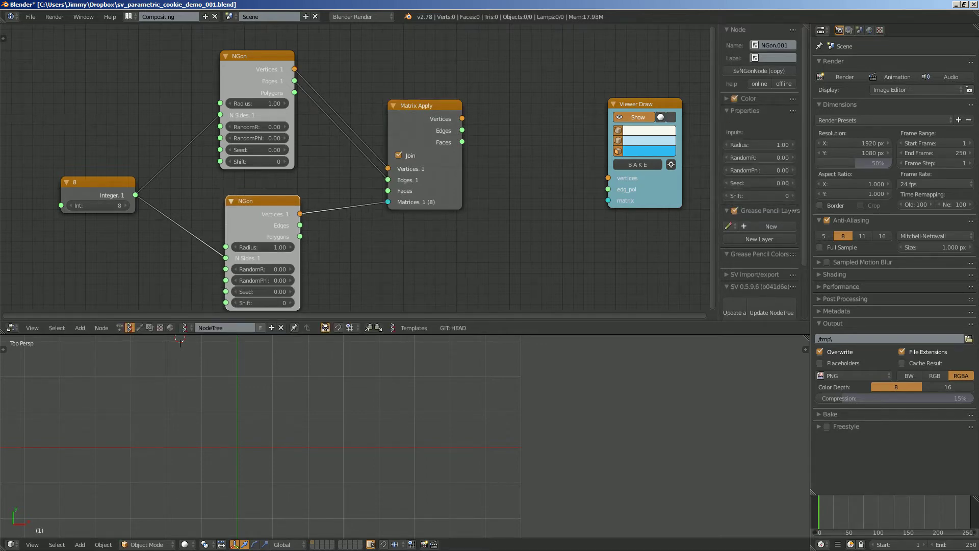
{"action": "left_click_drag", "start_coordinate": [462, 118], "coordinate": [608, 178]}
{"action": "left_click_drag", "start_coordinate": [462, 141], "coordinate": [608, 189]}
{"action": "left_click_drag", "start_coordinate": [462, 130], "coordinate": [608, 189]}
Bake the joined pattern into a mesh and move it clear of the preview along the X axis.
{"action": "left_click", "coordinate": [637, 165]}
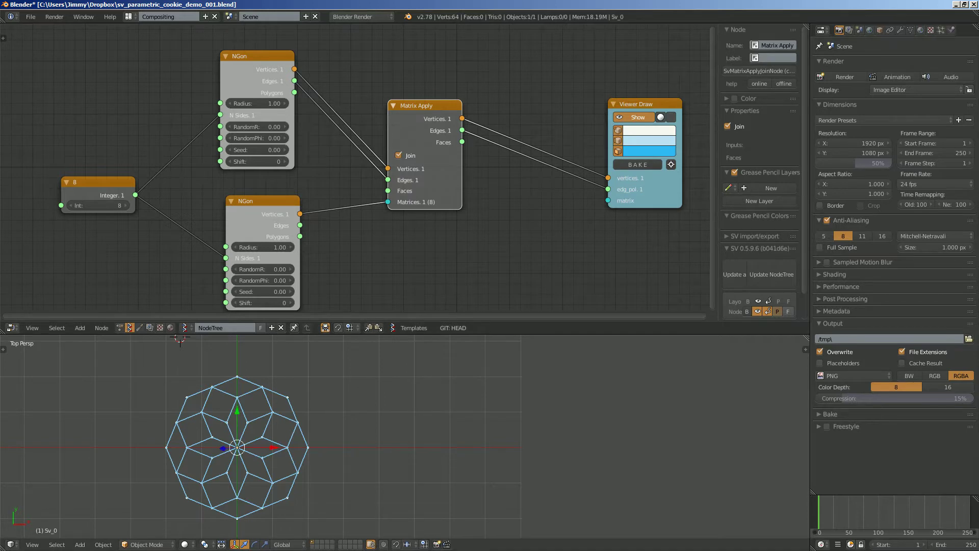
{"action": "key", "text": "g"}
{"action": "left_click", "coordinate": [477, 456]}
{"action": "key", "text": "r"}
{"action": "key", "text": "Escape"}
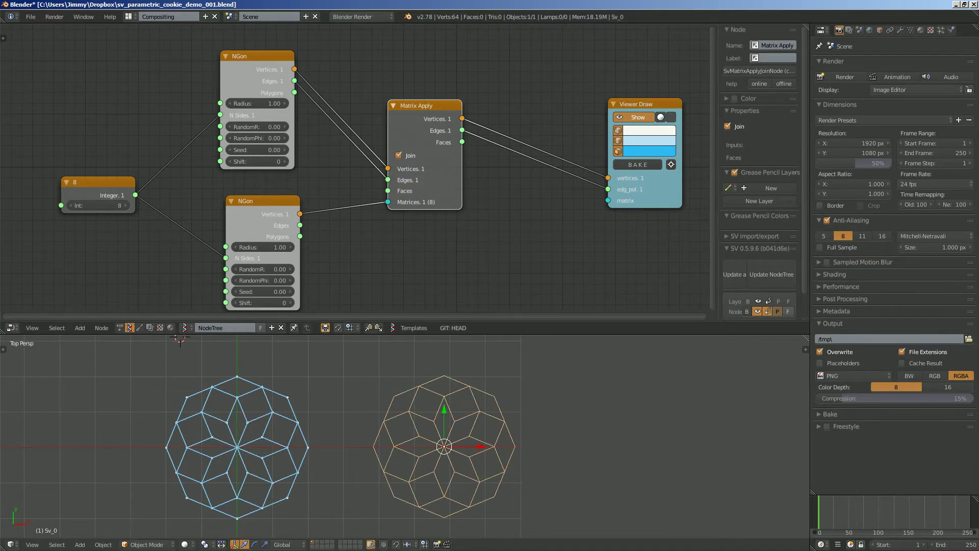
Pull two outer vertices of the baked mesh outward in Edit Mode, and delete the mesh.
{"action": "key", "text": "Tab"}
{"action": "right_click", "coordinate": [469, 386]}
{"action": "key", "text": "g"}
{"action": "left_click", "coordinate": [513, 368]}
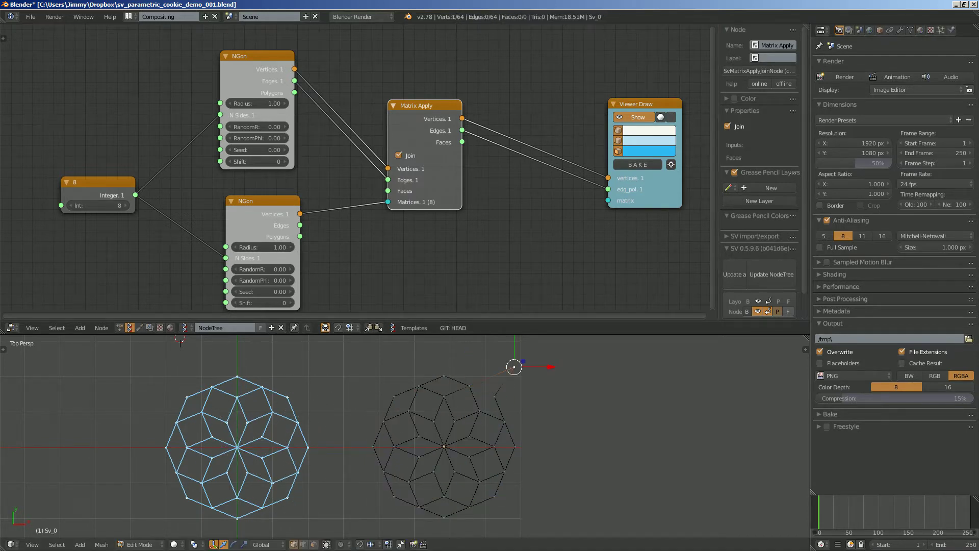
{"action": "right_click", "coordinate": [469, 386]}
{"action": "key", "text": "g"}
{"action": "left_click", "coordinate": [467, 356]}
{"action": "key", "text": "Tab"}
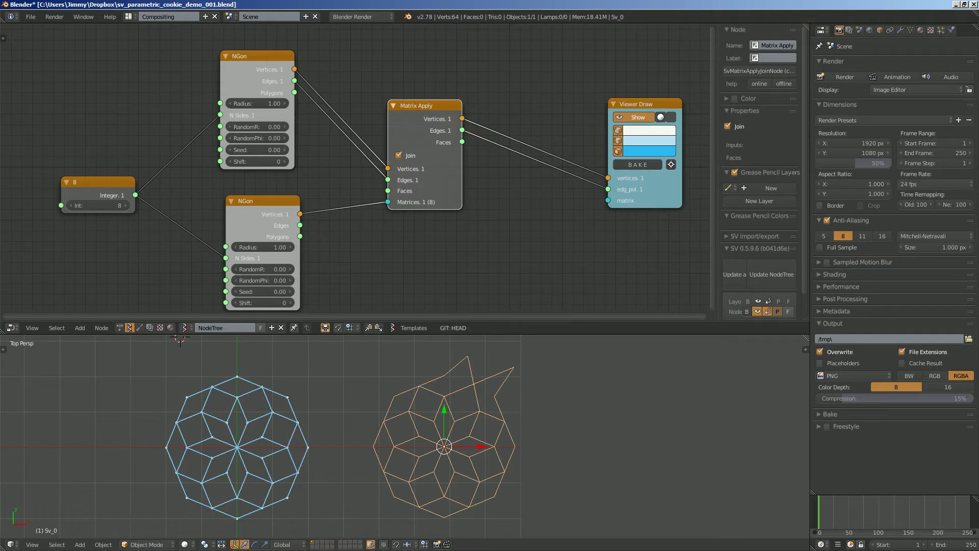
{"action": "key", "text": "x"}
{"action": "left_click", "coordinate": [487, 432]}
Save the file, and add an Intersect Edges MK2 node between Matrix Apply and Viewer Draw.
{"action": "key", "text": "ctrl+s"}
{"action": "left_click", "coordinate": [487, 431]}
{"action": "middle_click_drag", "start_coordinate": [510, 224], "coordinate": [396, 276]}
{"action": "left_click_drag", "start_coordinate": [530, 156], "coordinate": [572, 150]}
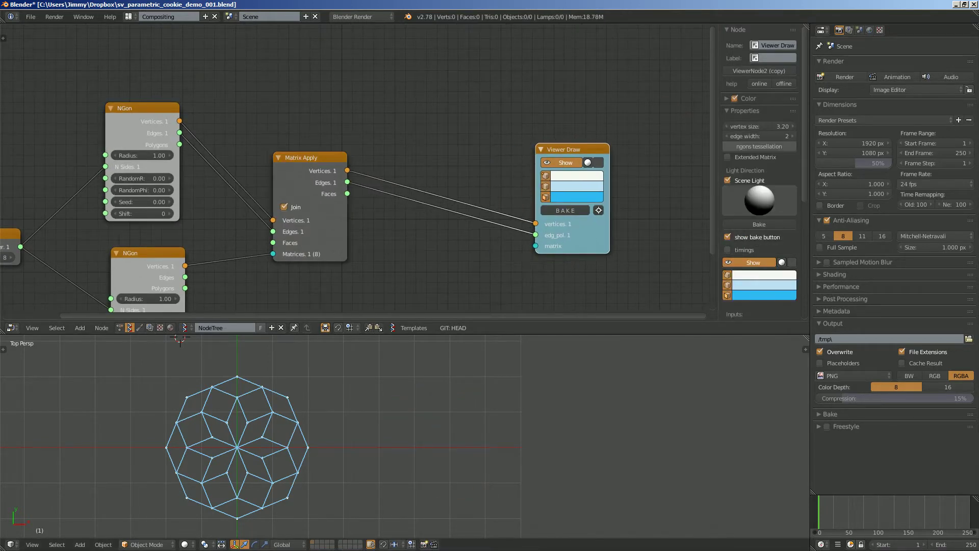
{"action": "key", "text": "shift+a"}
{"action": "left_click", "coordinate": [440, 150]}
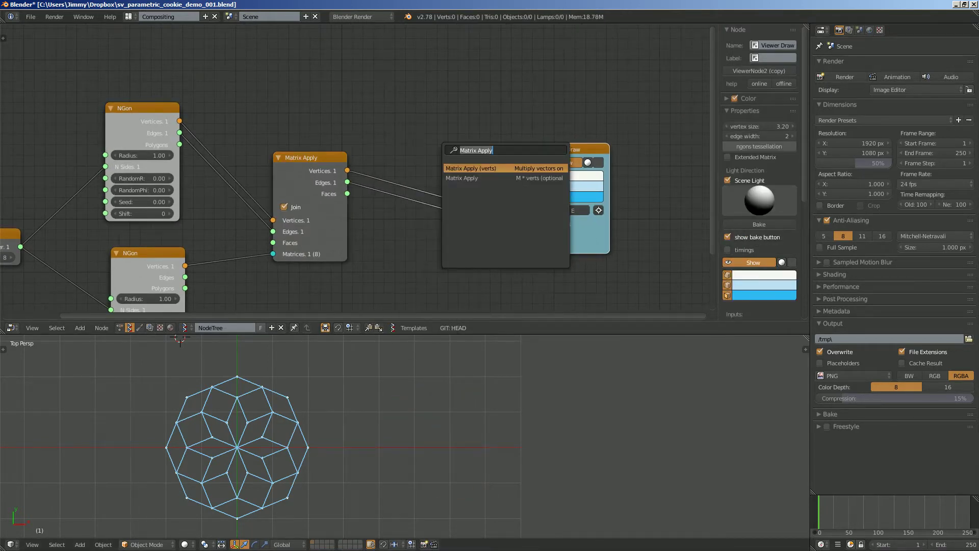
{"action": "type", "text": "inter"}
{"action": "key", "text": "Return"}
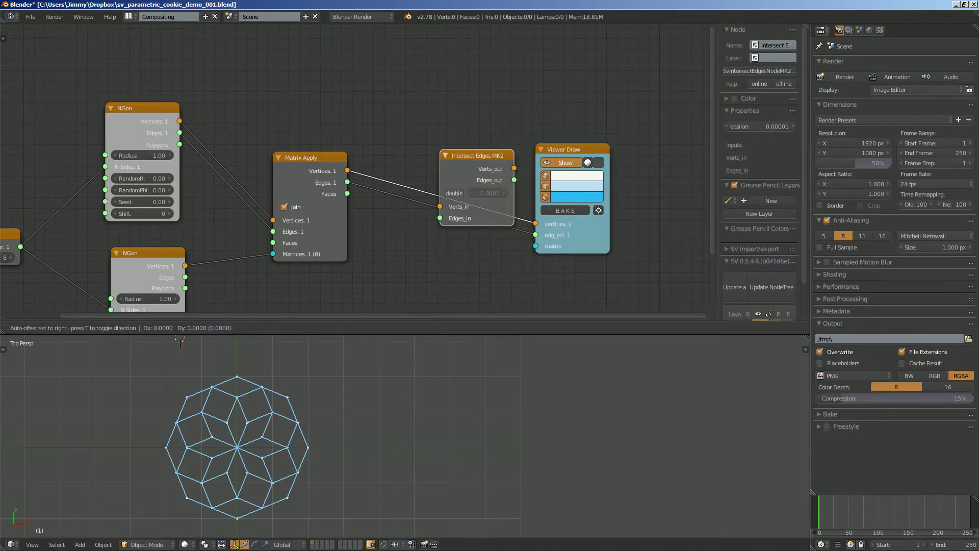
Link Matrix Apply's vertices and edges into Intersect Edges MK2, and its vertex and edge outputs into Viewer Draw.
{"action": "left_click_drag", "start_coordinate": [346, 170], "coordinate": [412, 153]}
{"action": "left_click_drag", "start_coordinate": [347, 182], "coordinate": [349, 180]}
{"action": "left_click_drag", "start_coordinate": [411, 165], "coordinate": [413, 165]}
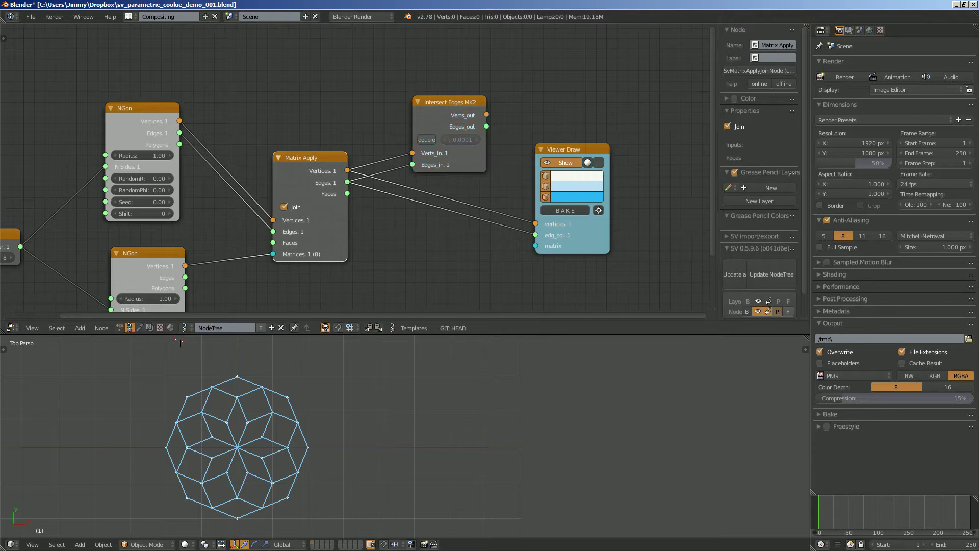
{"action": "mouse_move", "coordinate": [486, 146]}
{"action": "left_mouse_down"}
{"action": "mouse_move", "coordinate": [525, 145]}
{"action": "mouse_move", "coordinate": [497, 143]}
{"action": "mouse_move", "coordinate": [535, 224]}
{"action": "left_mouse_up"}
{"action": "left_click_drag", "start_coordinate": [497, 126], "coordinate": [535, 235]}
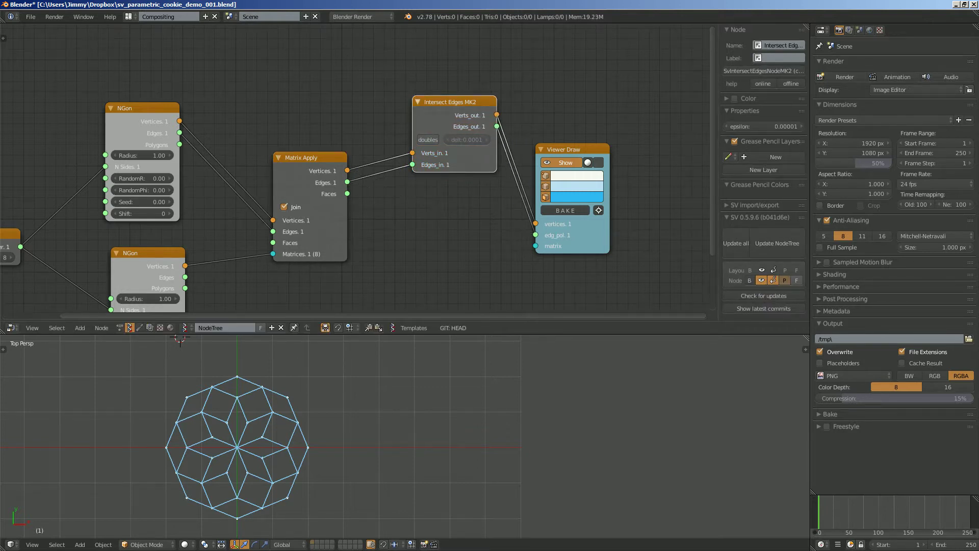
Enable the doubles option on the Intersect Edges MK2 node and position the node between its neighbours.
{"action": "left_click_drag", "start_coordinate": [470, 159], "coordinate": [451, 187]}
{"action": "scroll", "coordinate": [460, 223], "scroll_direction": "up", "scroll_amount": 2}
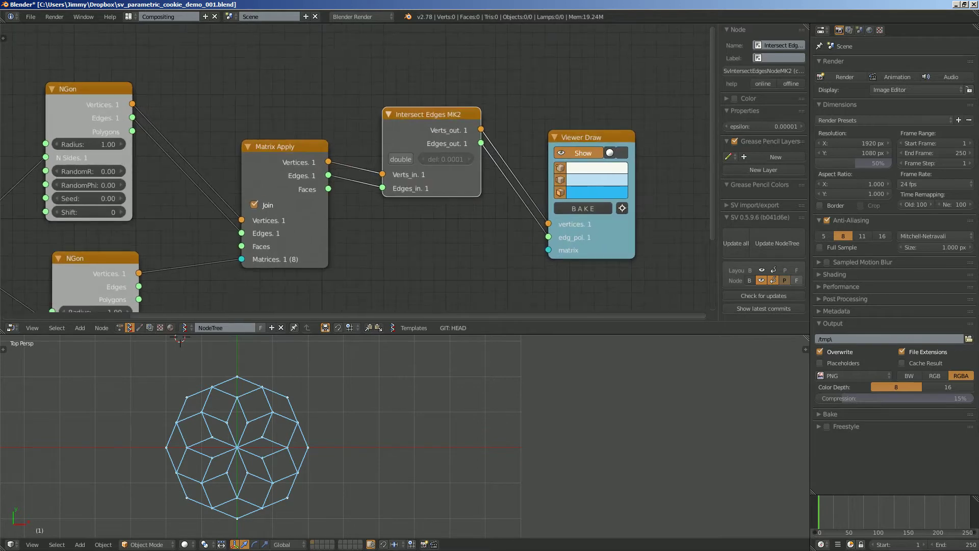
{"action": "middle_click_drag", "start_coordinate": [400, 160], "coordinate": [414, 143]}
{"action": "left_click_drag", "start_coordinate": [434, 121], "coordinate": [445, 118]}
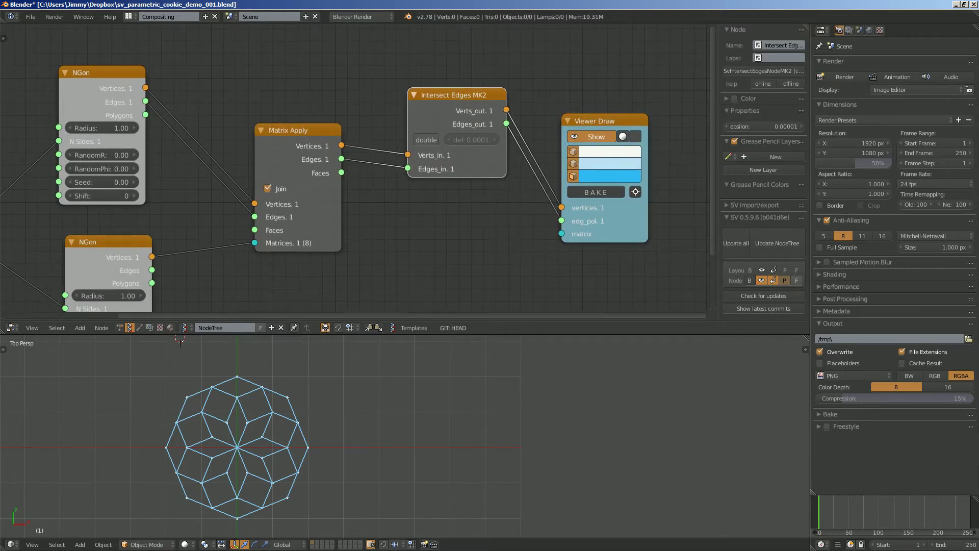
{"action": "left_click", "coordinate": [426, 140]}
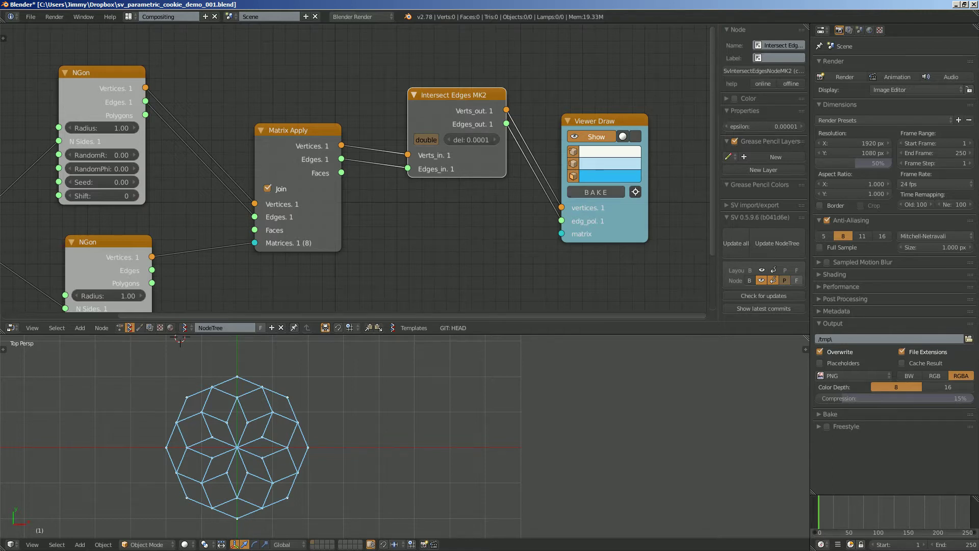
Bake the intersected pattern into a mesh and place it beside the original preview.
{"action": "left_click", "coordinate": [596, 192]}
{"action": "right_click", "coordinate": [286, 448]}
{"action": "key", "text": "g"}
{"action": "left_click", "coordinate": [438, 441]}
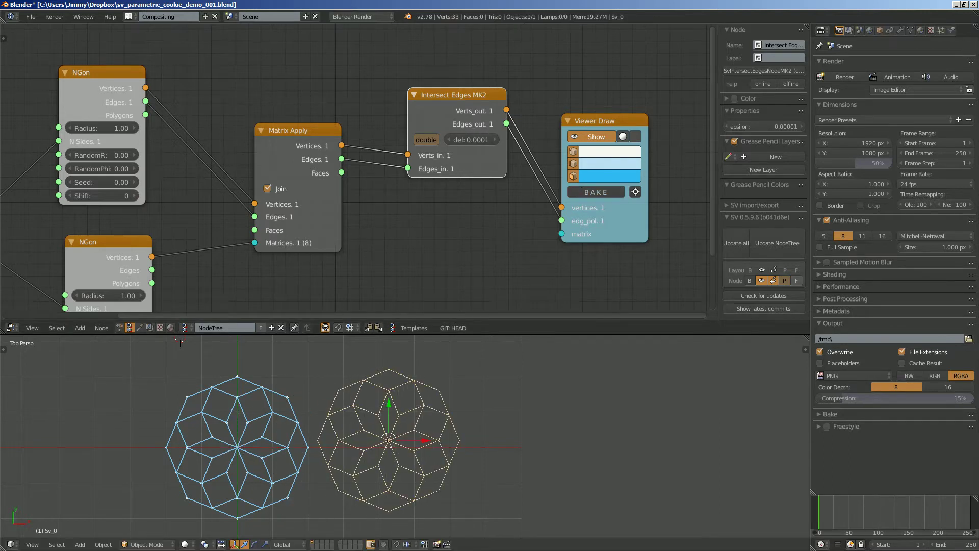
{"action": "key", "text": "r"}
{"action": "key", "text": "Escape"}
Check several vertices of the baked mesh in Edit Mode for duplicates by test-moving them and cancelling each move.
{"action": "key", "text": "Tab"}
{"action": "right_click", "coordinate": [423, 405]}
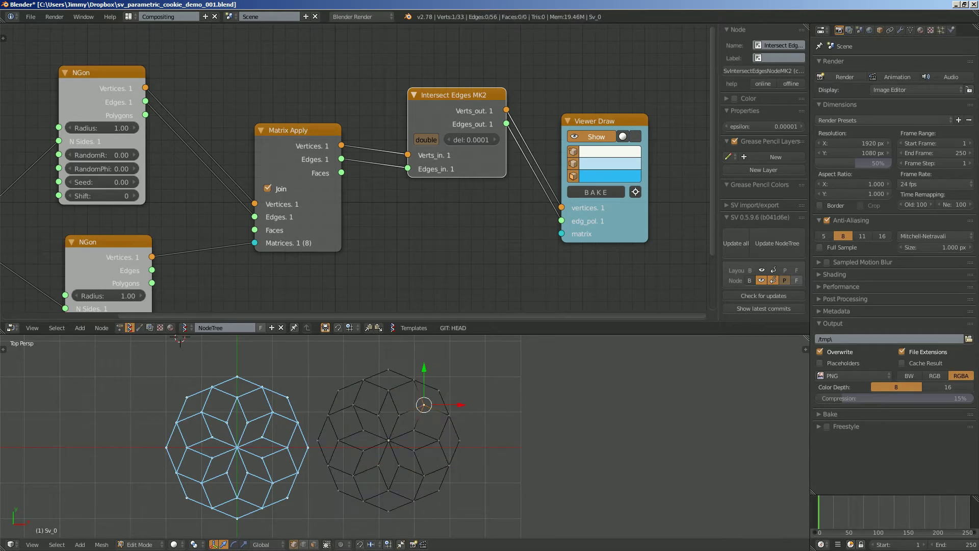
{"action": "key", "text": "g"}
{"action": "key", "text": "Escape"}
{"action": "right_click", "coordinate": [438, 390]}
{"action": "key", "text": "g"}
{"action": "key", "text": "Escape"}
{"action": "right_click", "coordinate": [363, 379]}
{"action": "key", "text": "g"}
{"action": "key", "text": "Escape"}
{"action": "right_click", "coordinate": [338, 391]}
{"action": "key", "text": "g"}
{"action": "key", "text": "Escape"}
{"action": "right_click", "coordinate": [363, 430]}
{"action": "key", "text": "Tab"}
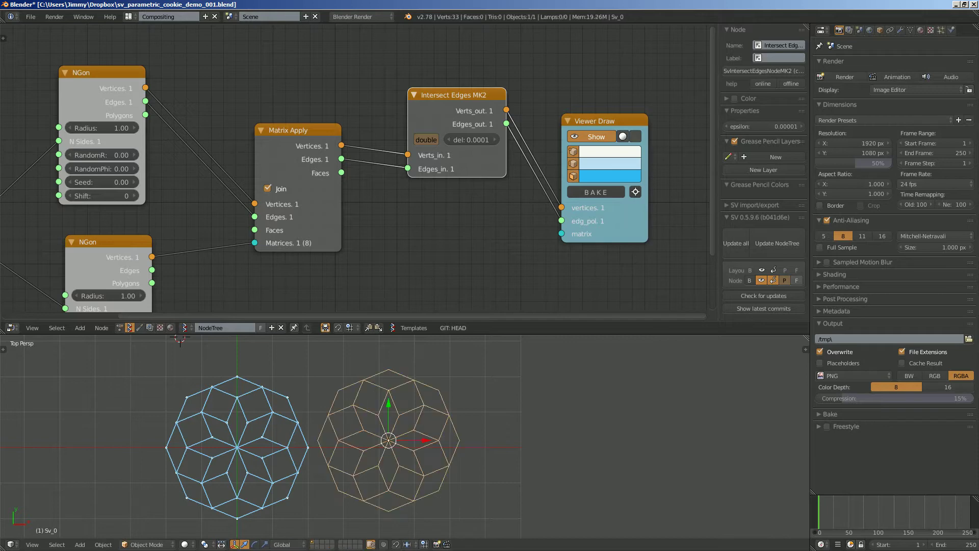
Delete the baked mesh of the intersected pattern.
{"action": "key", "text": "x"}
{"action": "key", "text": "Return"}
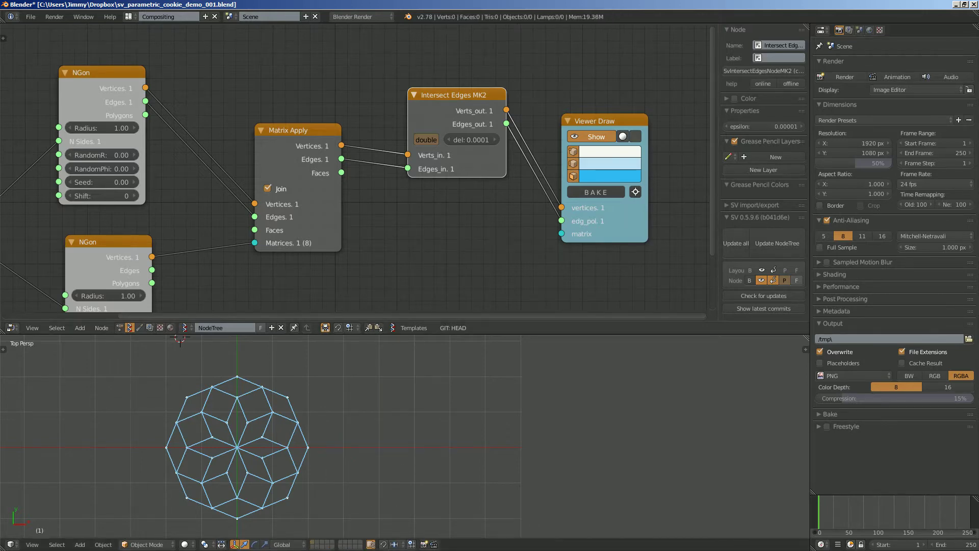
Rearrange the Matrix Apply and Intersect Edges MK2 nodes, and save the file.
{"action": "left_click_drag", "start_coordinate": [306, 131], "coordinate": [290, 124]}
{"action": "left_click_drag", "start_coordinate": [441, 100], "coordinate": [412, 115]}
{"action": "key", "text": "ctrl+s"}
{"action": "left_click", "coordinate": [412, 118]}
Move the Viewer Draw node farther from Intersect Edges MK2 to make room for another node.
{"action": "middle_click_drag", "start_coordinate": [412, 118], "coordinate": [346, 137]}
{"action": "left_click_drag", "start_coordinate": [538, 140], "coordinate": [582, 123]}
{"action": "middle_click_drag", "start_coordinate": [582, 123], "coordinate": [511, 121]}
{"action": "scroll", "coordinate": [511, 120], "scroll_direction": "up", "scroll_amount": 1}
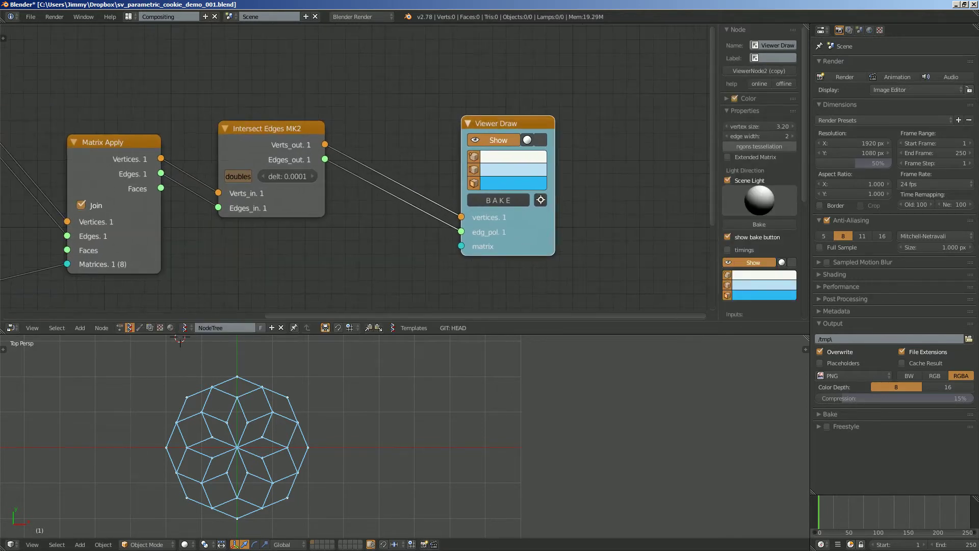
{"action": "scroll", "coordinate": [357, 173], "scroll_direction": "up", "scroll_amount": 1}
{"action": "middle_click_drag", "start_coordinate": [357, 173], "coordinate": [353, 175]}
{"action": "mouse_move", "coordinate": [518, 119]}
{"action": "left_mouse_down"}
{"action": "mouse_move", "coordinate": [557, 102]}
{"action": "mouse_move", "coordinate": [609, 100]}
{"action": "left_mouse_up"}
Add a Fill Holes node between Intersect Edges MK2 and Viewer Draw.
{"action": "key", "text": "shift+a"}
{"action": "left_click", "coordinate": [456, 162]}
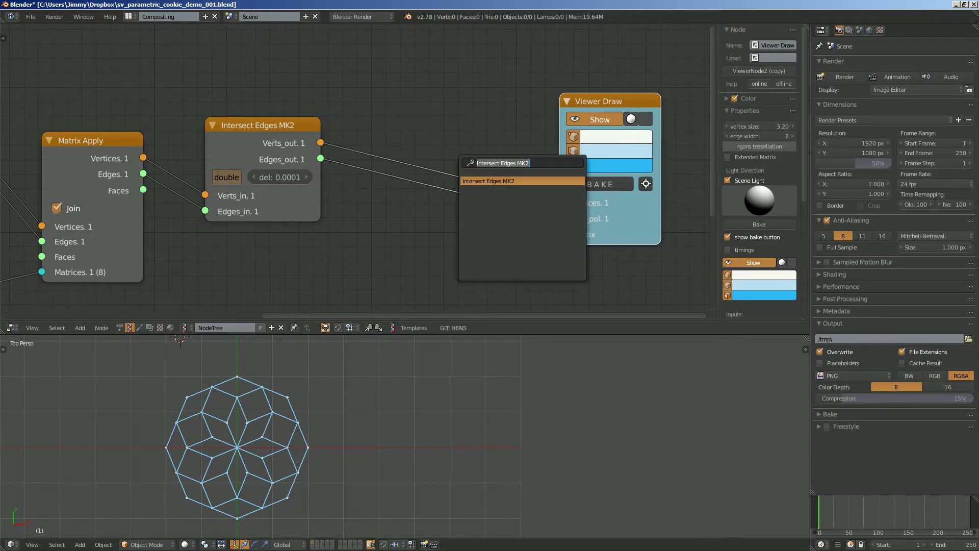
{"action": "type", "text": "fill"}
{"action": "key", "text": "Return"}
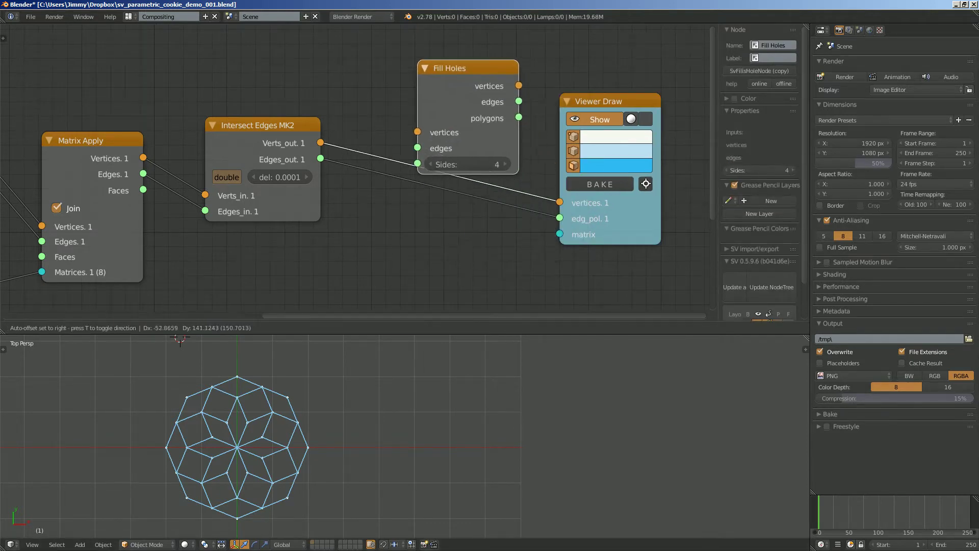
{"action": "left_click", "coordinate": [401, 61]}
Link Intersect Edges MK2's vertices and edges into Fill Holes and its vertices into Viewer Draw, and set Fill Holes' Sides to 6.
{"action": "left_click_drag", "start_coordinate": [320, 158], "coordinate": [400, 148]}
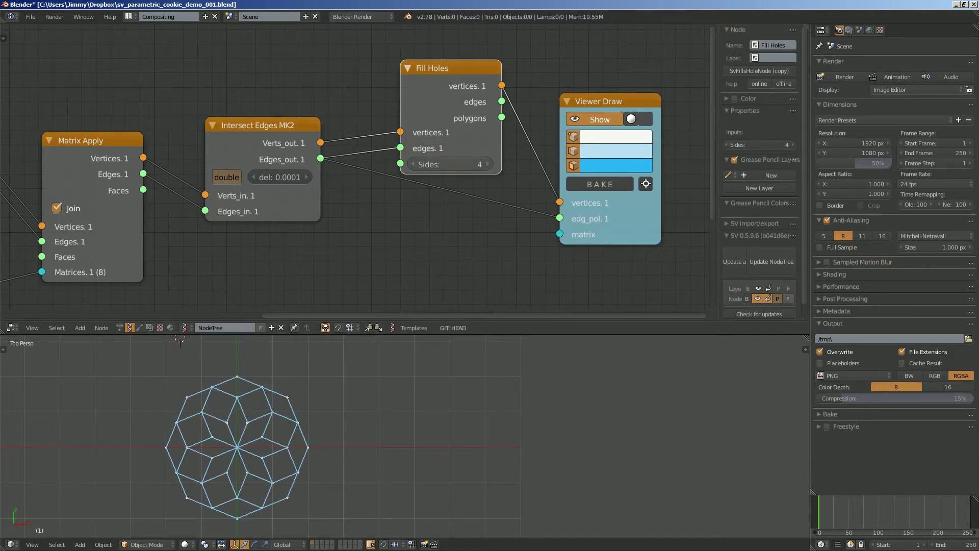
{"action": "left_click", "coordinate": [487, 164]}
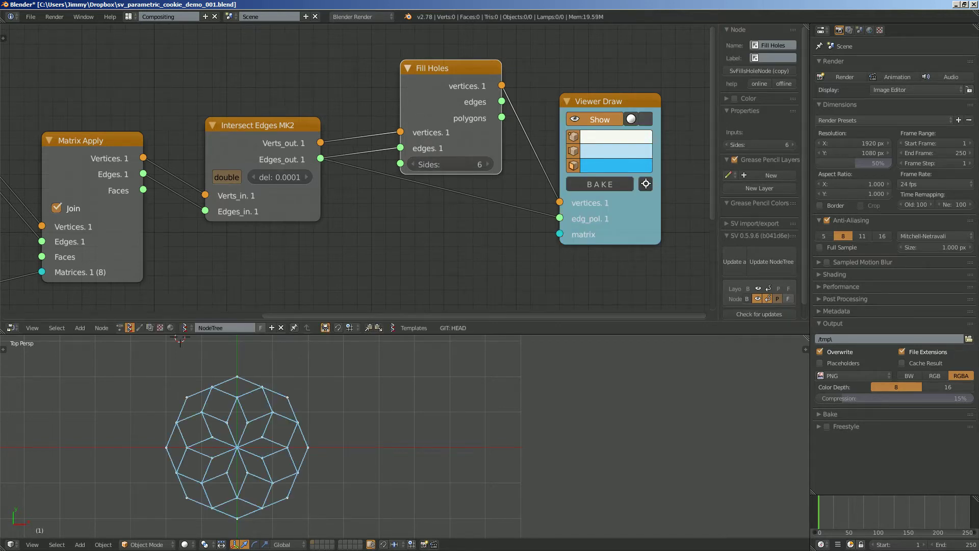
{"action": "left_click_drag", "start_coordinate": [459, 138], "coordinate": [452, 145]}
{"action": "scroll", "coordinate": [405, 437], "scroll_direction": "up", "scroll_amount": 1}
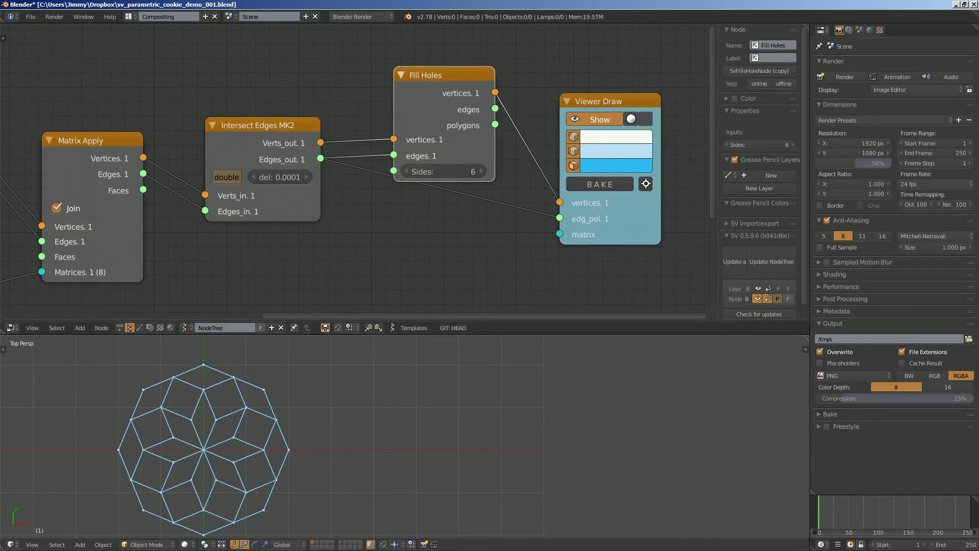
{"action": "scroll", "coordinate": [405, 437], "scroll_direction": "down", "scroll_amount": 1}
Link the Fill Holes polygons output to Viewer Draw's edg_pol input, and set Sides to 8.
{"action": "mouse_move", "coordinate": [495, 125]}
{"action": "left_mouse_down"}
{"action": "mouse_move", "coordinate": [542, 206]}
{"action": "mouse_move", "coordinate": [560, 217]}
{"action": "left_mouse_up"}
{"action": "left_click", "coordinate": [406, 172]}
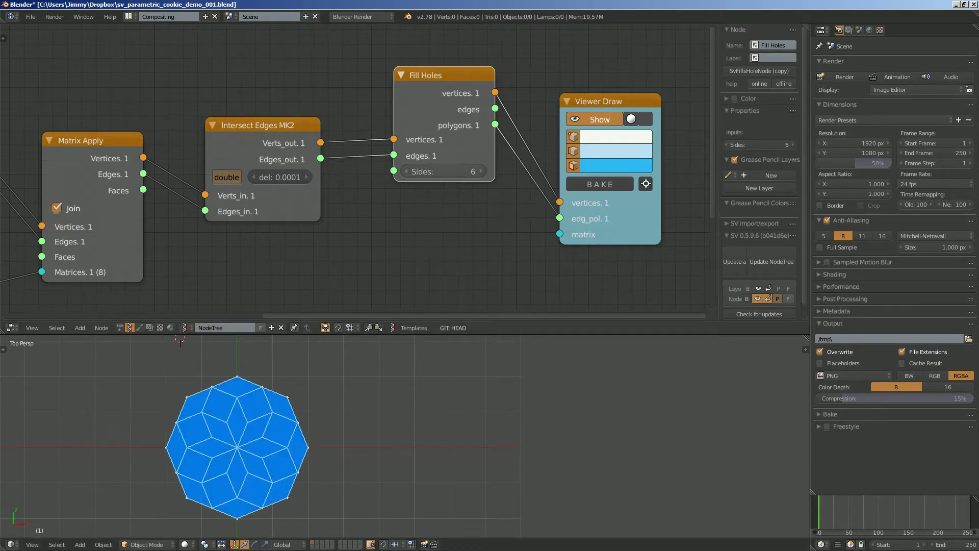
{"action": "left_click", "coordinate": [407, 172]}
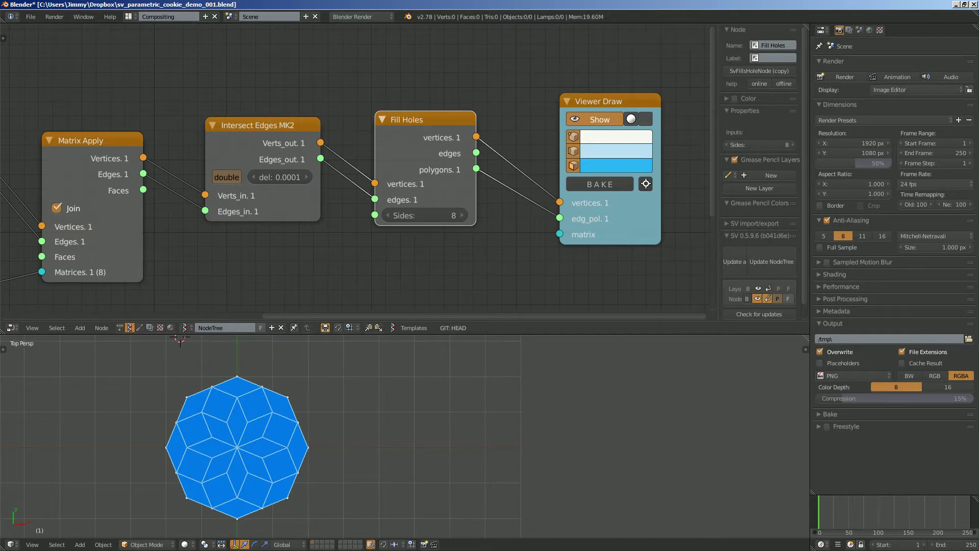
Move Fill Holes closer to Intersect Edges MK2 and shift Viewer Draw farther away from it.
{"action": "left_click_drag", "start_coordinate": [426, 119], "coordinate": [408, 119]}
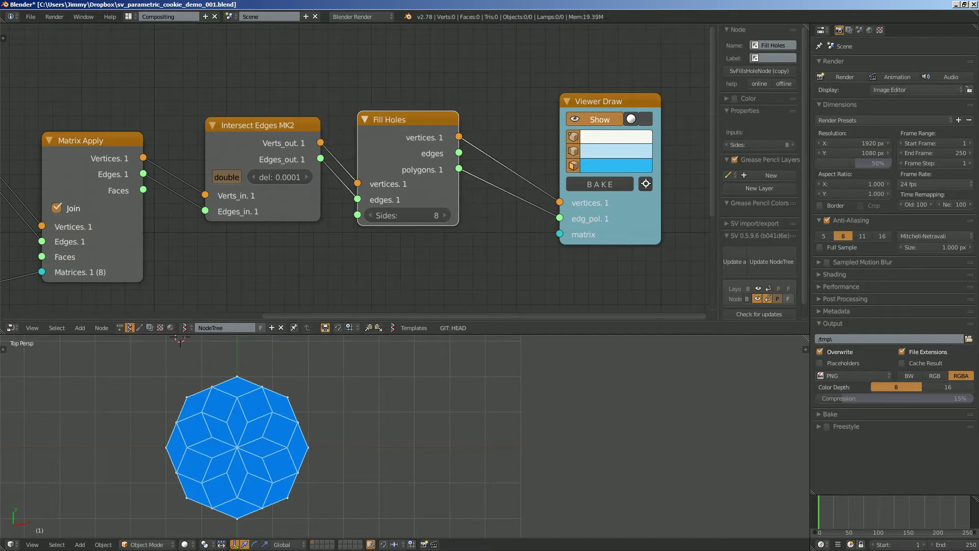
{"action": "left_click", "coordinate": [262, 125]}
{"action": "left_click", "coordinate": [408, 119]}
{"action": "left_click_drag", "start_coordinate": [610, 101], "coordinate": [620, 93]}
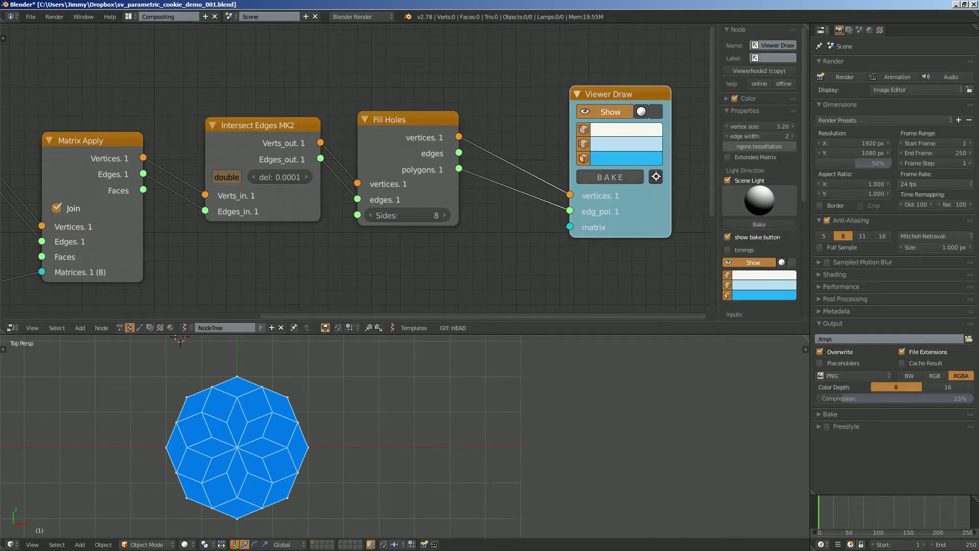
Bake the filled rosette from Viewer Draw into a mesh object and move it beside the node preview.
{"action": "left_click", "coordinate": [609, 177]}
{"action": "right_click", "coordinate": [276, 471]}
{"action": "key", "text": "g"}
{"action": "left_click", "coordinate": [464, 453]}
{"action": "key", "text": "r"}
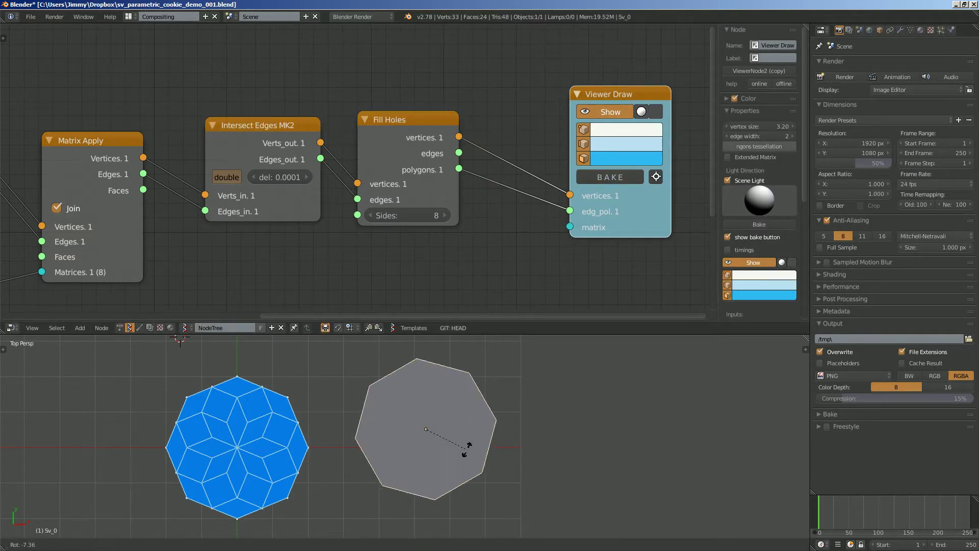
{"action": "key", "text": "r"}
{"action": "key", "text": "Escape"}
Examine the baked mesh at an angle in wireframe and solid display and check its faces in Edit Mode.
{"action": "middle_click_drag", "start_coordinate": [474, 438], "coordinate": [462, 395]}
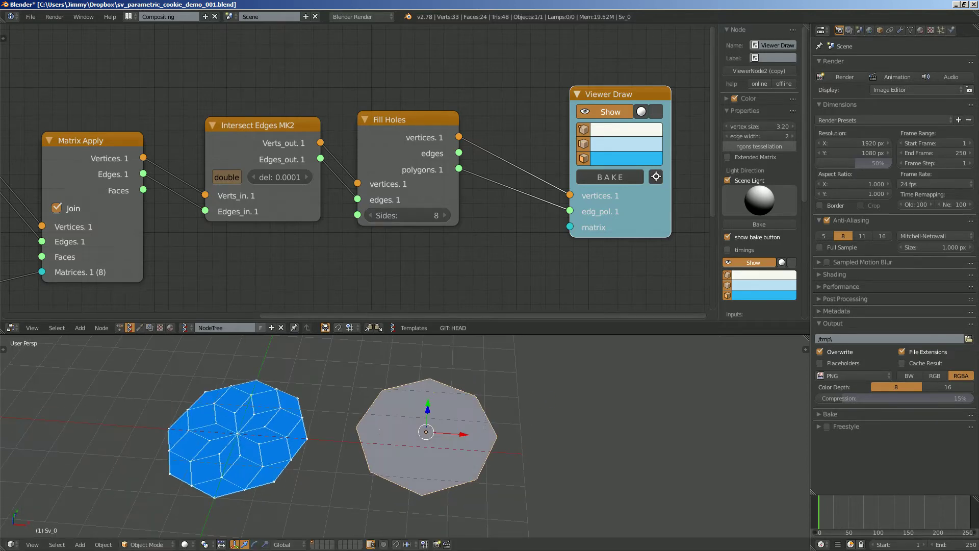
{"action": "key", "text": "z"}
{"action": "key", "text": "z"}
{"action": "key", "text": "z"}
{"action": "key", "text": "z"}
{"action": "key", "text": "z"}
{"action": "scroll", "coordinate": [404, 435], "scroll_direction": "up", "scroll_amount": 2}
{"action": "key", "text": "Tab"}
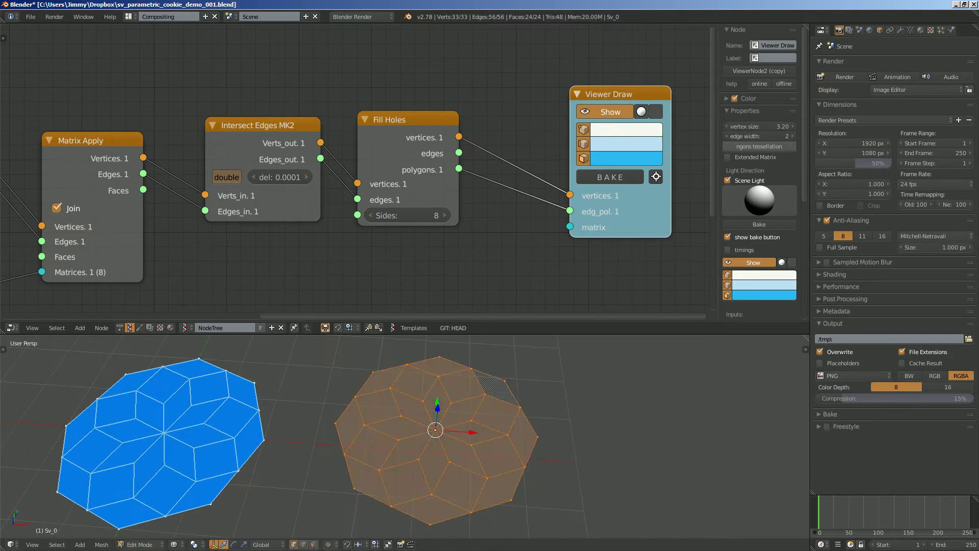
{"action": "key", "text": "Tab"}
Delete the baked mesh object from the scene.
{"action": "middle_click_drag", "start_coordinate": [404, 434], "coordinate": [399, 465]}
{"action": "key", "text": "x"}
{"action": "left_click", "coordinate": [400, 456]}
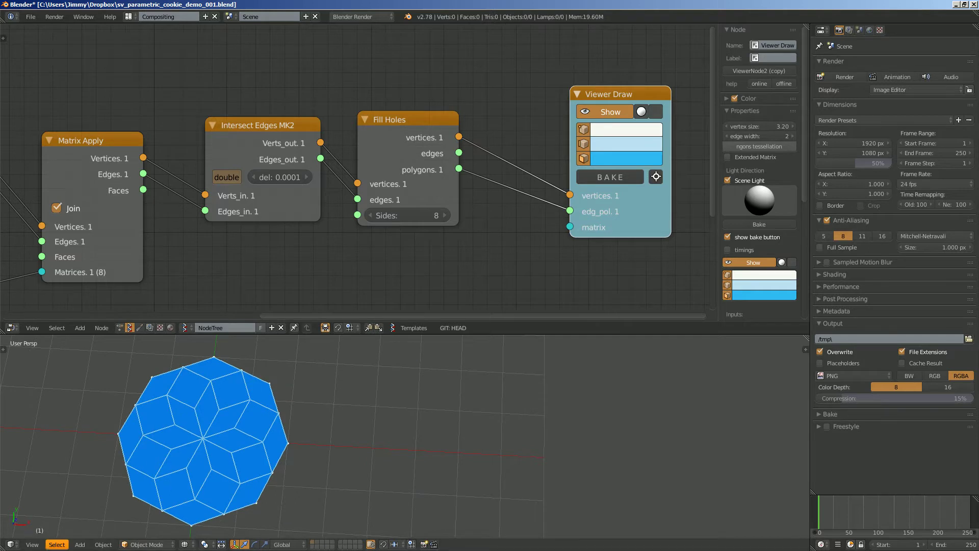
Show the rosette from the top view and save the file.
{"action": "left_click", "coordinate": [32, 544]}
{"action": "left_click", "coordinate": [41, 496]}
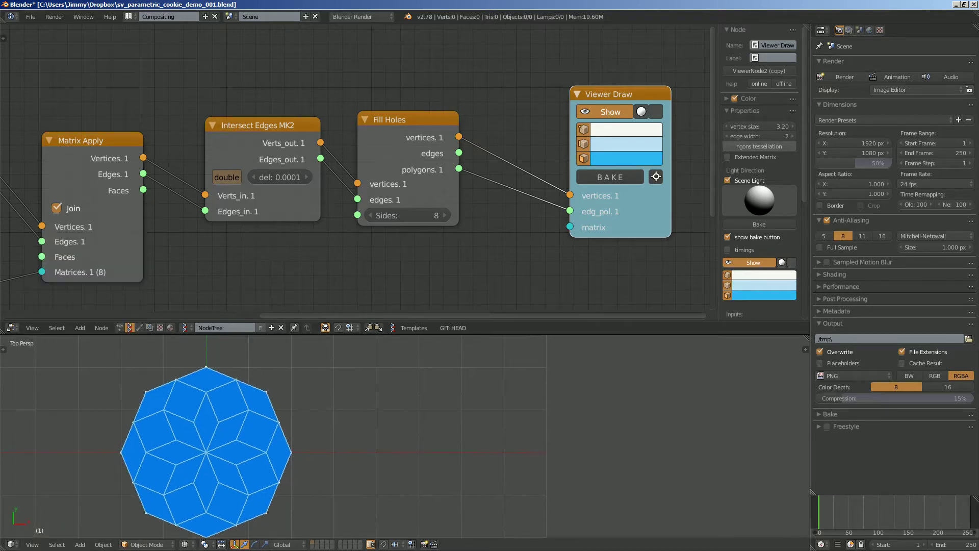
{"action": "key", "text": "ctrl+s"}
Make room before Viewer Draw and insert an Extrude Separate Faces node into the vertices link after Fill Holes.
{"action": "middle_click_drag", "start_coordinate": [446, 89], "coordinate": [394, 76]}
{"action": "key", "text": "g"}
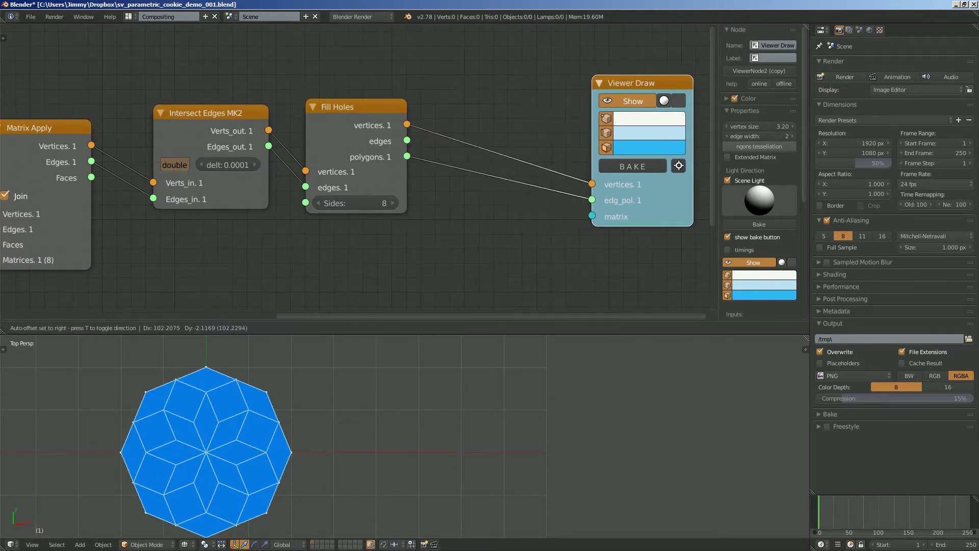
{"action": "left_click", "coordinate": [475, 77]}
{"action": "middle_click_drag", "start_coordinate": [476, 78], "coordinate": [417, 92]}
{"action": "key", "text": "shift+a"}
{"action": "left_click", "coordinate": [416, 92]}
{"action": "type", "text": "extru"}
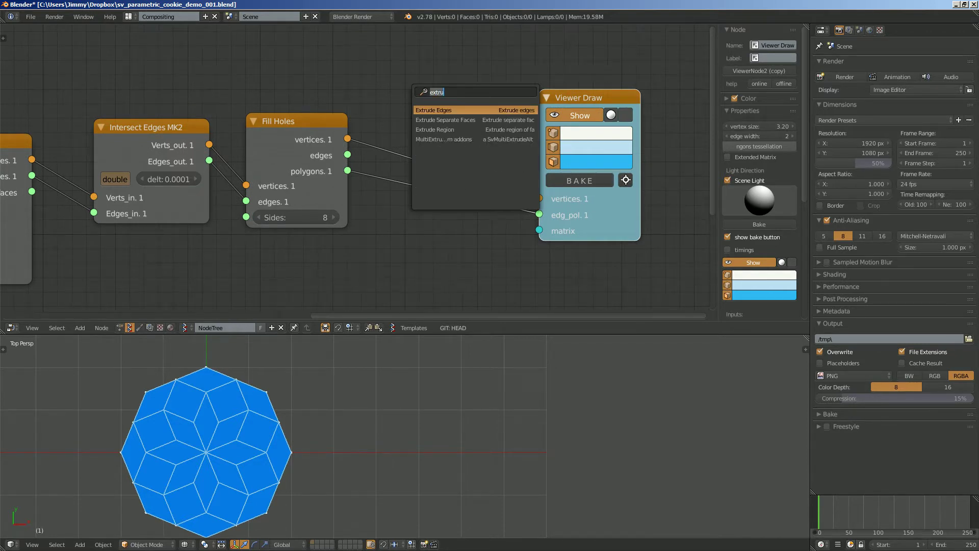
{"action": "type", "text": "de"}
{"action": "key", "text": "Down"}
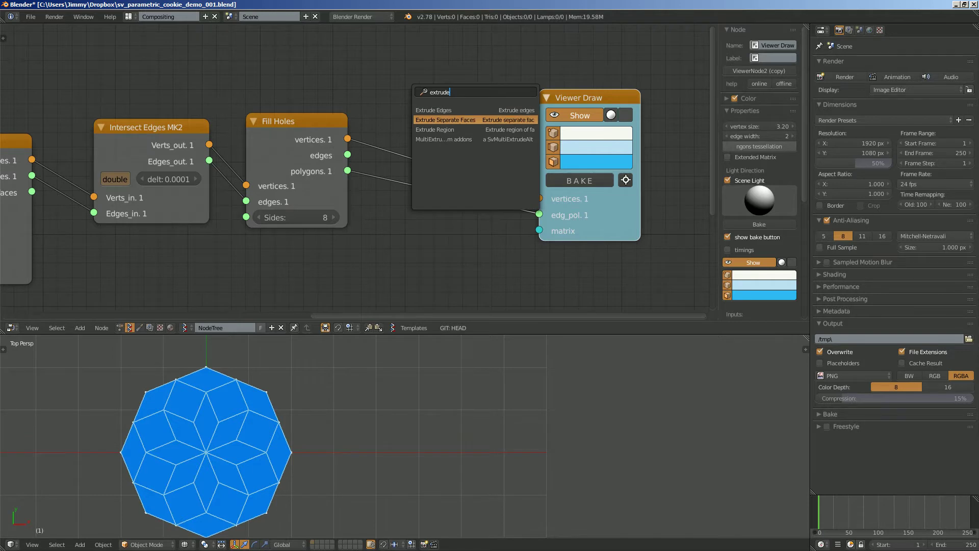
{"action": "key", "text": "Return"}
{"action": "left_click", "coordinate": [414, 72]}
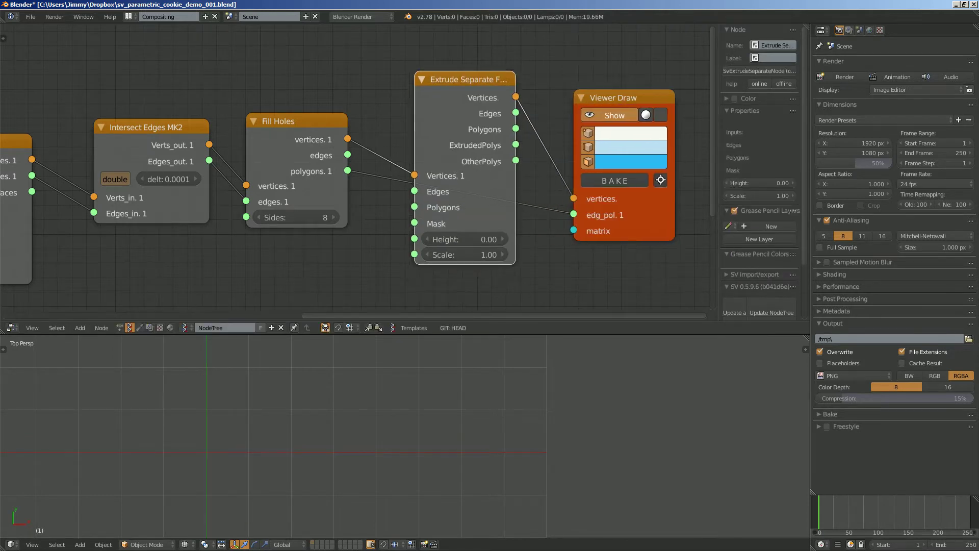
Link the Fill Holes polygons into Extrude Separate Faces and its Polygons output into Viewer Draw's edg_pol input.
{"action": "left_click_drag", "start_coordinate": [348, 170], "coordinate": [415, 207]}
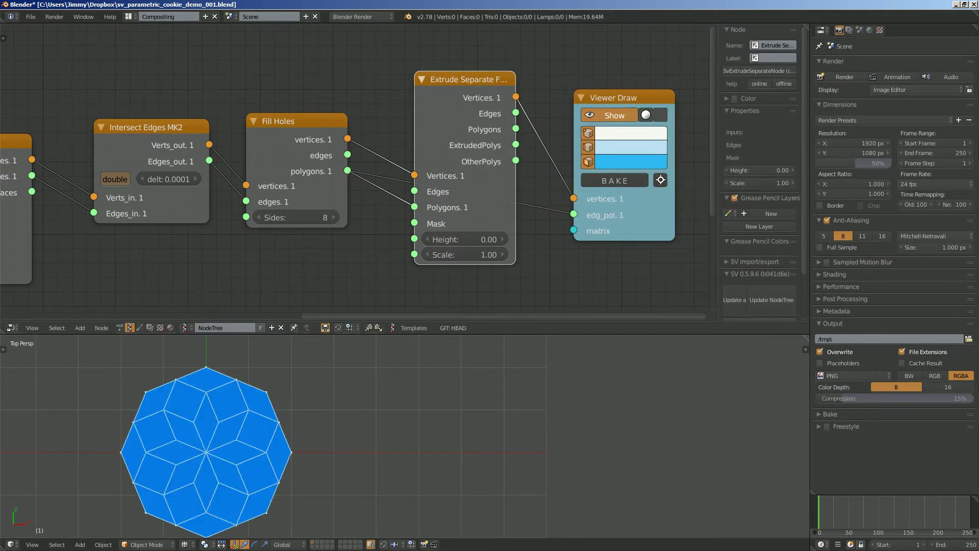
{"action": "left_click_drag", "start_coordinate": [516, 129], "coordinate": [551, 170]}
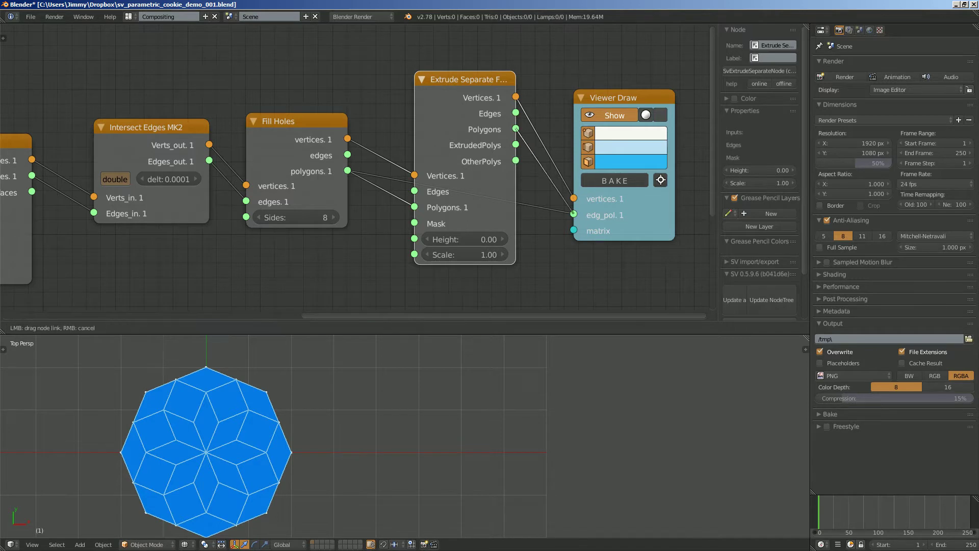
{"action": "left_click_drag", "start_coordinate": [573, 213], "coordinate": [574, 214]}
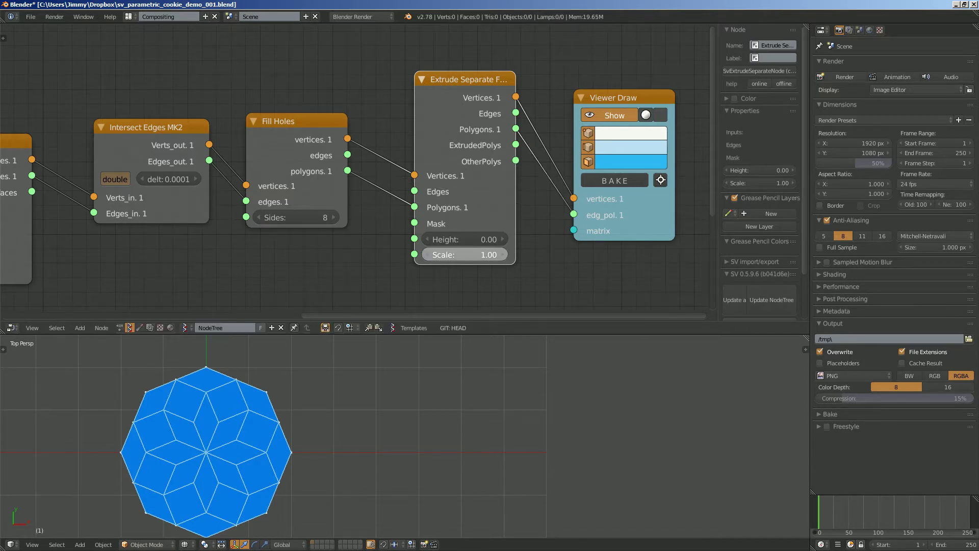
Set Extrude Separate Faces to Height 0.20 and Scale 0.52, and turn on shading in Viewer Draw.
{"action": "left_click_drag", "start_coordinate": [465, 239], "coordinate": [440, 255]}
{"action": "middle_click_drag", "start_coordinate": [443, 398], "coordinate": [508, 382], "text": "shift"}
{"action": "left_click", "coordinate": [661, 115]}
{"action": "mouse_move", "coordinate": [459, 434]}
{"action": "middle_mouse_down"}
{"action": "mouse_move", "coordinate": [444, 365]}
{"action": "mouse_move", "coordinate": [442, 378]}
{"action": "middle_mouse_up"}
{"action": "mouse_move", "coordinate": [442, 378]}
{"action": "middle_mouse_down", "text": "shift"}
{"action": "mouse_move", "coordinate": [525, 363]}
{"action": "mouse_move", "coordinate": [456, 401]}
{"action": "mouse_move", "coordinate": [449, 434]}
{"action": "mouse_move", "coordinate": [456, 395]}
{"action": "middle_mouse_up", "text": "shift"}
{"action": "key", "text": "z"}
{"action": "scroll", "coordinate": [457, 401], "scroll_direction": "up", "scroll_amount": 2}
{"action": "left_click_drag", "start_coordinate": [464, 239], "coordinate": [457, 239]}
{"action": "mouse_move", "coordinate": [456, 426]}
{"action": "middle_mouse_down"}
{"action": "mouse_move", "coordinate": [468, 388]}
{"action": "mouse_move", "coordinate": [451, 390]}
{"action": "mouse_move", "coordinate": [489, 381]}
{"action": "mouse_move", "coordinate": [540, 433]}
{"action": "mouse_move", "coordinate": [502, 395]}
{"action": "mouse_move", "coordinate": [497, 365]}
{"action": "mouse_move", "coordinate": [530, 352]}
{"action": "mouse_move", "coordinate": [576, 360]}
{"action": "mouse_move", "coordinate": [503, 382]}
{"action": "mouse_move", "coordinate": [487, 377]}
{"action": "mouse_move", "coordinate": [462, 402]}
{"action": "mouse_move", "coordinate": [395, 424]}
{"action": "mouse_move", "coordinate": [395, 435]}
{"action": "middle_mouse_up"}
Save the file and reposition Viewer Draw and Extrude Separate Faces slightly higher in the node tree.
{"action": "key", "text": "ctrl+s"}
{"action": "key", "text": "Return"}
{"action": "middle_click_drag", "start_coordinate": [466, 255], "coordinate": [398, 234]}
{"action": "left_click_drag", "start_coordinate": [543, 77], "coordinate": [590, 52]}
{"action": "left_click_drag", "start_coordinate": [398, 59], "coordinate": [407, 50]}
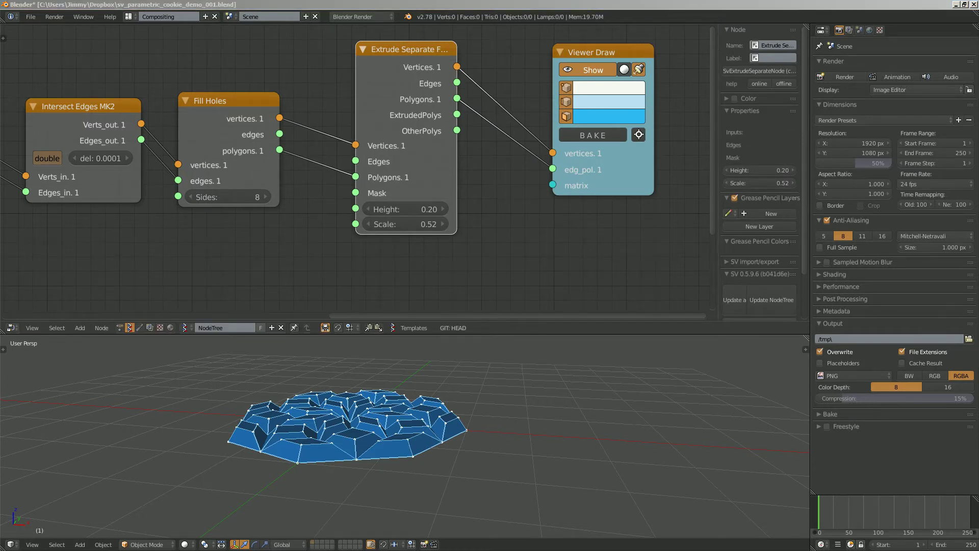
Move Extrude Separate Faces and Viewer Draw up and farther from Fill Holes to free space below them.
{"action": "middle_click_drag", "start_coordinate": [505, 255], "coordinate": [496, 255]}
{"action": "middle_click_drag", "start_coordinate": [387, 443], "coordinate": [403, 415]}
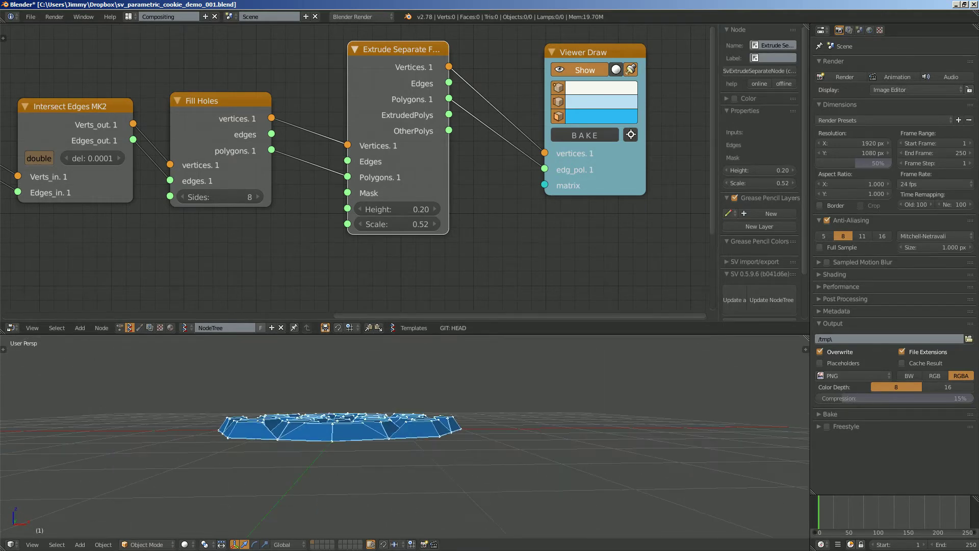
{"action": "mouse_move", "coordinate": [301, 402]}
{"action": "middle_mouse_down"}
{"action": "mouse_move", "coordinate": [304, 349]}
{"action": "mouse_move", "coordinate": [352, 377]}
{"action": "mouse_move", "coordinate": [316, 400]}
{"action": "middle_mouse_up"}
{"action": "middle_click_drag", "start_coordinate": [408, 270], "coordinate": [391, 270]}
{"action": "middle_click_drag", "start_coordinate": [367, 402], "coordinate": [362, 423]}
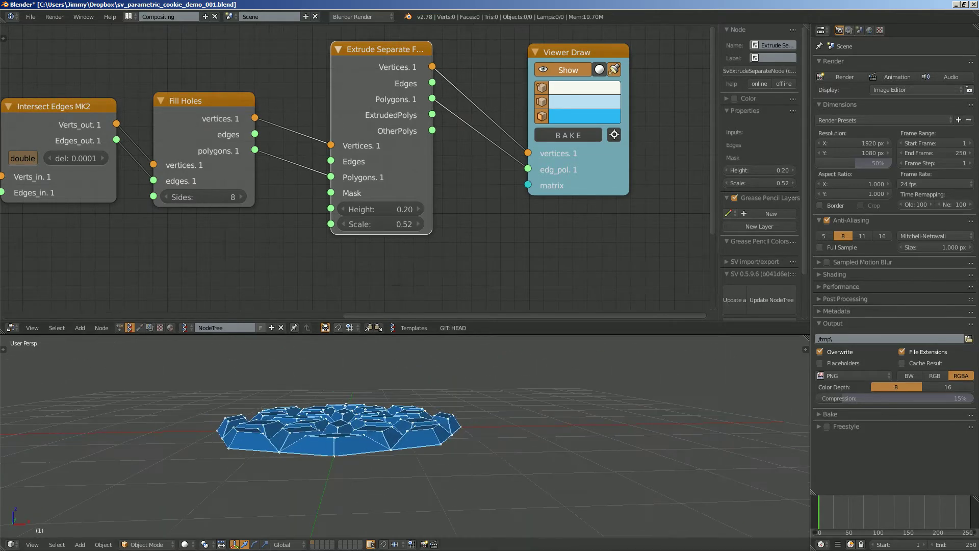
{"action": "middle_click_drag", "start_coordinate": [459, 255], "coordinate": [433, 251]}
{"action": "left_click_drag", "start_coordinate": [551, 47], "coordinate": [580, 38]}
{"action": "mouse_move", "coordinate": [357, 45]}
{"action": "left_mouse_down"}
{"action": "mouse_move", "coordinate": [357, 54]}
{"action": "mouse_move", "coordinate": [410, 24]}
{"action": "left_mouse_up"}
{"action": "left_click_drag", "start_coordinate": [571, 38], "coordinate": [586, 34]}
{"action": "scroll", "coordinate": [586, 33], "scroll_direction": "down", "scroll_amount": 2}
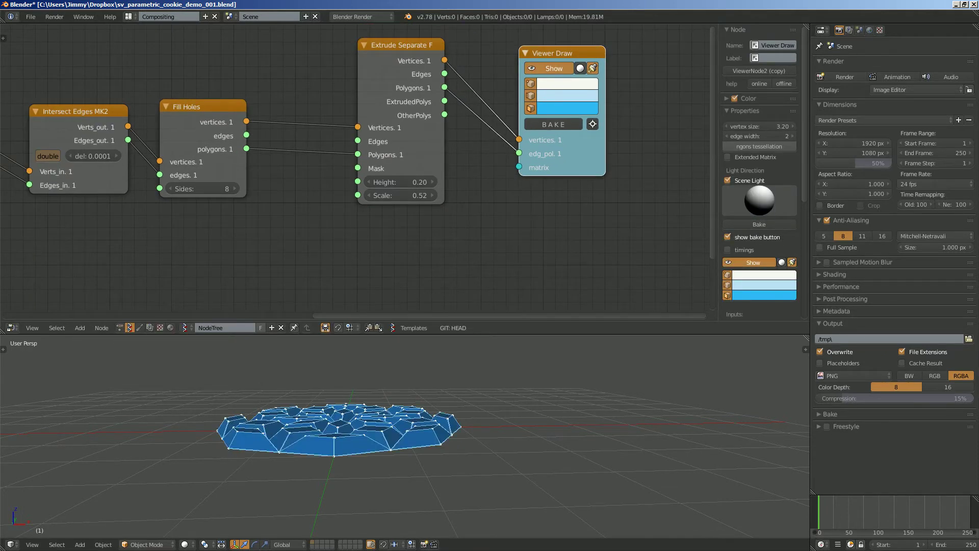
Save the file and place a duplicate of Viewer Draw directly below the original.
{"action": "middle_click_drag", "start_coordinate": [552, 261], "coordinate": [548, 261]}
{"action": "key", "text": "ctrl+s"}
{"action": "key", "text": "Return"}
{"action": "key", "text": "shift+d"}
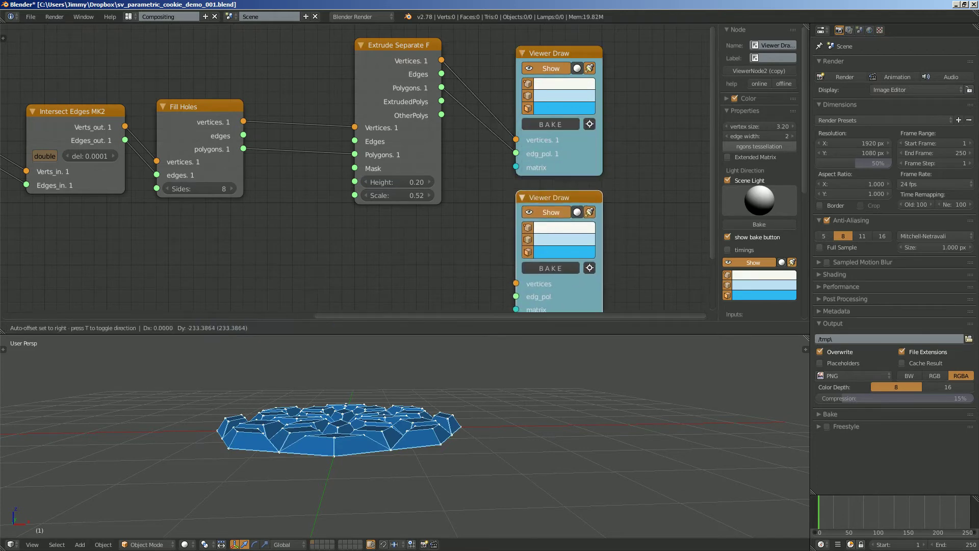
{"action": "left_click", "coordinate": [554, 251]}
Add a Mesh filter node below Extrude Separate Faces, beside the duplicated Viewer Draw.
{"action": "middle_click_drag", "start_coordinate": [248, 222], "coordinate": [280, 185]}
{"action": "key", "text": "shift+a"}
{"action": "left_click", "coordinate": [280, 185]}
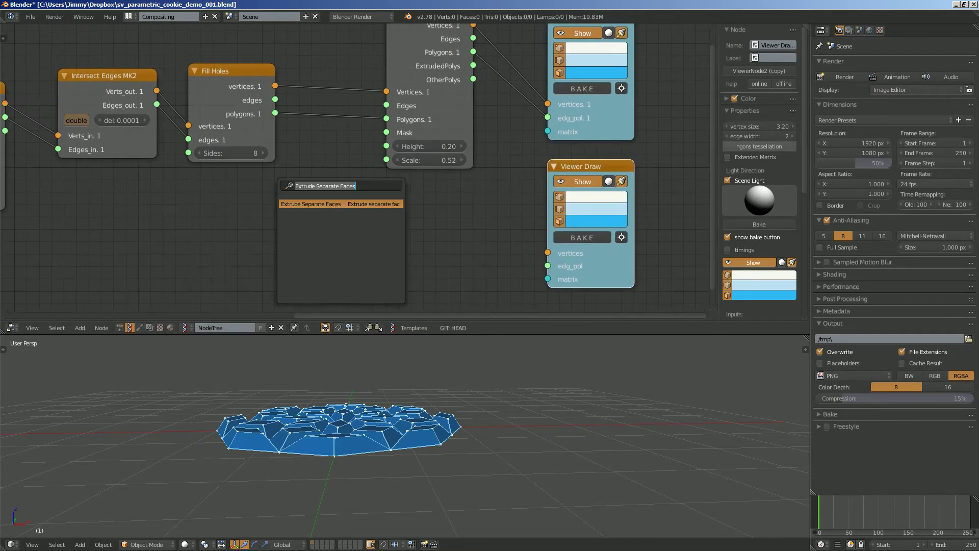
{"action": "type", "text": "mesh f"}
{"action": "key", "text": "Return"}
{"action": "left_click", "coordinate": [343, 184]}
{"action": "scroll", "coordinate": [344, 184], "scroll_direction": "down", "scroll_amount": 2}
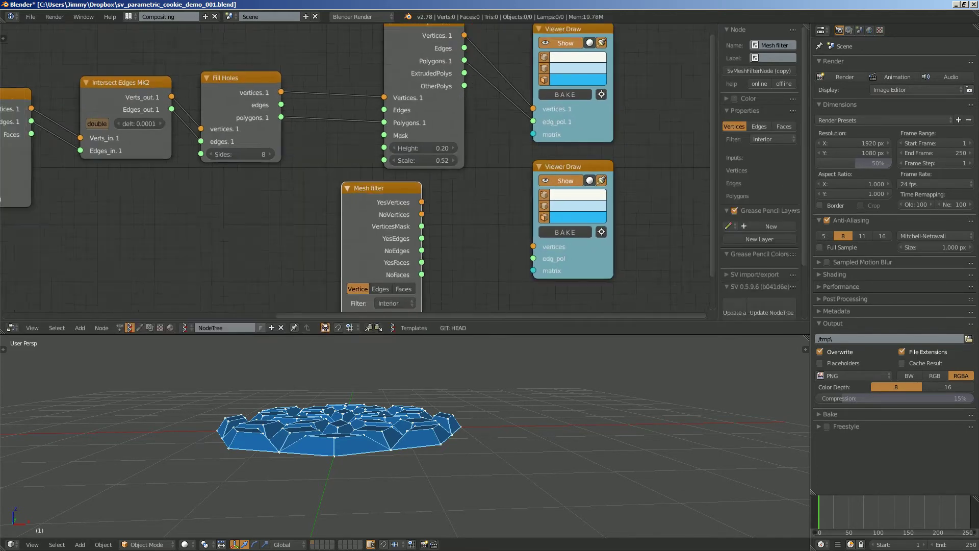
{"action": "middle_click_drag", "start_coordinate": [343, 184], "coordinate": [349, 151]}
{"action": "scroll", "coordinate": [344, 165], "scroll_direction": "down", "scroll_amount": 1}
Link the Fill Holes vertices and polygons outputs to the Mesh filter's Vertices and Polygons inputs.
{"action": "left_click_drag", "start_coordinate": [296, 75], "coordinate": [348, 268]}
{"action": "left_click_drag", "start_coordinate": [296, 75], "coordinate": [333, 215]}
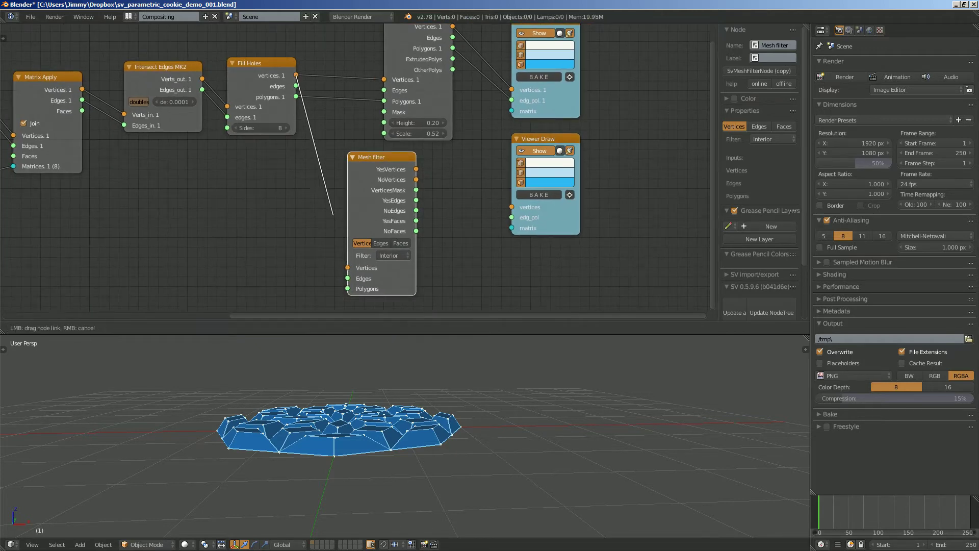
{"action": "left_click_drag", "start_coordinate": [347, 268], "coordinate": [348, 268]}
{"action": "left_click_drag", "start_coordinate": [296, 96], "coordinate": [348, 289]}
Set the Mesh filter to Boundary and move the second Viewer Draw closer to it.
{"action": "middle_click_drag", "start_coordinate": [381, 180], "coordinate": [345, 154]}
{"action": "scroll", "coordinate": [345, 154], "scroll_direction": "up", "scroll_amount": 2}
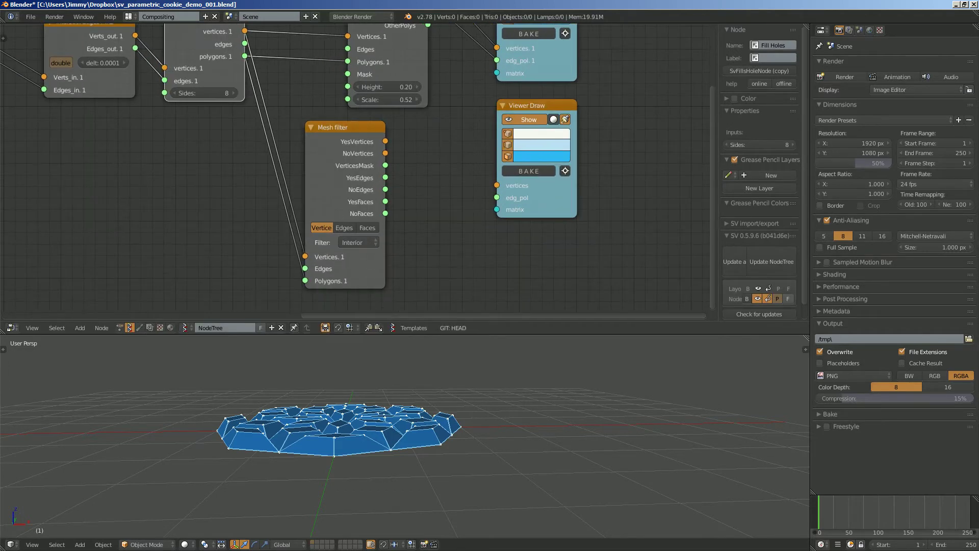
{"action": "scroll", "coordinate": [353, 166], "scroll_direction": "up", "scroll_amount": 2}
{"action": "left_click", "coordinate": [359, 255]}
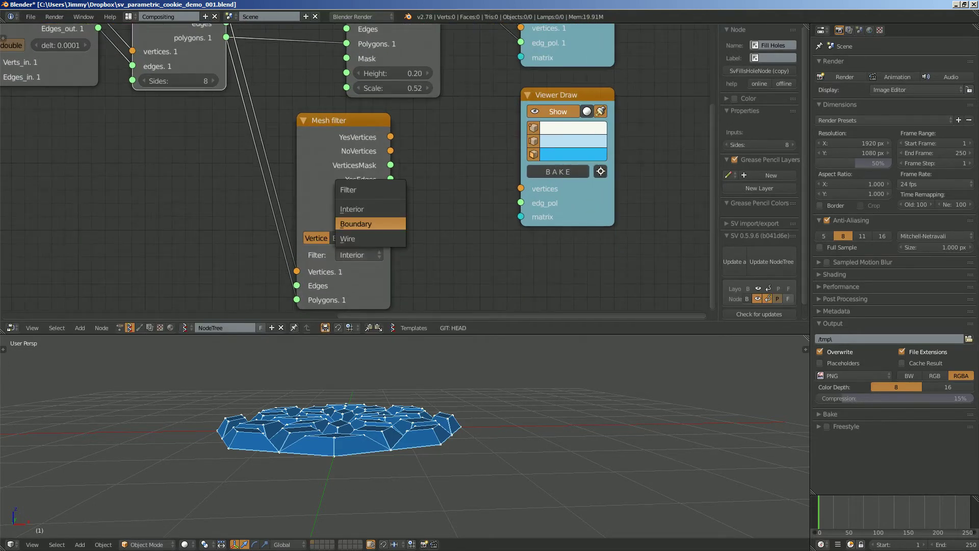
{"action": "left_click", "coordinate": [359, 224]}
{"action": "mouse_move", "coordinate": [571, 95]}
{"action": "left_mouse_down"}
{"action": "mouse_move", "coordinate": [651, 85]}
{"action": "mouse_move", "coordinate": [634, 100]}
{"action": "mouse_move", "coordinate": [521, 127]}
{"action": "left_mouse_up"}
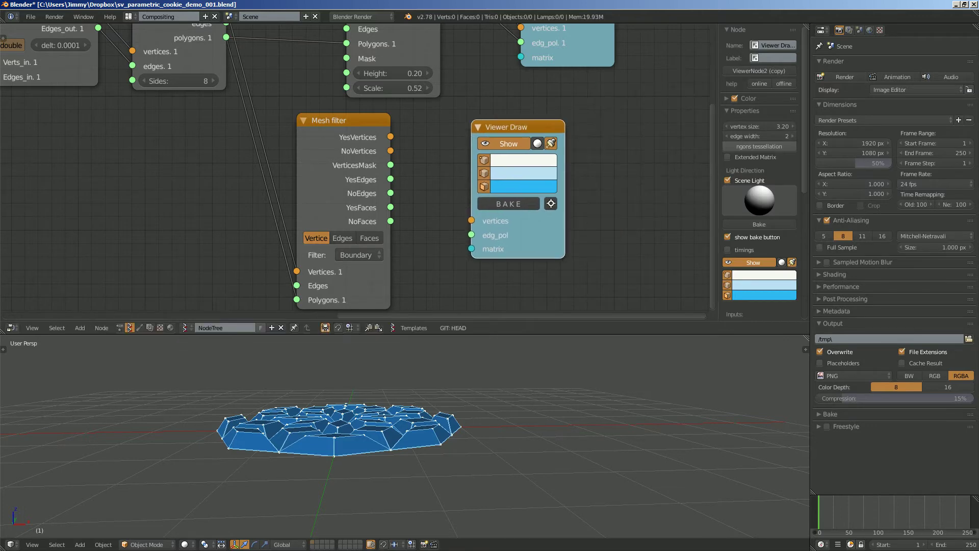
Link the Mesh filter's YesVertices to the second Viewer Draw's vertices and hide the first Viewer Draw's output.
{"action": "left_click_drag", "start_coordinate": [390, 136], "coordinate": [472, 221]}
{"action": "middle_click_drag", "start_coordinate": [485, 168], "coordinate": [457, 277]}
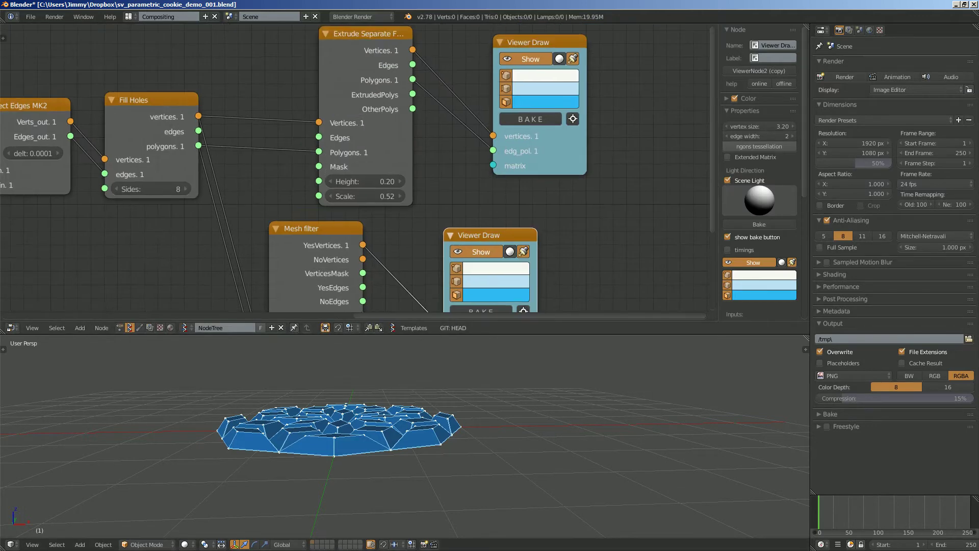
{"action": "left_click", "coordinate": [531, 59]}
{"action": "middle_click_drag", "start_coordinate": [475, 388], "coordinate": [472, 429]}
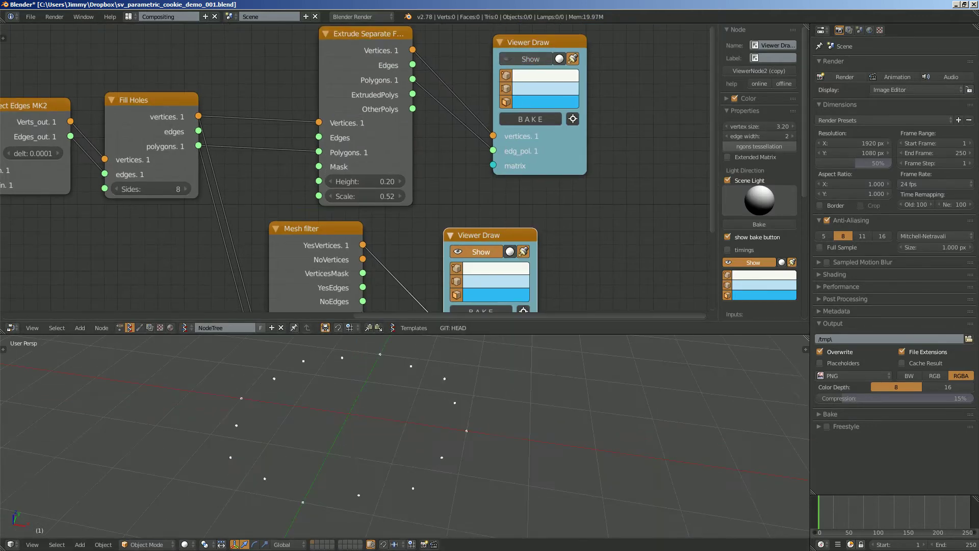
Rearrange the Mesh filter and second Viewer Draw nodes to leave a wider gap between them.
{"action": "left_click_drag", "start_coordinate": [480, 236], "coordinate": [502, 218]}
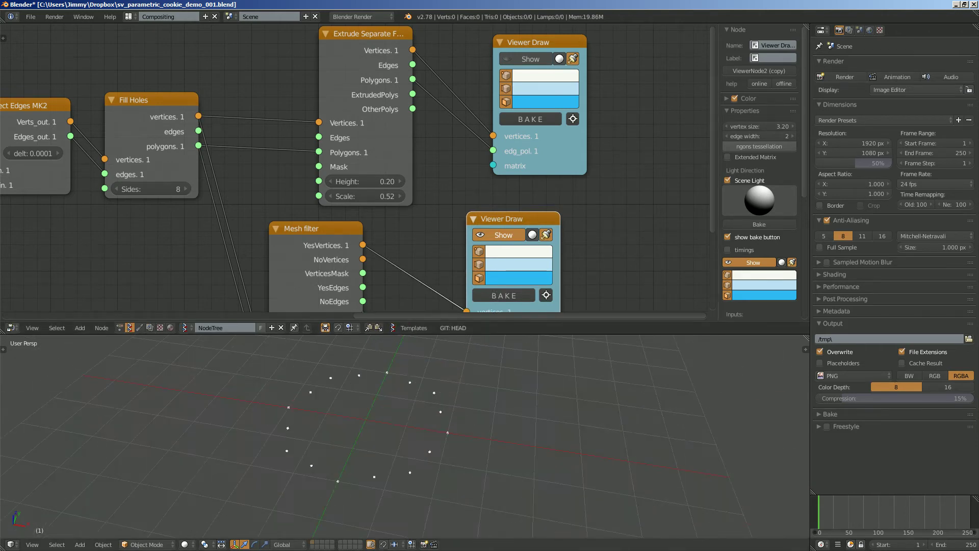
{"action": "middle_click_drag", "start_coordinate": [502, 219], "coordinate": [528, 176]}
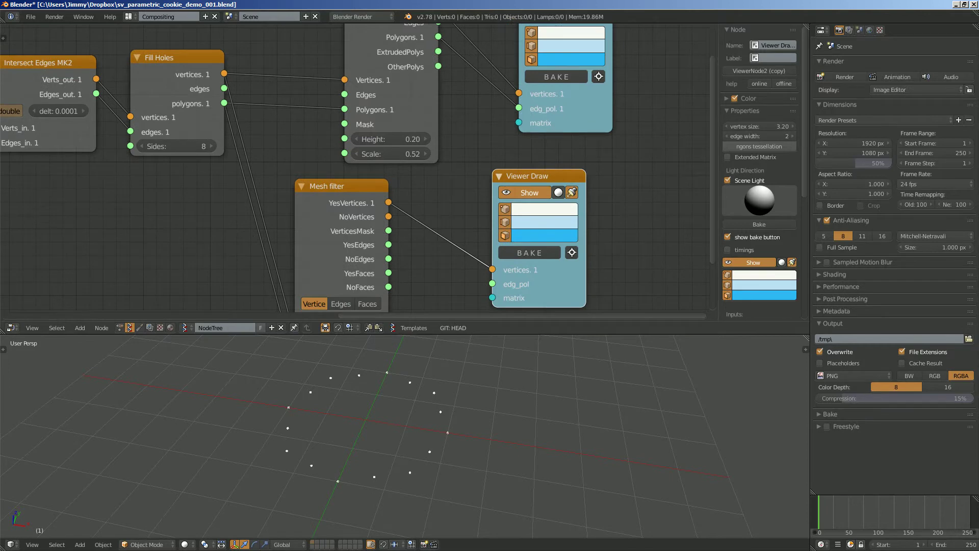
{"action": "left_click_drag", "start_coordinate": [528, 177], "coordinate": [541, 176]}
{"action": "left_click_drag", "start_coordinate": [337, 186], "coordinate": [370, 184]}
{"action": "middle_click_drag", "start_coordinate": [370, 184], "coordinate": [383, 149]}
{"action": "middle_click_drag", "start_coordinate": [403, 393], "coordinate": [411, 395]}
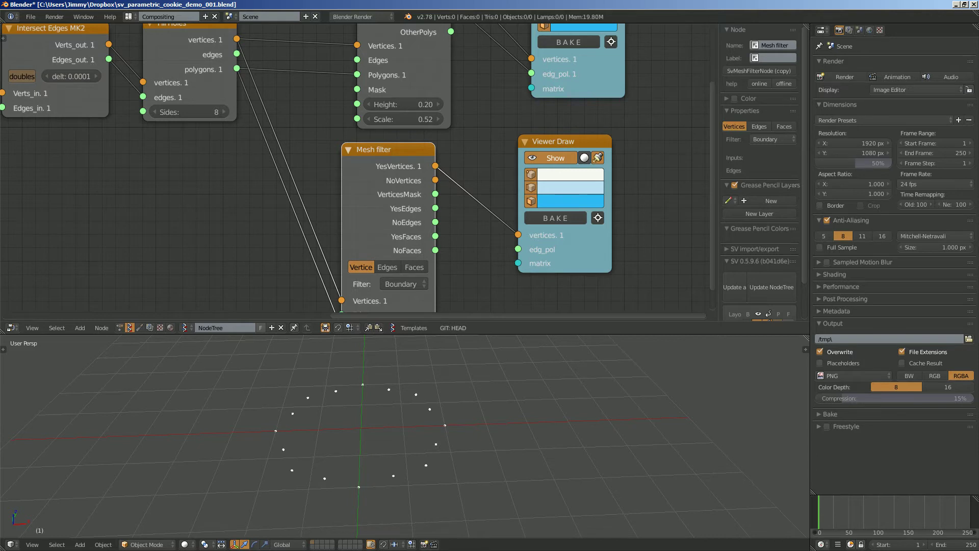
{"action": "left_click_drag", "start_coordinate": [385, 149], "coordinate": [326, 145]}
Link the Mesh filter's YesEdges output to the second Viewer Draw's edg_pol input and save the file.
{"action": "left_click_drag", "start_coordinate": [375, 204], "coordinate": [519, 250]}
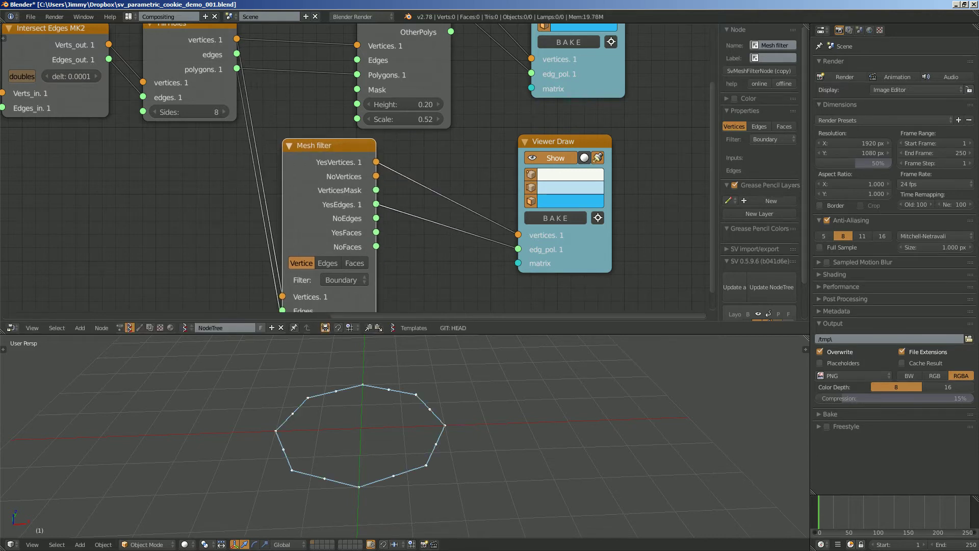
{"action": "mouse_move", "coordinate": [422, 446]}
{"action": "middle_mouse_down"}
{"action": "mouse_move", "coordinate": [408, 457]}
{"action": "mouse_move", "coordinate": [411, 500]}
{"action": "middle_mouse_up"}
{"action": "key", "text": "ctrl+s"}
{"action": "left_click", "coordinate": [409, 457]}
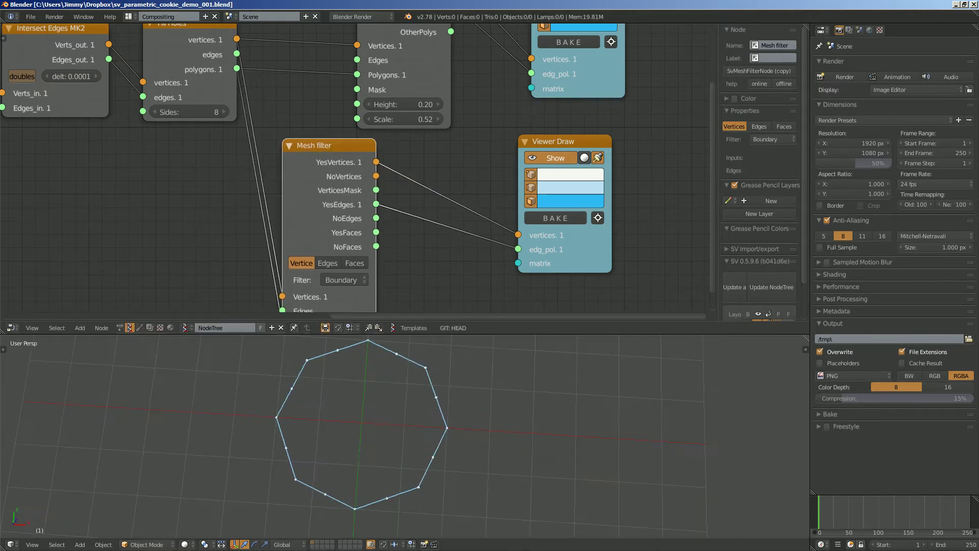
Move the second Viewer Draw farther from the Mesh filter to make room for another node, and save the file.
{"action": "left_click_drag", "start_coordinate": [561, 142], "coordinate": [582, 143]}
{"action": "mouse_move", "coordinate": [434, 428]}
{"action": "middle_mouse_down"}
{"action": "mouse_move", "coordinate": [448, 431]}
{"action": "mouse_move", "coordinate": [438, 433]}
{"action": "middle_mouse_up"}
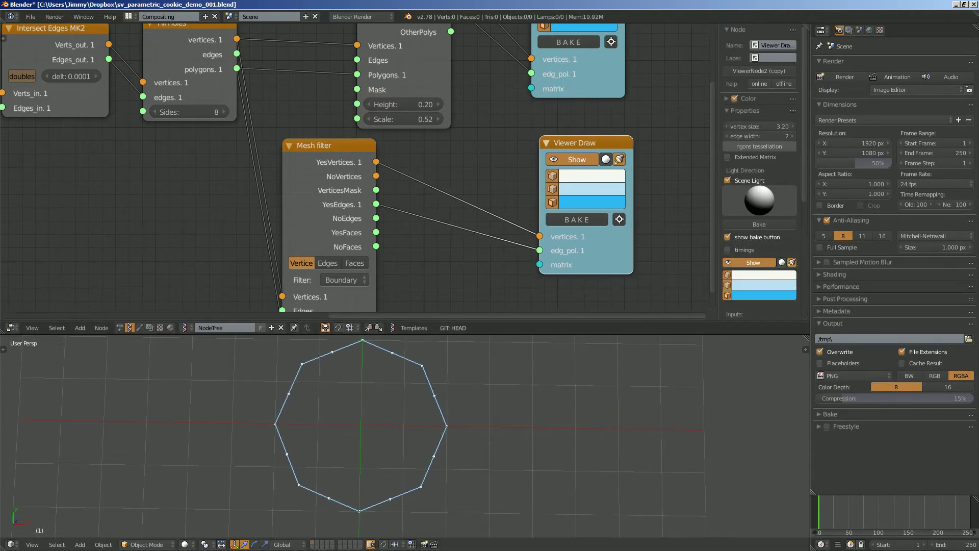
{"action": "middle_click_drag", "start_coordinate": [445, 294], "coordinate": [383, 312]}
{"action": "key", "text": "ctrl+s"}
{"action": "left_click", "coordinate": [383, 313]}
{"action": "left_click_drag", "start_coordinate": [515, 161], "coordinate": [604, 144]}
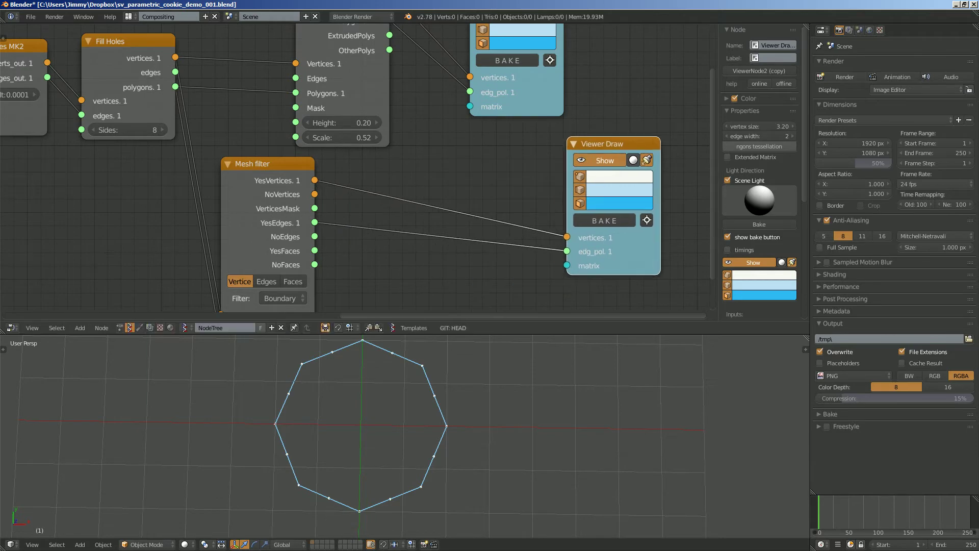
Insert an Extrude Edges node on the vertices link between the Mesh filter and the second Viewer Draw.
{"action": "key", "text": "alt+space"}
{"action": "type", "text": "extrude"}
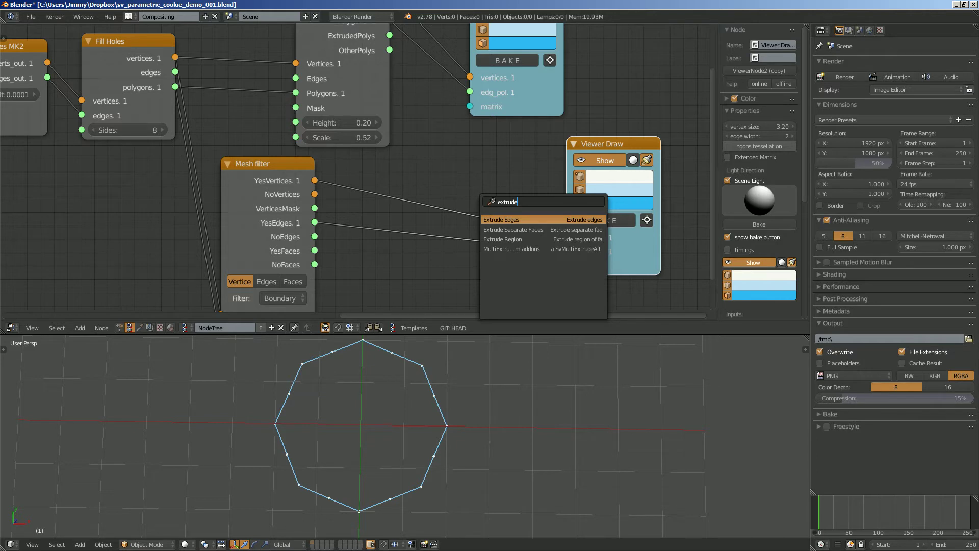
{"action": "key", "text": "Return"}
{"action": "left_click", "coordinate": [402, 144]}
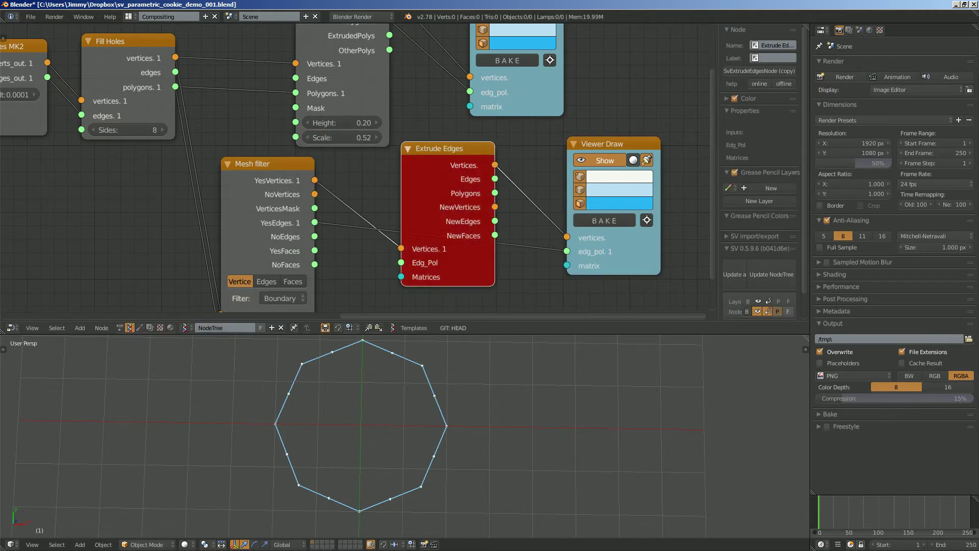
Link the Mesh filter's YesEdges to Extrude Edges' Edg_Pol, and its Polygons output to the second Viewer Draw's edg_pol.
{"action": "left_click_drag", "start_coordinate": [314, 223], "coordinate": [315, 223]}
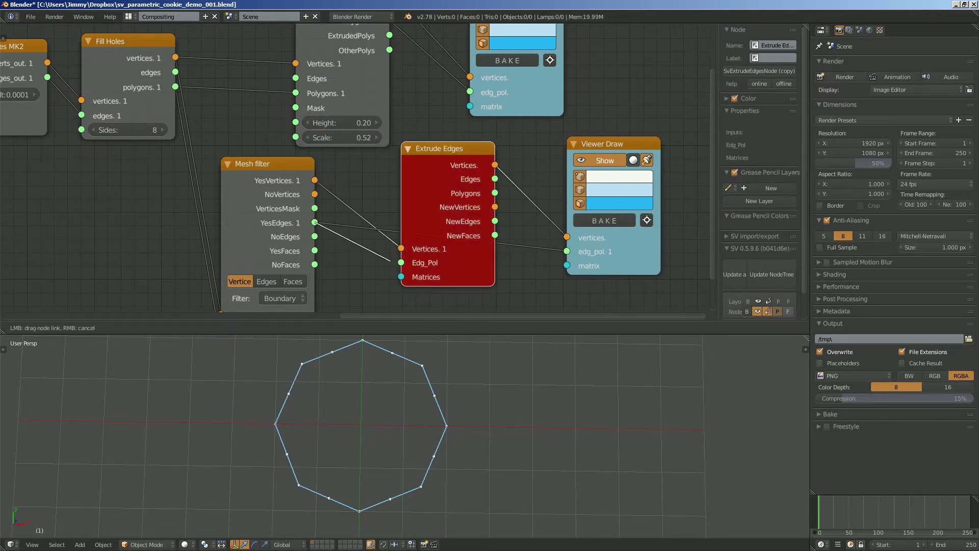
{"action": "left_click_drag", "start_coordinate": [391, 261], "coordinate": [400, 263]}
{"action": "left_click_drag", "start_coordinate": [495, 193], "coordinate": [566, 252]}
Add a Matrix in node below the Mesh filter and link its Matrix output to Extrude Edges' Matrices input.
{"action": "middle_click_drag", "start_coordinate": [421, 308], "coordinate": [450, 213]}
{"action": "key", "text": "shift+a"}
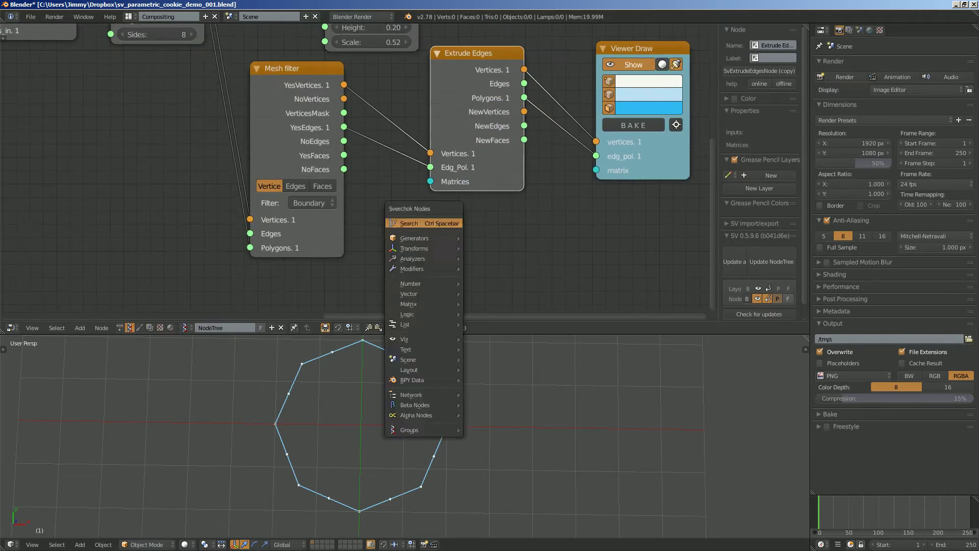
{"action": "left_click", "coordinate": [402, 223]}
{"action": "type", "text": "matrix i"}
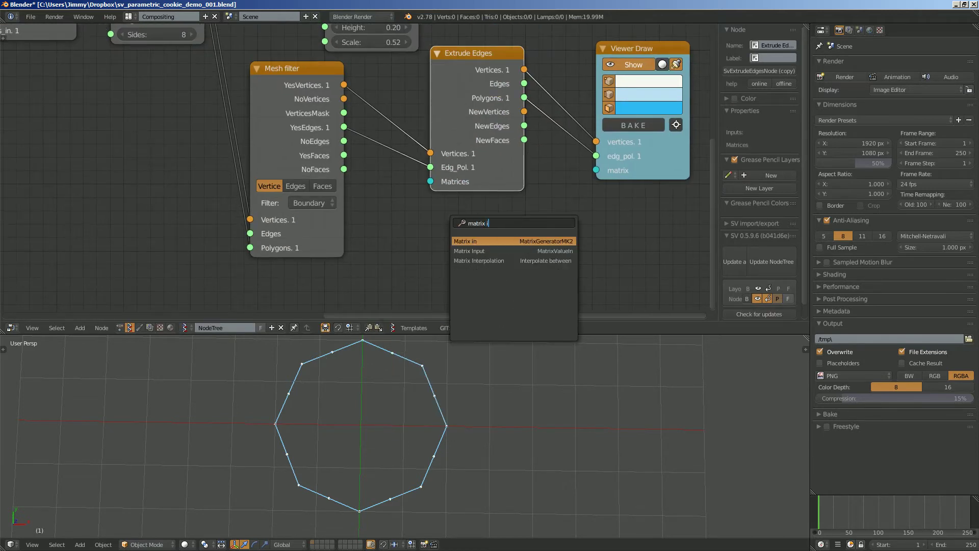
{"action": "key", "text": "Return"}
{"action": "left_click", "coordinate": [335, 229]}
{"action": "left_click_drag", "start_coordinate": [428, 252], "coordinate": [431, 182]}
{"action": "left_click_drag", "start_coordinate": [306, 153], "coordinate": [281, 152]}
Add a Vector in node, link it to Matrix in's Location input and set its Z to -0.339.
{"action": "middle_click_drag", "start_coordinate": [198, 236], "coordinate": [235, 168]}
{"action": "key", "text": "shift+a"}
{"action": "left_click", "coordinate": [236, 170]}
{"action": "type", "text": "vec"}
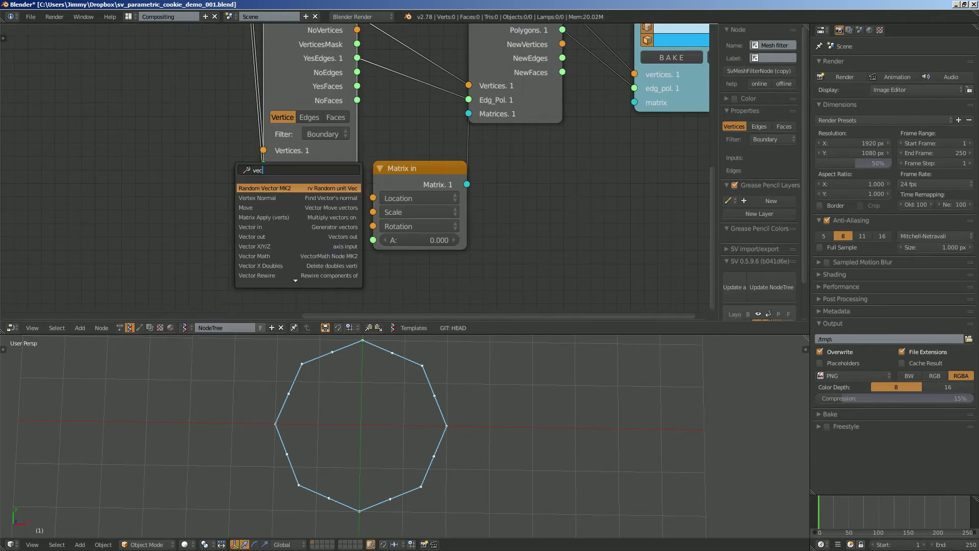
{"action": "left_click", "coordinate": [256, 225]}
{"action": "left_click", "coordinate": [204, 201]}
{"action": "left_click_drag", "start_coordinate": [272, 224], "coordinate": [373, 198]}
{"action": "left_click_drag", "start_coordinate": [245, 287], "coordinate": [223, 286]}
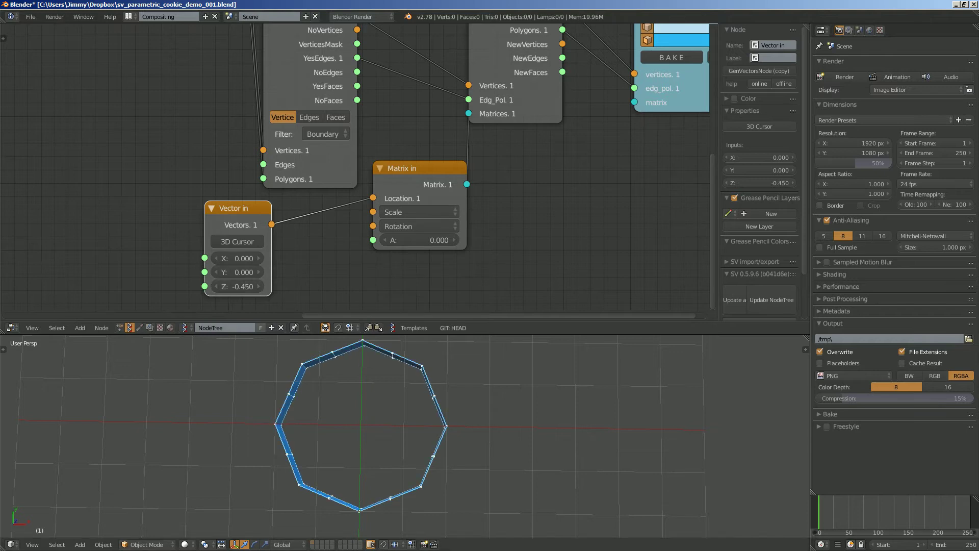
{"action": "middle_click_drag", "start_coordinate": [327, 424], "coordinate": [331, 343]}
{"action": "left_click_drag", "start_coordinate": [237, 287], "coordinate": [244, 287]}
Set the second Viewer Draw's face colour to light green, RGB 0.666, 0.899, 0.642.
{"action": "middle_click_drag", "start_coordinate": [388, 179], "coordinate": [320, 254]}
{"action": "left_click", "coordinate": [619, 114]}
{"action": "left_click", "coordinate": [635, 174]}
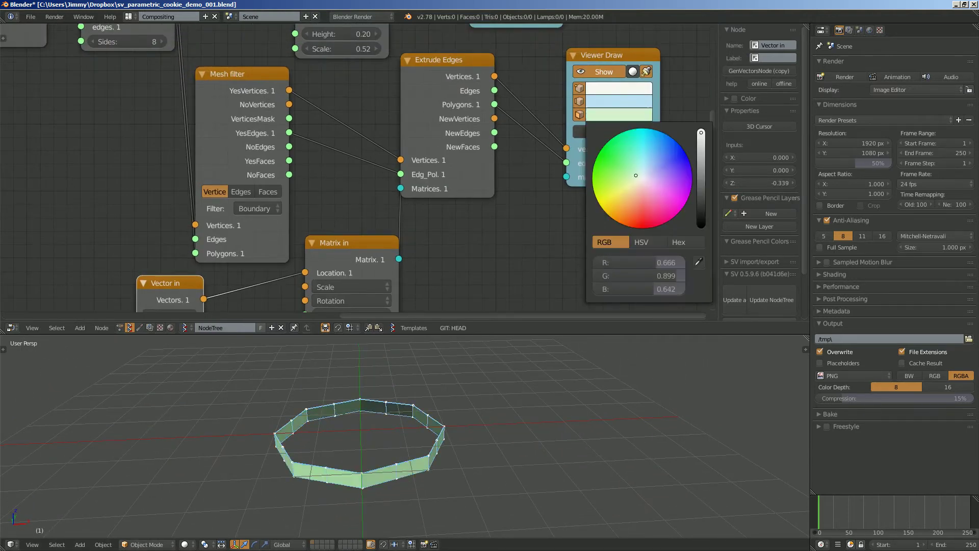
Show the first Viewer Draw's output again so the extruded top appears together with the side wall.
{"action": "middle_click_drag", "start_coordinate": [530, 122], "coordinate": [480, 271]}
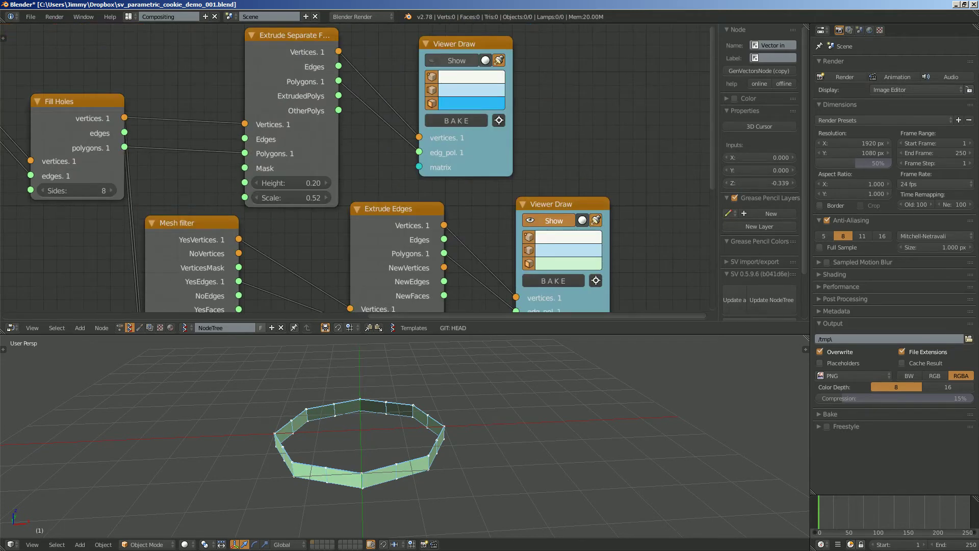
{"action": "left_click", "coordinate": [455, 60]}
{"action": "middle_click_drag", "start_coordinate": [429, 393], "coordinate": [397, 376]}
{"action": "scroll", "coordinate": [416, 382], "scroll_direction": "up", "scroll_amount": 2}
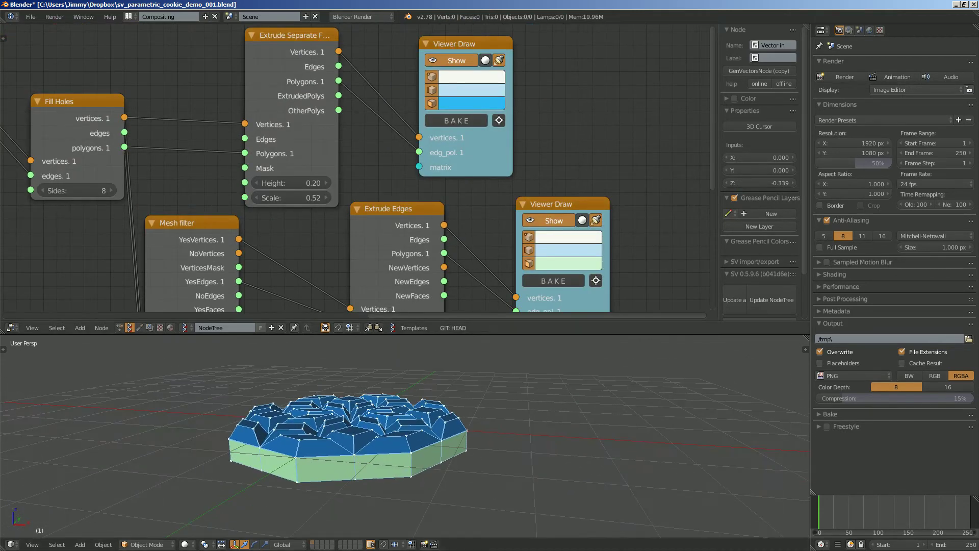
Reposition the Matrix in and Vector in nodes and set the Vector in node's Z to -0.201.
{"action": "middle_click_drag", "start_coordinate": [352, 285], "coordinate": [357, 198]}
{"action": "left_click_drag", "start_coordinate": [337, 222], "coordinate": [338, 198]}
{"action": "middle_click_drag", "start_coordinate": [337, 253], "coordinate": [366, 191]}
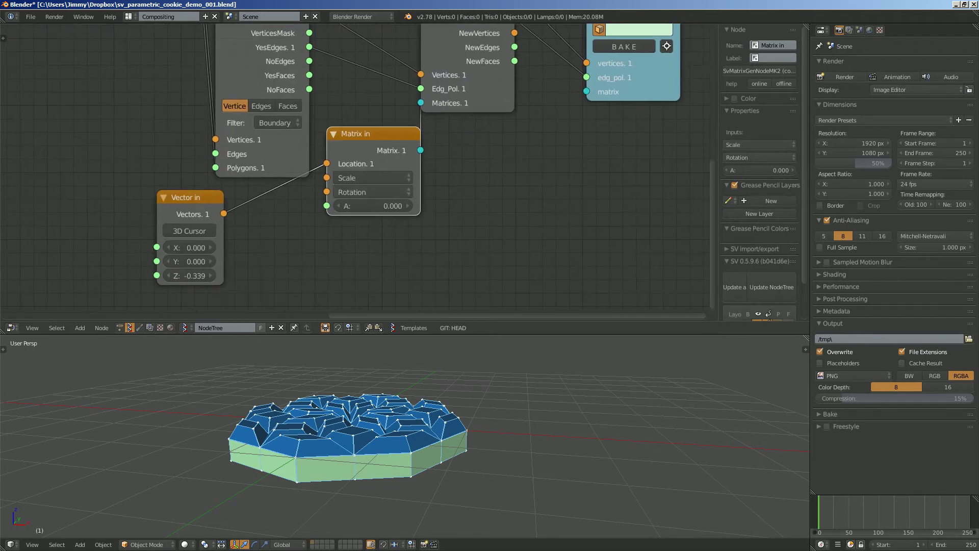
{"action": "left_click_drag", "start_coordinate": [189, 203], "coordinate": [180, 198]}
{"action": "left_click_drag", "start_coordinate": [180, 270], "coordinate": [187, 270]}
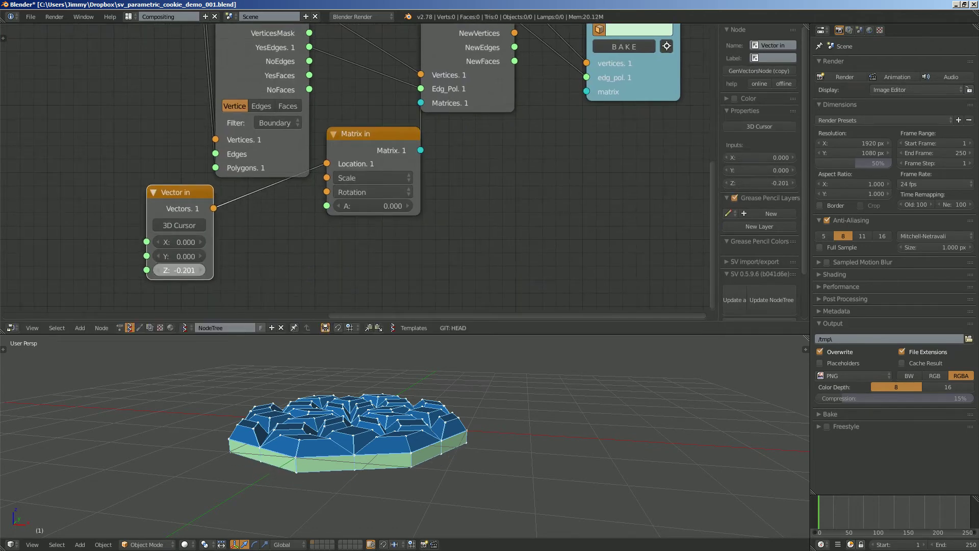
Spread the Matrix in, Extrude Edges and second Viewer Draw nodes apart to make room for more nodes, and save the file.
{"action": "middle_click_drag", "start_coordinate": [358, 192], "coordinate": [326, 225]}
{"action": "left_click_drag", "start_coordinate": [327, 167], "coordinate": [318, 173]}
{"action": "middle_click_drag", "start_coordinate": [326, 176], "coordinate": [206, 235]}
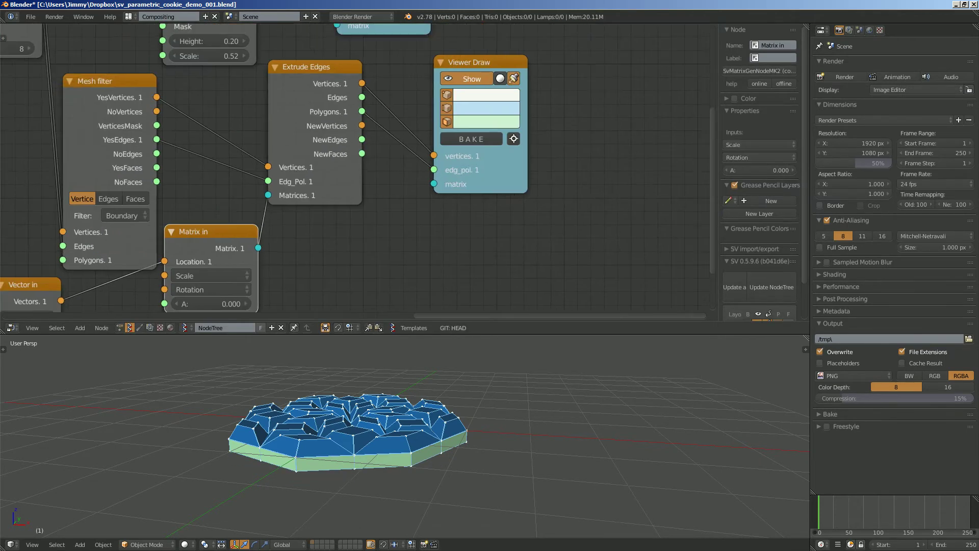
{"action": "left_click_drag", "start_coordinate": [347, 198], "coordinate": [376, 204]}
{"action": "key", "text": "ctrl+s"}
{"action": "left_click", "coordinate": [377, 205]}
{"action": "left_click_drag", "start_coordinate": [458, 185], "coordinate": [529, 191]}
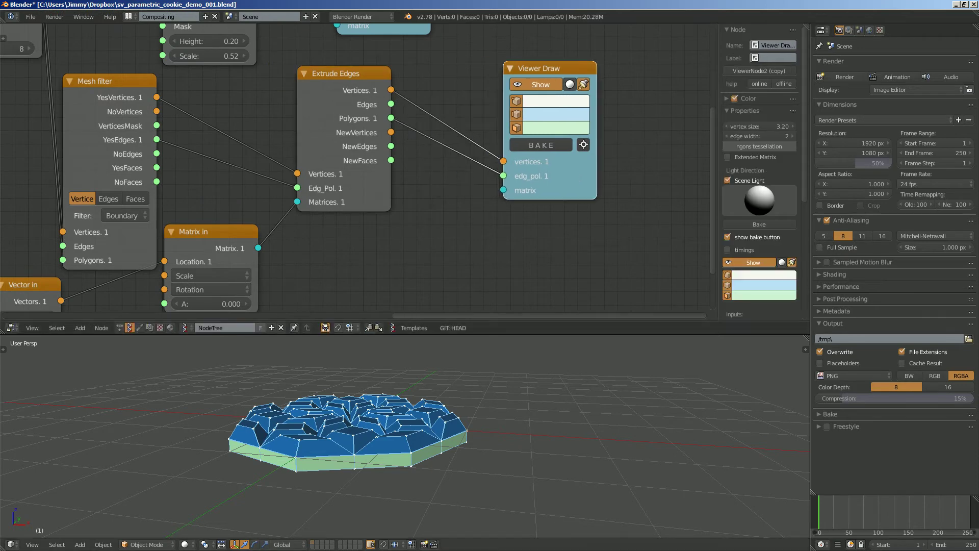
{"action": "mouse_move", "coordinate": [336, 375]}
{"action": "middle_mouse_down"}
{"action": "mouse_move", "coordinate": [368, 308]}
{"action": "mouse_move", "coordinate": [379, 334]}
{"action": "mouse_move", "coordinate": [351, 313]}
{"action": "mouse_move", "coordinate": [352, 347]}
{"action": "middle_mouse_up"}
{"action": "middle_click_drag", "start_coordinate": [490, 122], "coordinate": [421, 192]}
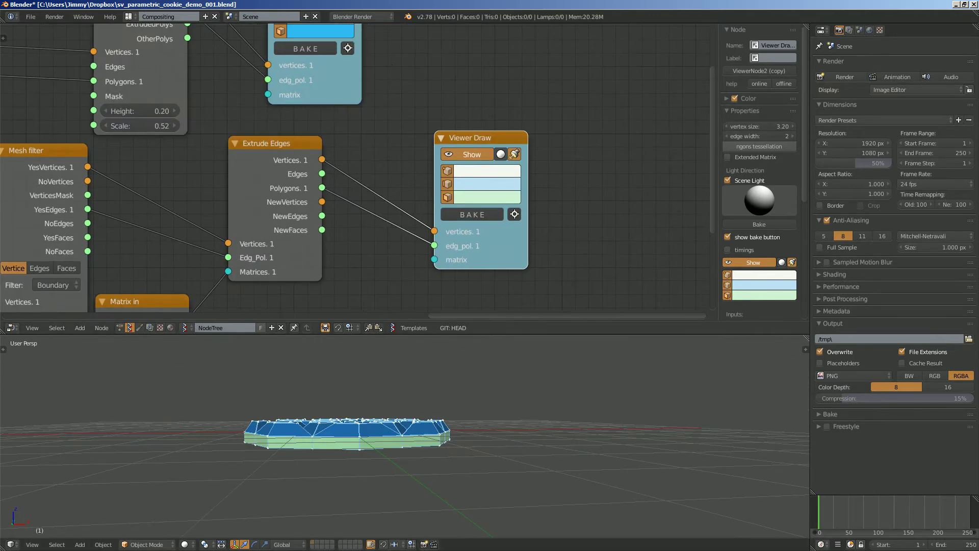
{"action": "left_click_drag", "start_coordinate": [471, 140], "coordinate": [518, 143]}
{"action": "middle_click_drag", "start_coordinate": [438, 194], "coordinate": [442, 145]}
{"action": "left_click", "coordinate": [275, 95]}
{"action": "key", "text": "shift+d"}
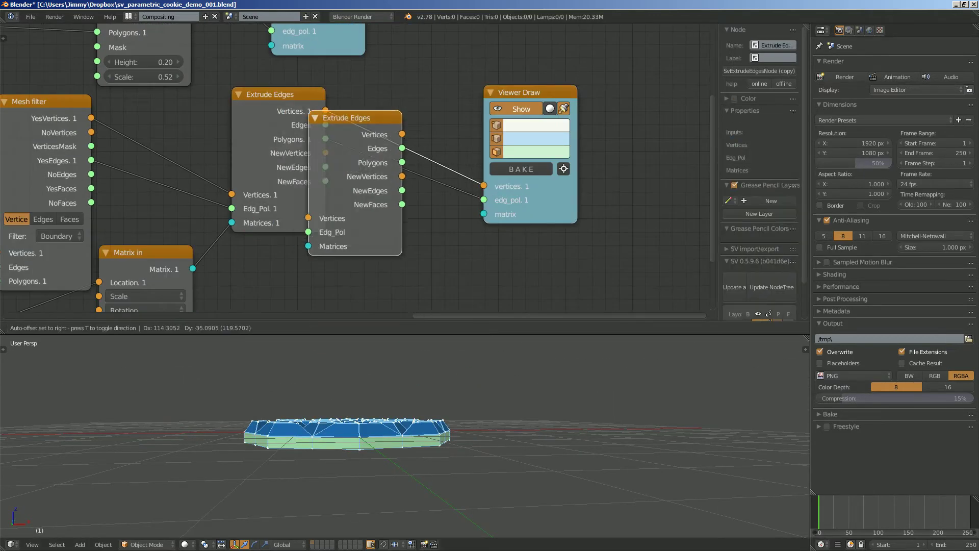
{"action": "left_click", "coordinate": [399, 235]}
{"action": "scroll", "coordinate": [399, 234], "scroll_direction": "down", "scroll_amount": 3}
{"action": "middle_click_drag", "start_coordinate": [400, 235], "coordinate": [452, 219]}
{"action": "left_click_drag", "start_coordinate": [542, 94], "coordinate": [564, 98]}
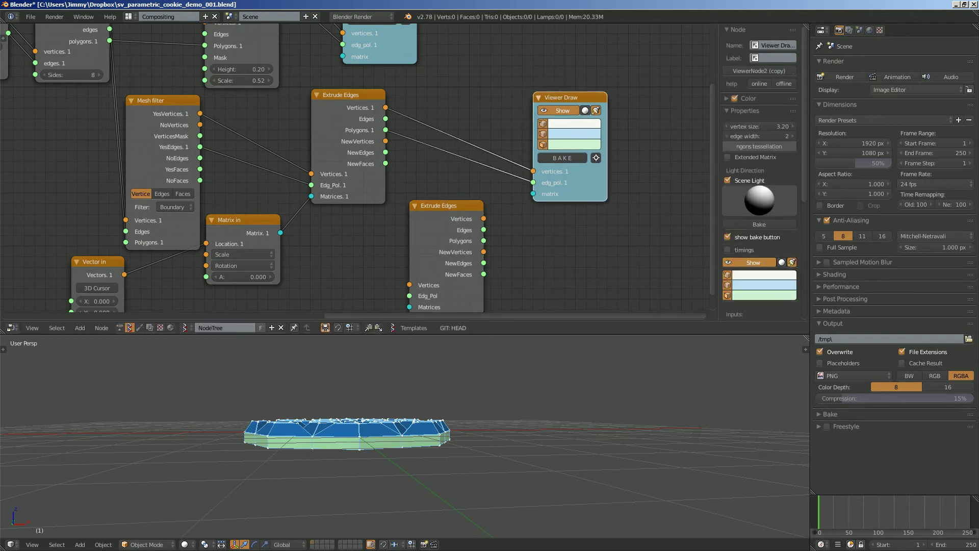
{"action": "left_click", "coordinate": [441, 206]}
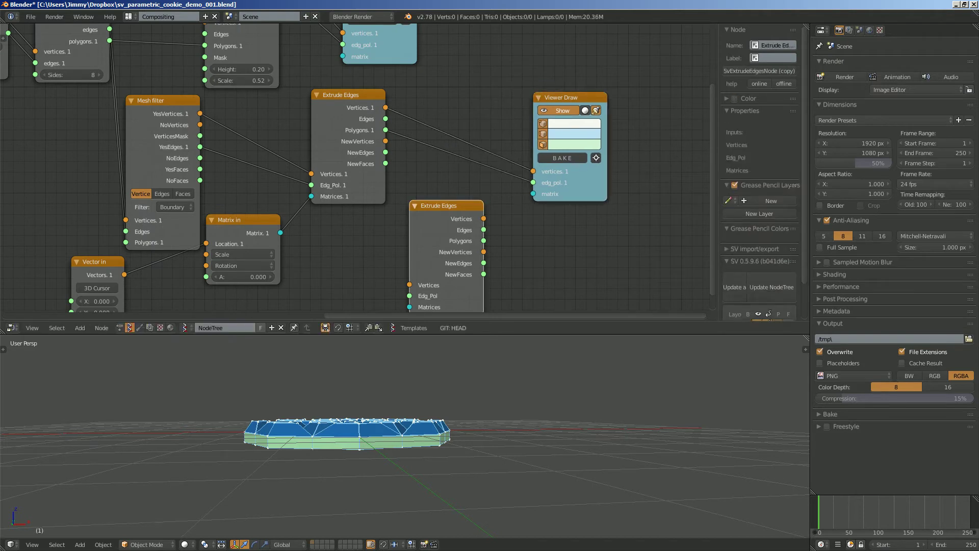
{"action": "key", "text": "x"}
Move the second Viewer Draw farther from Extrude Edges and view the cookie's open underside.
{"action": "left_click_drag", "start_coordinate": [563, 98], "coordinate": [587, 78]}
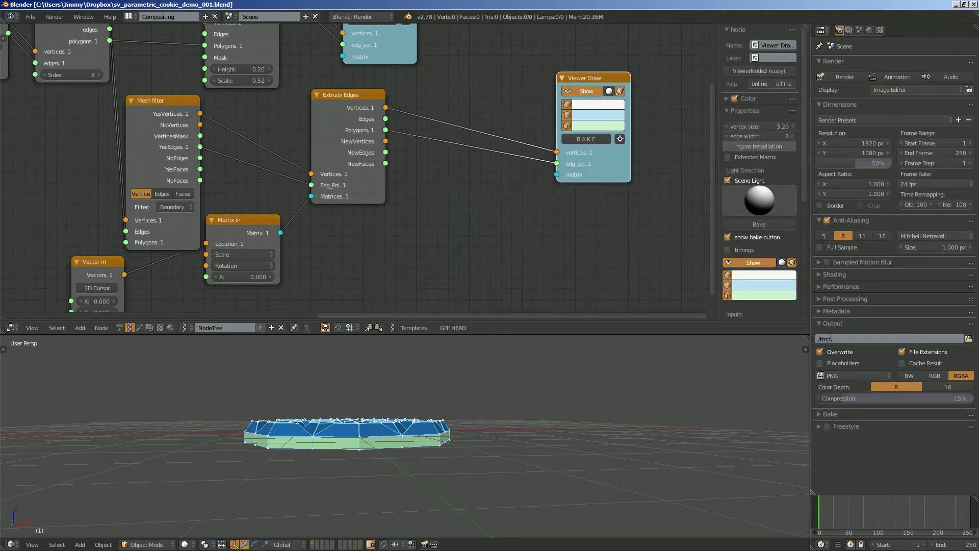
{"action": "mouse_move", "coordinate": [352, 428]}
{"action": "middle_mouse_down"}
{"action": "mouse_move", "coordinate": [353, 368]}
{"action": "mouse_move", "coordinate": [349, 415]}
{"action": "middle_mouse_up"}
{"action": "middle_click_drag", "start_coordinate": [438, 234], "coordinate": [404, 253]}
{"action": "middle_click_drag", "start_coordinate": [352, 429], "coordinate": [377, 412]}
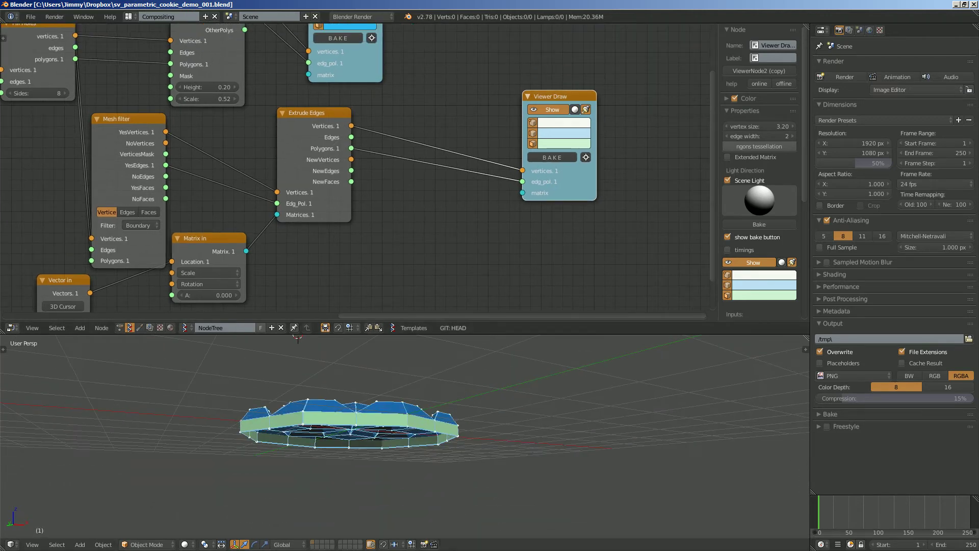
Duplicate the second Viewer Draw and link Extrude Edges' NewVertices and NewEdges to the copy's vertices and edg_pol inputs.
{"action": "middle_click_drag", "start_coordinate": [510, 168], "coordinate": [503, 169]}
{"action": "key", "text": "shift+d"}
{"action": "left_click", "coordinate": [453, 269]}
{"action": "middle_click_drag", "start_coordinate": [452, 268], "coordinate": [445, 246]}
{"action": "mouse_move", "coordinate": [338, 139]}
{"action": "left_mouse_down"}
{"action": "mouse_move", "coordinate": [457, 248]}
{"action": "mouse_move", "coordinate": [457, 270]}
{"action": "mouse_move", "coordinate": [457, 260]}
{"action": "left_mouse_up"}
{"action": "mouse_move", "coordinate": [436, 388]}
{"action": "middle_mouse_down"}
{"action": "mouse_move", "coordinate": [454, 366]}
{"action": "mouse_move", "coordinate": [463, 374]}
{"action": "middle_mouse_up"}
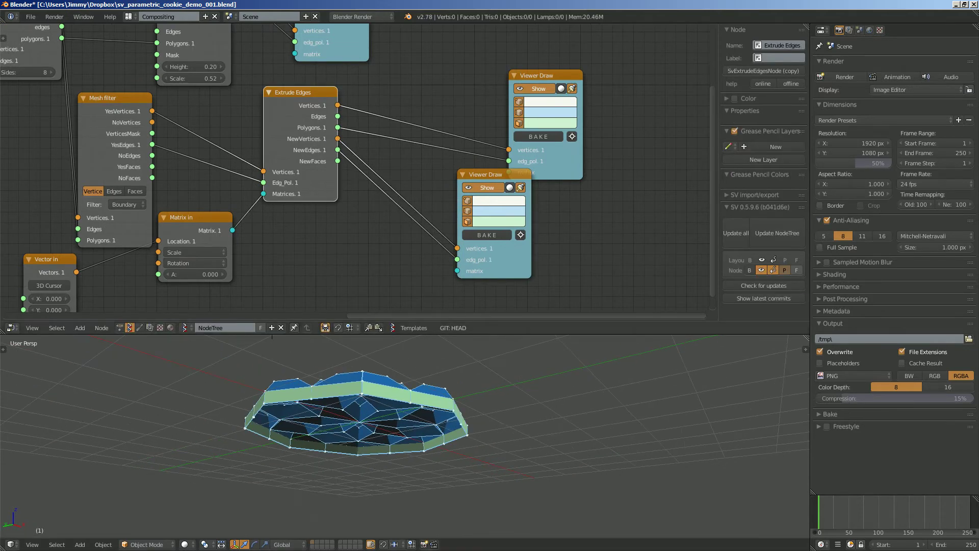
Place the second Viewer Draw beside Extrude Edges and the third one farther out, toggling the second's display to compare.
{"action": "left_click_drag", "start_coordinate": [489, 174], "coordinate": [530, 192]}
{"action": "left_click", "coordinate": [543, 76]}
{"action": "left_click", "coordinate": [431, 69]}
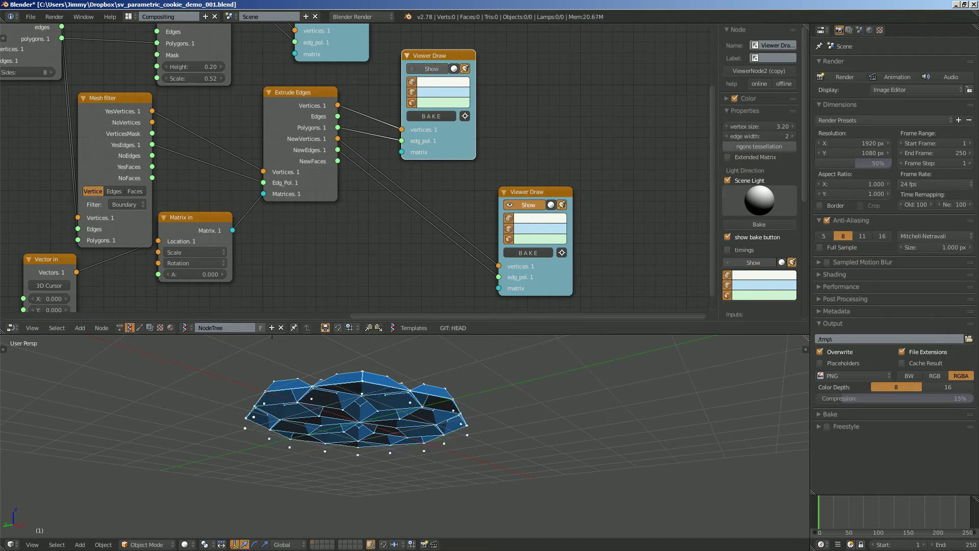
{"action": "left_click", "coordinate": [431, 69]}
{"action": "left_click", "coordinate": [431, 69]}
{"action": "left_click", "coordinate": [431, 69]}
{"action": "left_click", "coordinate": [531, 193]}
{"action": "left_click_drag", "start_coordinate": [530, 192], "coordinate": [556, 193]}
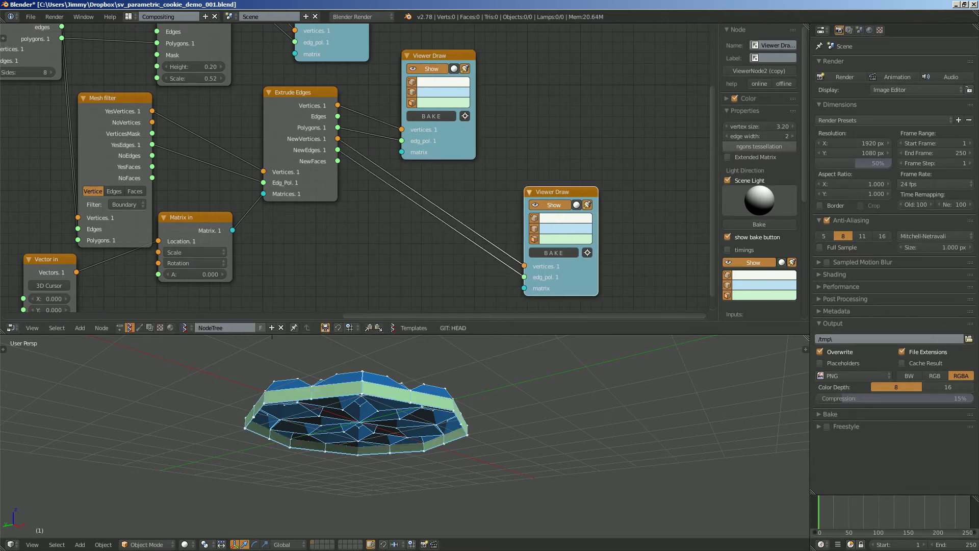
Duplicate the Extrude Edges node onto the NewVertices link between the original and the third Viewer Draw.
{"action": "middle_click_drag", "start_coordinate": [357, 229], "coordinate": [356, 242]}
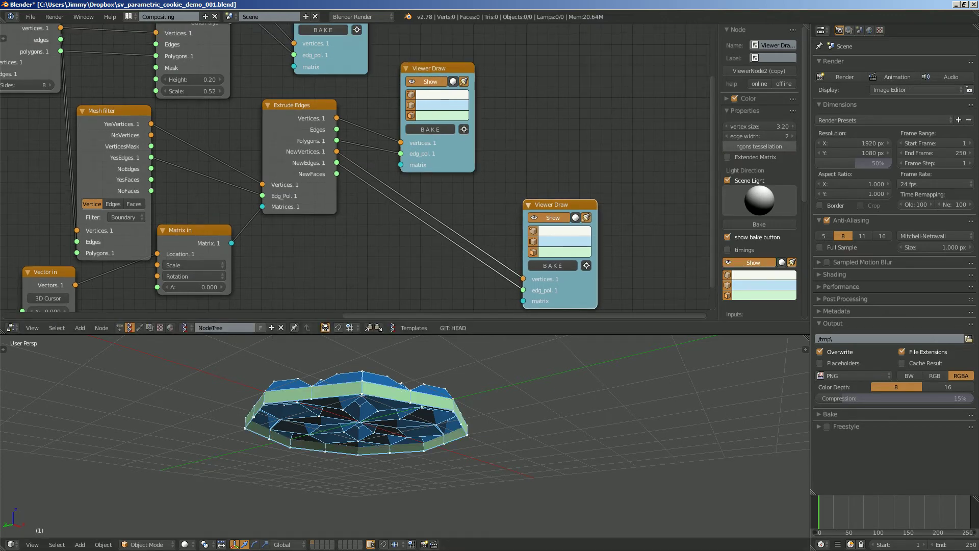
{"action": "left_click_drag", "start_coordinate": [298, 106], "coordinate": [293, 120]}
{"action": "left_click_drag", "start_coordinate": [554, 205], "coordinate": [561, 203]}
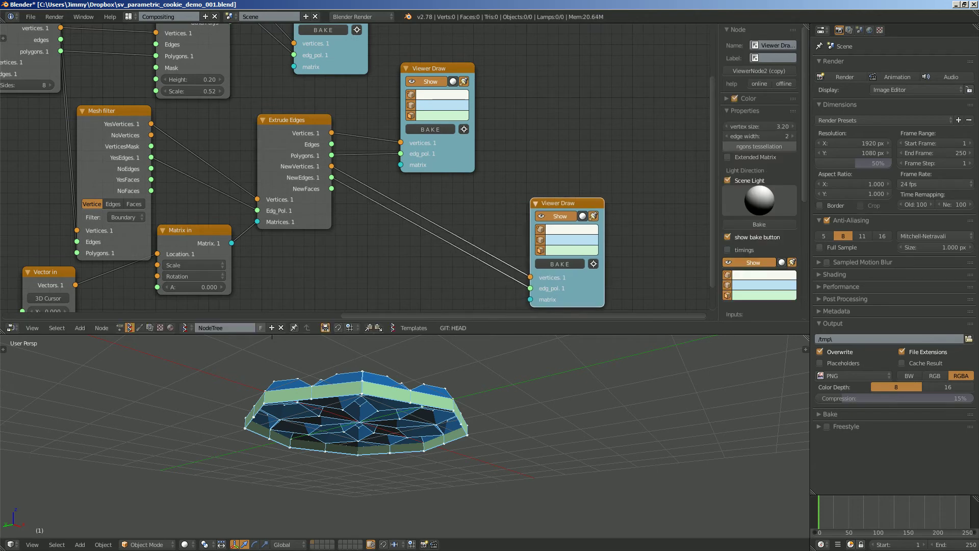
{"action": "left_click", "coordinate": [295, 120]}
{"action": "key", "text": "shift+d"}
{"action": "left_click", "coordinate": [452, 190]}
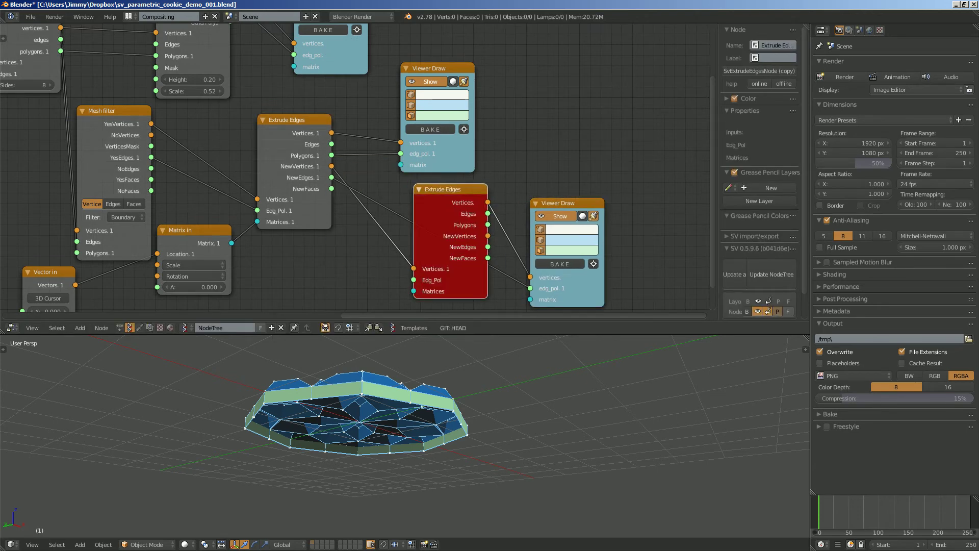
Link the first Extrude Edges' NewEdges to the copy's Edg_Pol, and the copy's Edges to the third Viewer Draw's edg_pol.
{"action": "left_click_drag", "start_coordinate": [332, 177], "coordinate": [414, 280]}
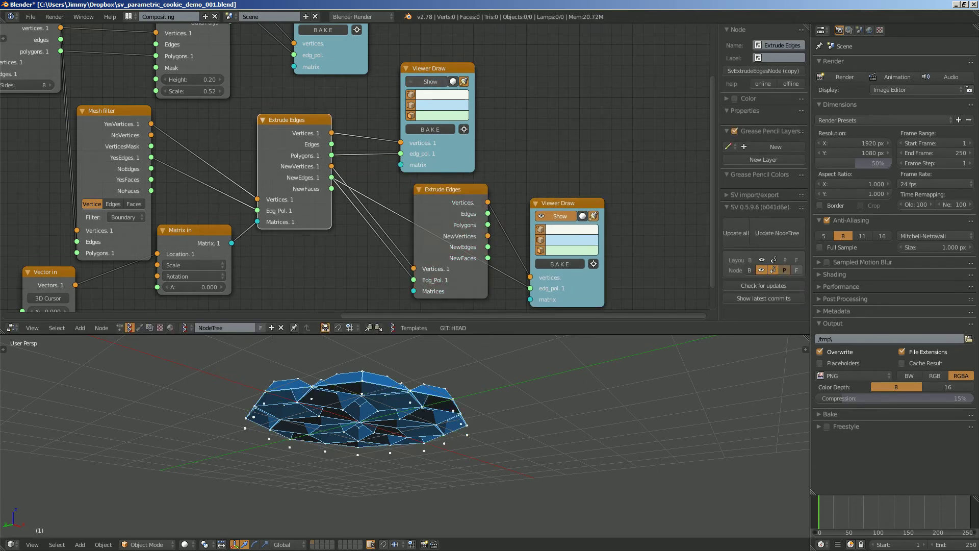
{"action": "left_click_drag", "start_coordinate": [488, 214], "coordinate": [505, 257]}
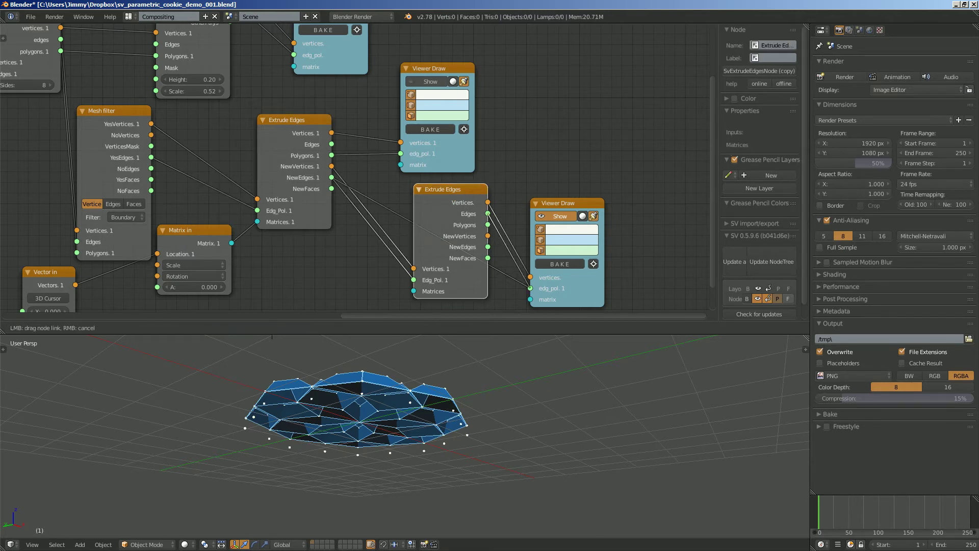
{"action": "left_click_drag", "start_coordinate": [530, 288], "coordinate": [531, 288]}
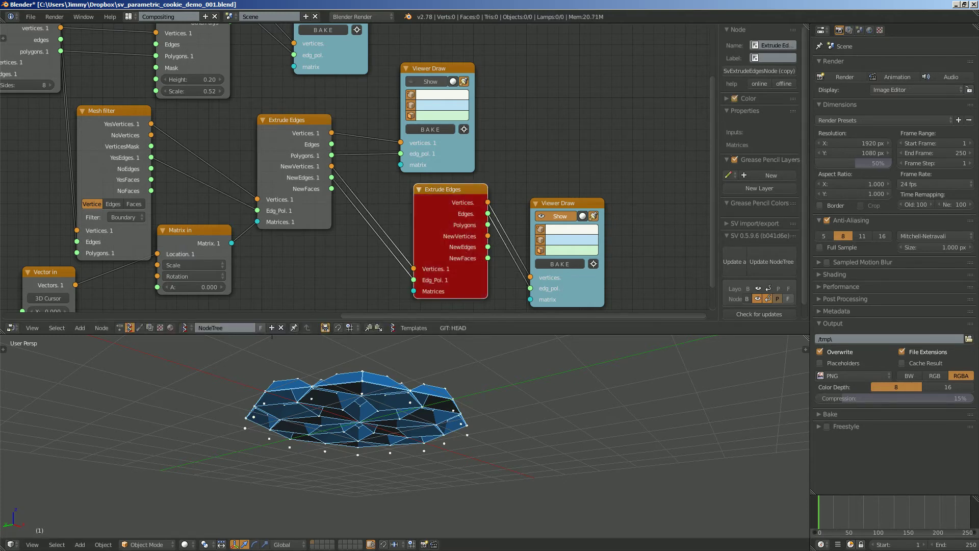
Rearrange the two Extrude Edges nodes and the second Viewer Draw, toggling that viewer's display and leaving it hidden.
{"action": "scroll", "coordinate": [355, 167], "scroll_direction": "up", "scroll_amount": 2}
{"action": "left_click_drag", "start_coordinate": [278, 112], "coordinate": [278, 124]}
{"action": "left_click_drag", "start_coordinate": [442, 51], "coordinate": [454, 40]}
{"action": "left_click", "coordinate": [453, 55]}
{"action": "left_click", "coordinate": [453, 55]}
{"action": "left_click", "coordinate": [454, 55]}
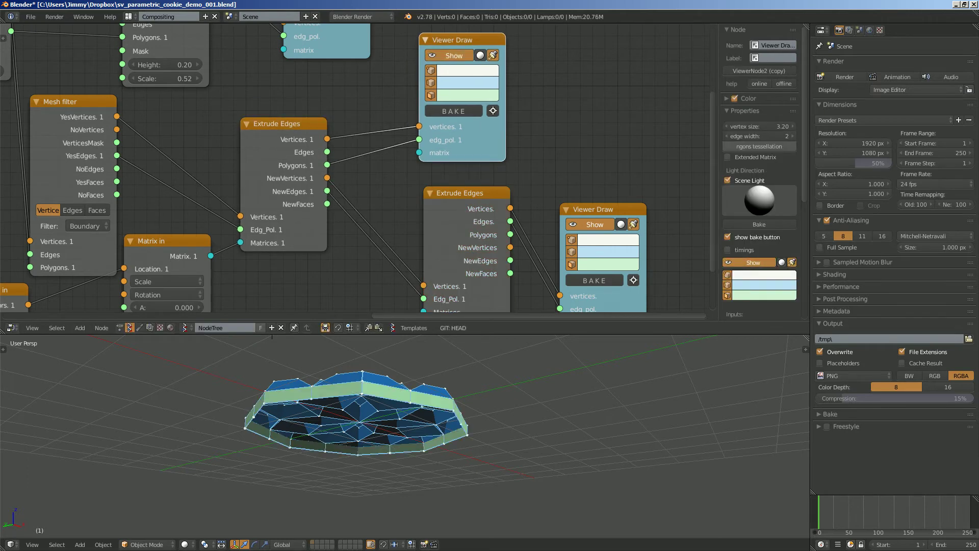
{"action": "left_click", "coordinate": [454, 55]}
{"action": "left_click_drag", "start_coordinate": [466, 192], "coordinate": [453, 194]}
{"action": "middle_click_drag", "start_coordinate": [452, 194], "coordinate": [453, 169]}
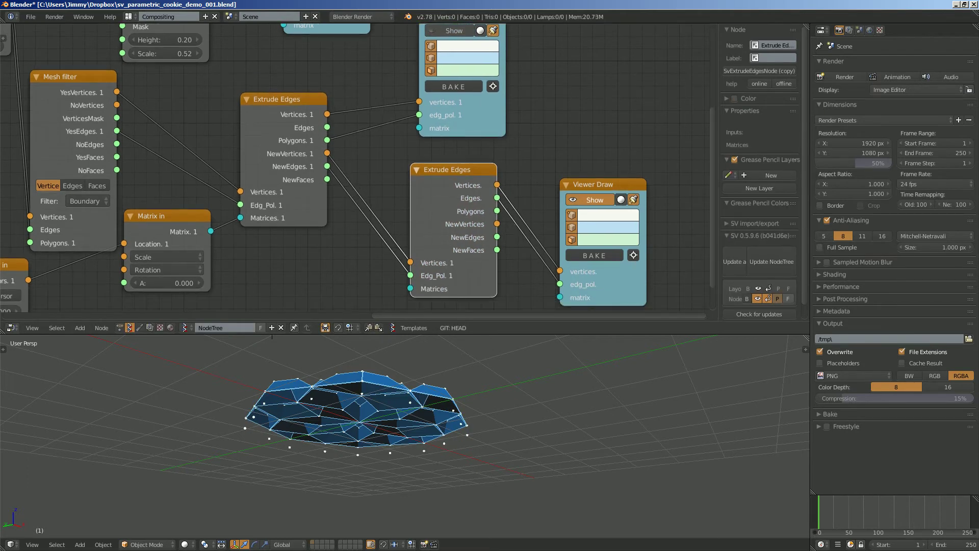
Try feeding NewFaces into the second Extrude Edges' Edg_Pol, and its Polygons and NewVertices into the third Viewer Draw.
{"action": "left_click_drag", "start_coordinate": [497, 210], "coordinate": [560, 284]}
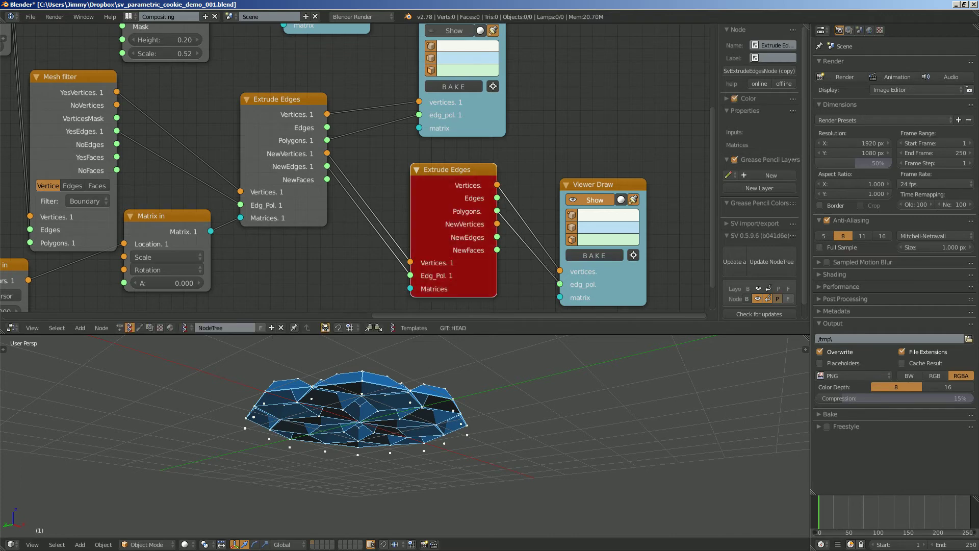
{"action": "left_click_drag", "start_coordinate": [327, 179], "coordinate": [410, 275]}
{"action": "left_click_drag", "start_coordinate": [497, 224], "coordinate": [560, 271]}
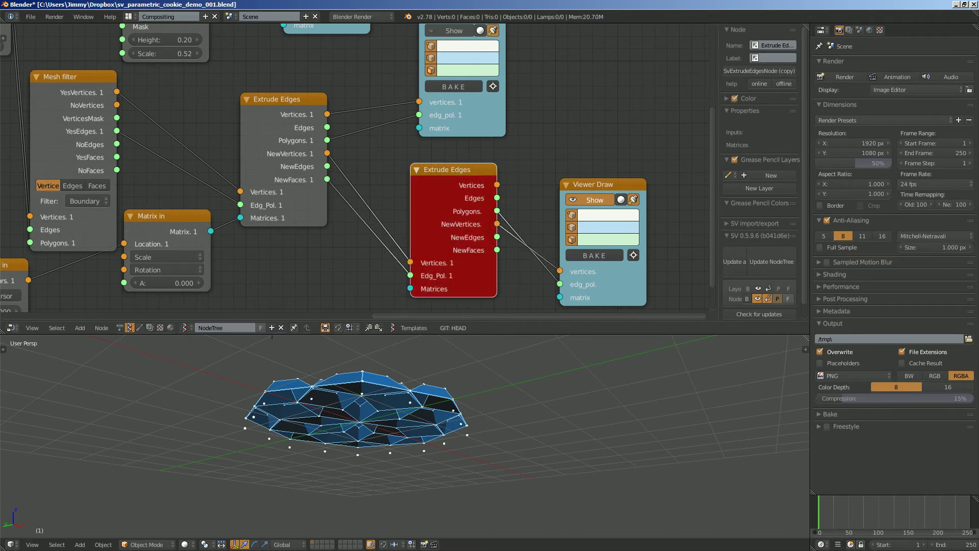
Move the second Extrude Edges aside and link the first one's NewVertices and NewEdges directly to the third Viewer Draw.
{"action": "left_click_drag", "start_coordinate": [447, 170], "coordinate": [478, 188]}
{"action": "left_click_drag", "start_coordinate": [593, 185], "coordinate": [629, 178]}
{"action": "left_click_drag", "start_coordinate": [478, 189], "coordinate": [456, 236]}
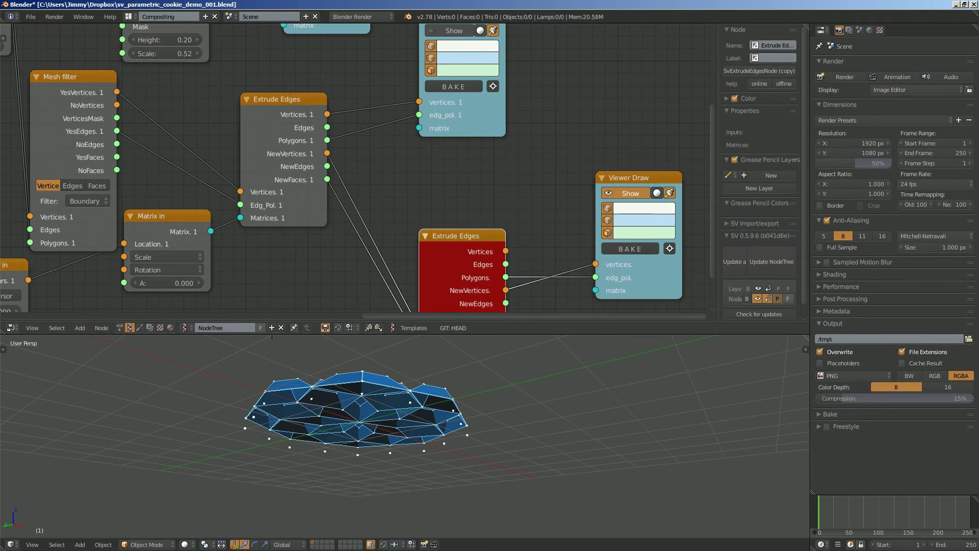
{"action": "left_click_drag", "start_coordinate": [327, 153], "coordinate": [595, 264]}
{"action": "left_click_drag", "start_coordinate": [327, 166], "coordinate": [595, 277]}
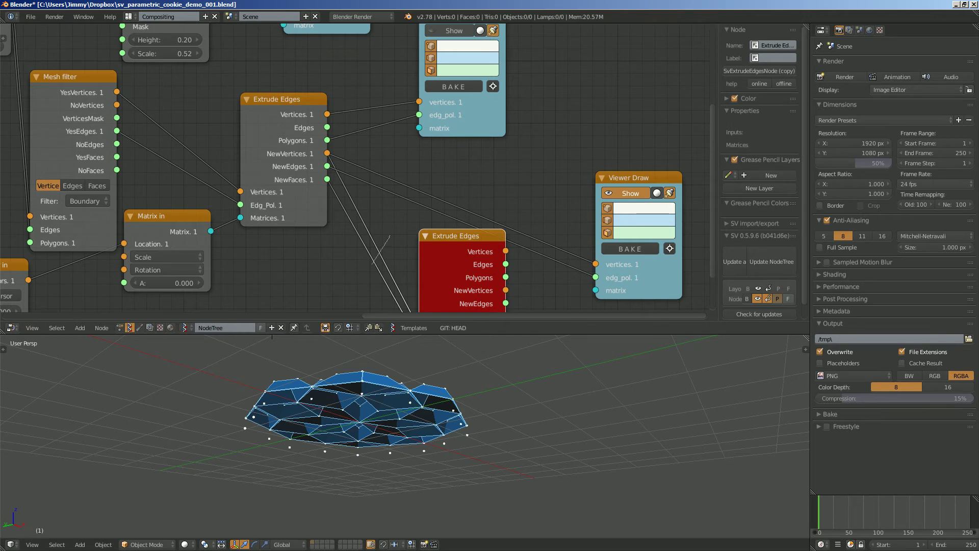
Cut the links from the first Extrude Edges to the second one, and reposition the second Extrude Edges and the third Viewer Draw.
{"action": "left_click_drag", "start_coordinate": [372, 263], "coordinate": [366, 273], "text": "ctrl"}
{"action": "middle_click_drag", "start_coordinate": [378, 377], "coordinate": [370, 399]}
{"action": "middle_click_drag", "start_coordinate": [408, 255], "coordinate": [384, 230]}
{"action": "mouse_move", "coordinate": [432, 211]}
{"action": "left_mouse_down"}
{"action": "mouse_move", "coordinate": [402, 224]}
{"action": "mouse_move", "coordinate": [358, 197]}
{"action": "mouse_move", "coordinate": [369, 229]}
{"action": "left_mouse_up"}
{"action": "left_click_drag", "start_coordinate": [605, 153], "coordinate": [541, 113]}
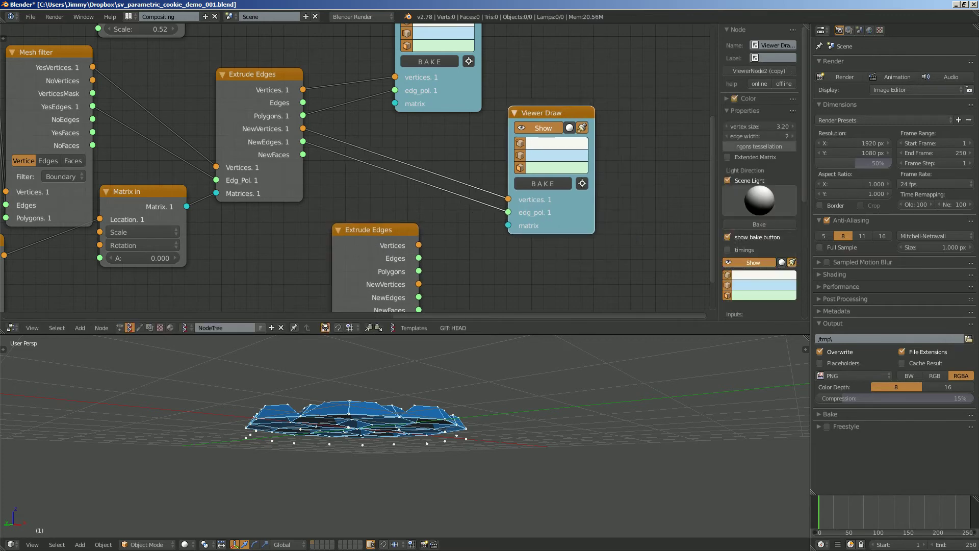
Link the first Extrude Edges' Vertices to the third Viewer Draw's vertices in place of NewVertices.
{"action": "left_click_drag", "start_coordinate": [303, 90], "coordinate": [508, 199]}
{"action": "middle_click_drag", "start_coordinate": [449, 380], "coordinate": [465, 407]}
{"action": "scroll", "coordinate": [465, 406], "scroll_direction": "up", "scroll_amount": 1}
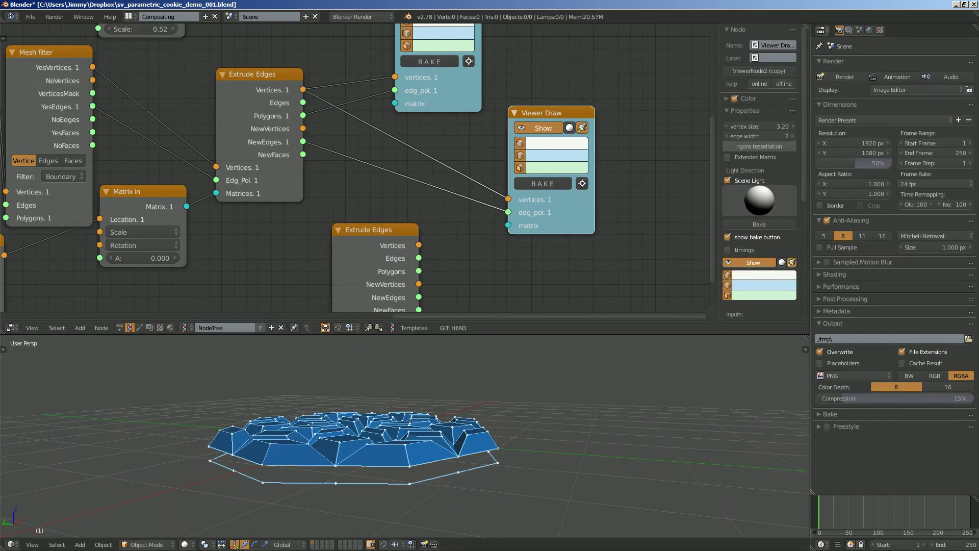
{"action": "left_click_drag", "start_coordinate": [255, 74], "coordinate": [252, 82]}
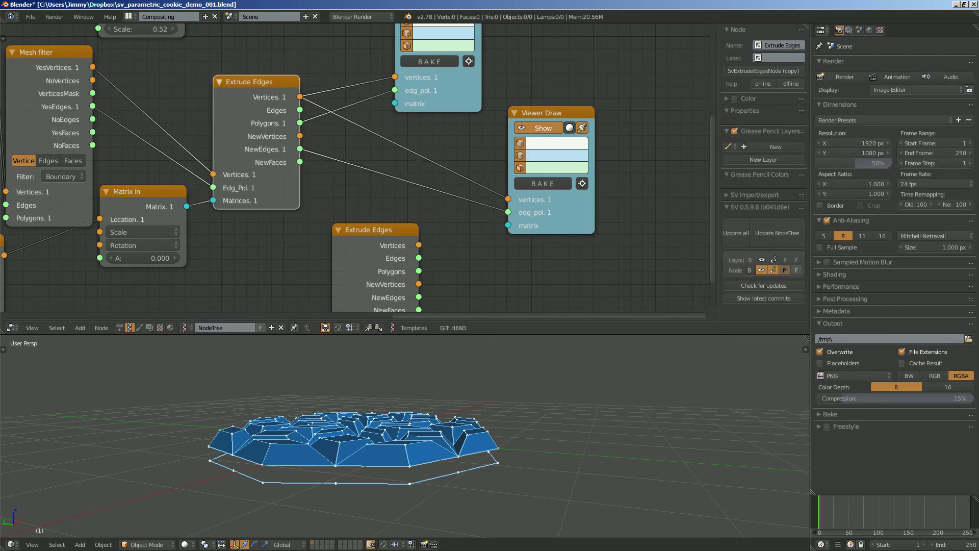
Insert the second Extrude Edges before the third Viewer Draw, feeding it the first's Vertices and NewEdges and linking its Polygons to edg_pol.
{"action": "left_click_drag", "start_coordinate": [544, 113], "coordinate": [564, 120]}
{"action": "mouse_move", "coordinate": [367, 229]}
{"action": "left_mouse_down"}
{"action": "mouse_move", "coordinate": [463, 131]}
{"action": "mouse_move", "coordinate": [446, 185]}
{"action": "mouse_move", "coordinate": [461, 91]}
{"action": "mouse_move", "coordinate": [427, 95]}
{"action": "left_mouse_up"}
{"action": "left_click_drag", "start_coordinate": [299, 149], "coordinate": [392, 200]}
{"action": "left_click_drag", "start_coordinate": [419, 162], "coordinate": [390, 206]}
{"action": "left_click_drag", "start_coordinate": [450, 179], "coordinate": [528, 218]}
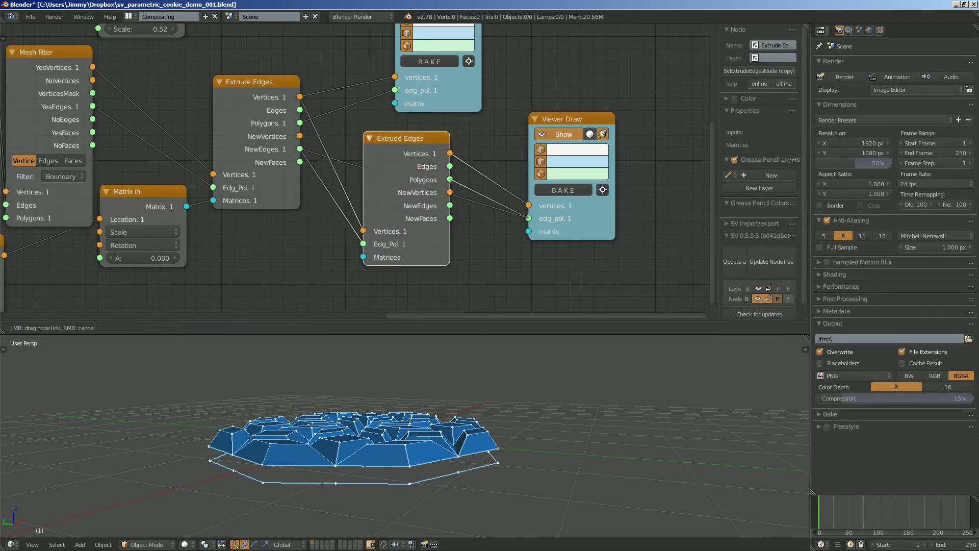
Duplicate the Matrix in and Vector in nodes, linking the copied vector to Location and the copied matrix to the second Extrude Edges' Matrices.
{"action": "mouse_move", "coordinate": [326, 245]}
{"action": "middle_mouse_down"}
{"action": "mouse_move", "coordinate": [337, 234]}
{"action": "mouse_move", "coordinate": [294, 244]}
{"action": "mouse_move", "coordinate": [329, 194]}
{"action": "middle_mouse_up"}
{"action": "left_click", "coordinate": [151, 181]}
{"action": "key", "text": "shift+d"}
{"action": "left_click", "coordinate": [287, 250]}
{"action": "left_click", "coordinate": [25, 174]}
{"action": "key", "text": "shift+d"}
{"action": "left_click", "coordinate": [205, 241]}
{"action": "left_click_drag", "start_coordinate": [236, 256], "coordinate": [289, 221]}
{"action": "left_click_drag", "start_coordinate": [376, 208], "coordinate": [415, 190]}
{"action": "middle_click_drag", "start_coordinate": [388, 377], "coordinate": [398, 377]}
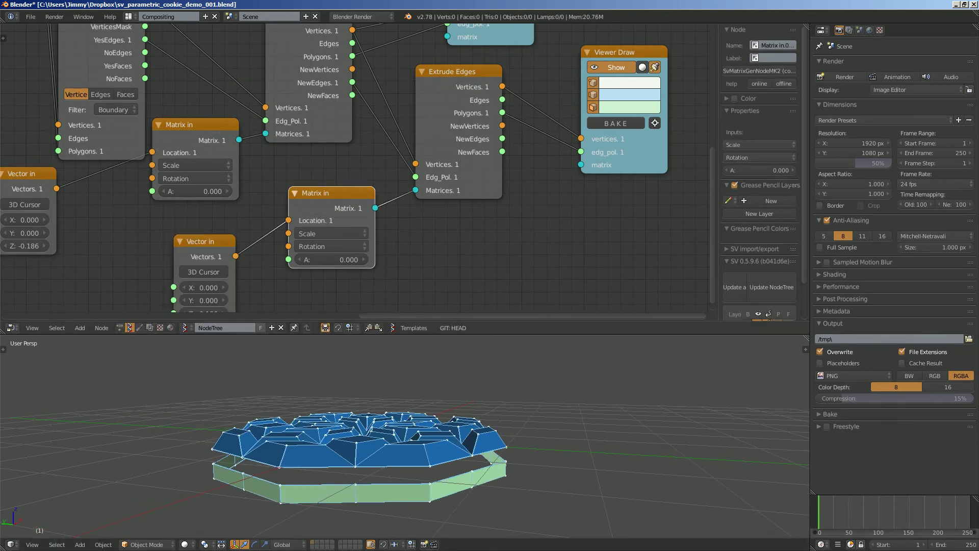
Adjust the copied Matrix in's Scale so the lower wall tapers inward, and save the file.
{"action": "middle_click_drag", "start_coordinate": [339, 255], "coordinate": [338, 242]}
{"action": "left_click", "coordinate": [330, 221]}
{"action": "left_click_drag", "start_coordinate": [334, 237], "coordinate": [319, 262]}
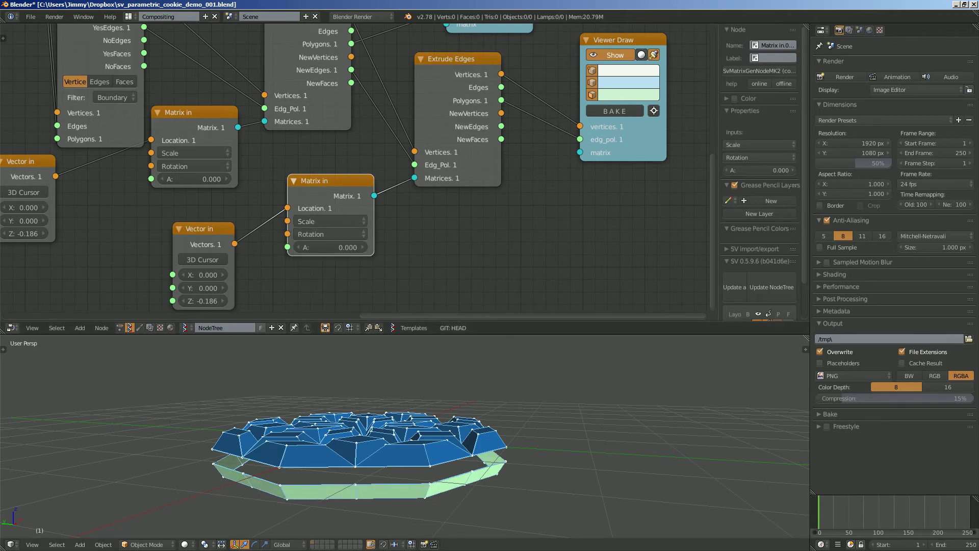
{"action": "middle_click_drag", "start_coordinate": [387, 398], "coordinate": [428, 414]}
{"action": "key", "text": "ctrl+s"}
Set the copied Vector in's Z to -0.099, save, and adjust the original Vector in's Z to make the upper wall shallower.
{"action": "middle_click_drag", "start_coordinate": [331, 247], "coordinate": [340, 212]}
{"action": "left_click_drag", "start_coordinate": [212, 266], "coordinate": [217, 265]}
{"action": "middle_click_drag", "start_coordinate": [326, 408], "coordinate": [402, 394]}
{"action": "key", "text": "ctrl+s"}
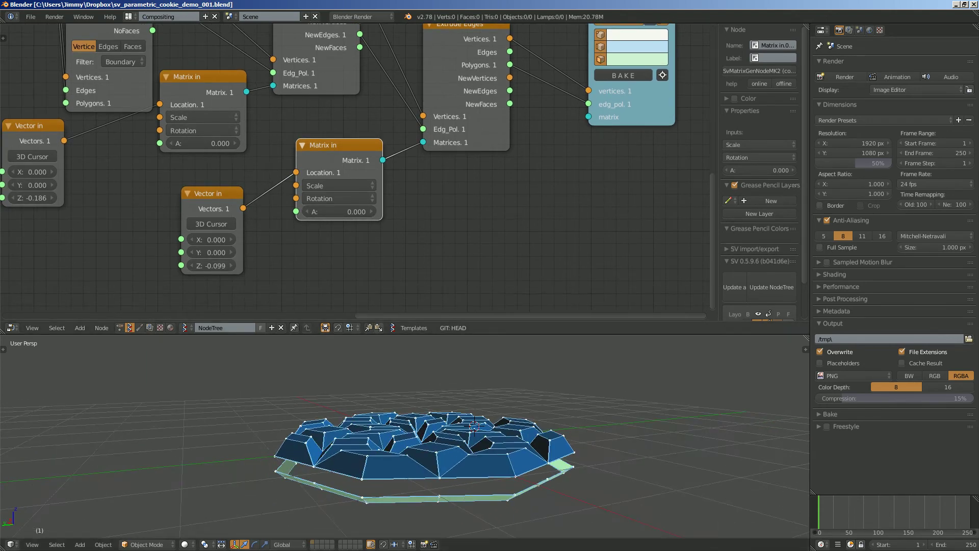
{"action": "middle_click_drag", "start_coordinate": [332, 245], "coordinate": [451, 287]}
{"action": "left_click_drag", "start_coordinate": [152, 241], "coordinate": [158, 241]}
Turn on the second Viewer Draw's display, check the cookie from below, and save the file.
{"action": "middle_click_drag", "start_coordinate": [285, 163], "coordinate": [128, 283]}
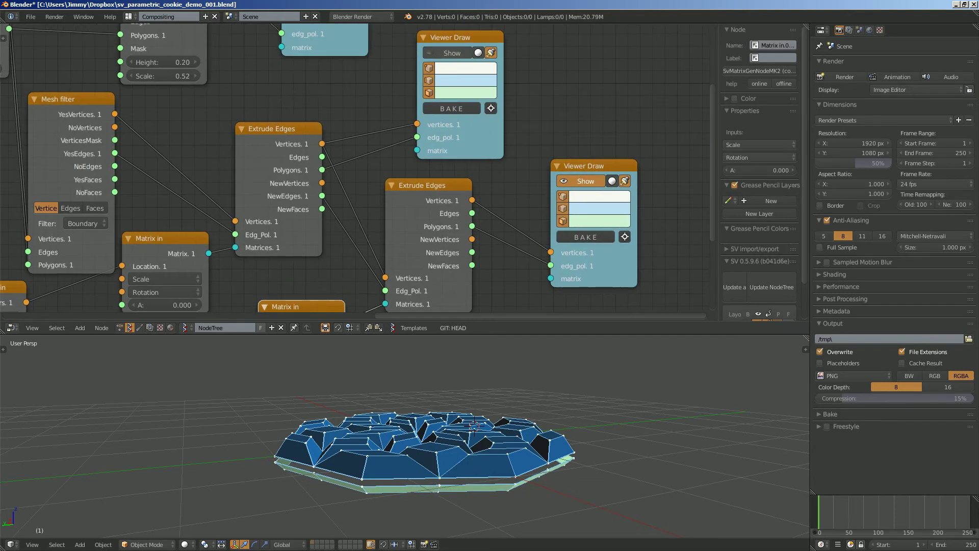
{"action": "left_click", "coordinate": [452, 53]}
{"action": "left_click", "coordinate": [452, 53]}
{"action": "left_click", "coordinate": [451, 53]}
{"action": "middle_click_drag", "start_coordinate": [438, 434], "coordinate": [484, 385]}
{"action": "key", "text": "ctrl+s"}
{"action": "left_click", "coordinate": [415, 398]}
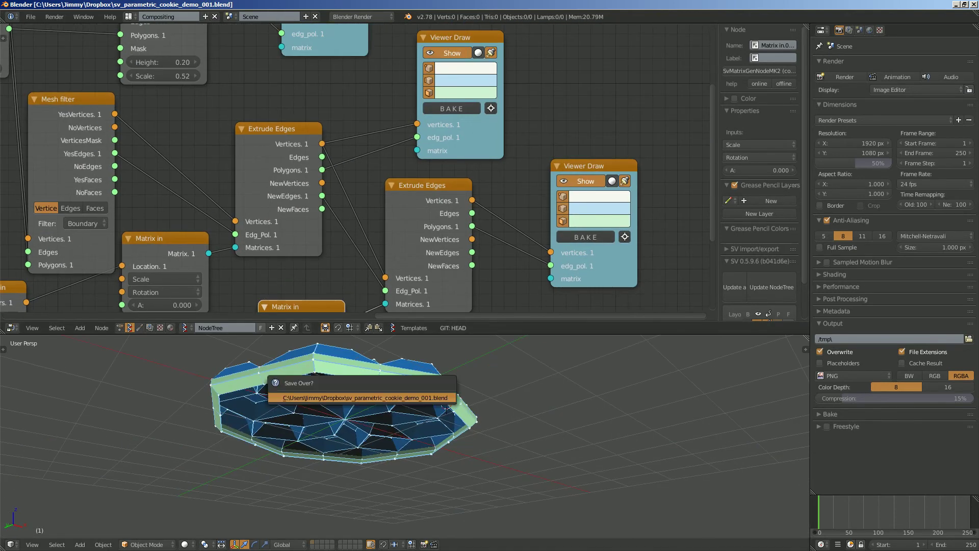
{"action": "middle_click_drag", "start_coordinate": [415, 398], "coordinate": [408, 477]}
{"action": "middle_click_drag", "start_coordinate": [357, 275], "coordinate": [282, 237]}
{"action": "middle_click_drag", "start_coordinate": [397, 463], "coordinate": [400, 390]}
{"action": "middle_click_drag", "start_coordinate": [400, 390], "coordinate": [408, 453], "text": "shift"}
{"action": "key", "text": "ctrl+s"}
{"action": "left_click", "coordinate": [408, 453]}
Duplicate the third Viewer Draw and place the copy beside it.
{"action": "scroll", "coordinate": [336, 169], "scroll_direction": "down", "scroll_amount": 1}
{"action": "left_click_drag", "start_coordinate": [502, 131], "coordinate": [476, 150]}
{"action": "key", "text": "shift+d"}
{"action": "left_click", "coordinate": [629, 162]}
{"action": "middle_click_drag", "start_coordinate": [629, 161], "coordinate": [604, 151]}
Set the third Viewer Draw's face colour to pink and save the file.
{"action": "left_click", "coordinate": [459, 190]}
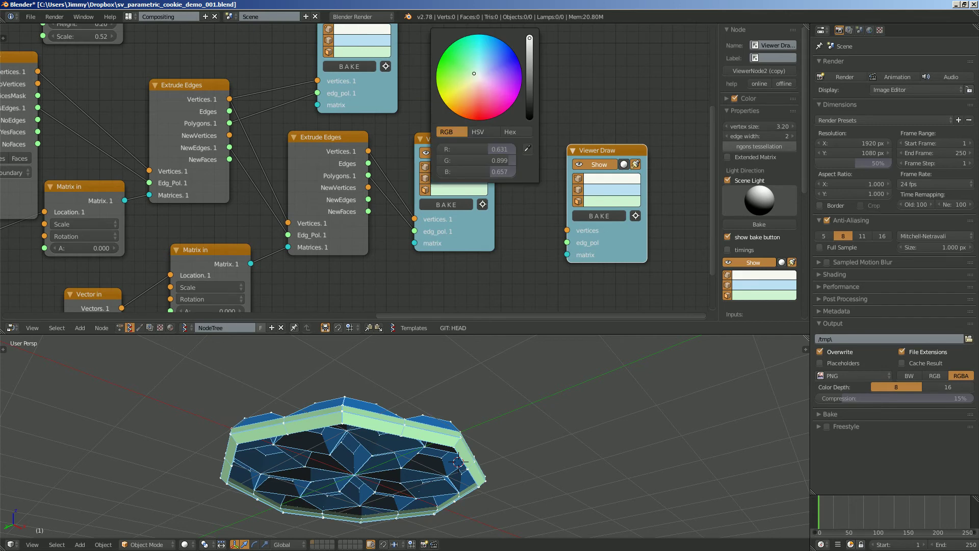
{"action": "left_click_drag", "start_coordinate": [477, 81], "coordinate": [488, 85]}
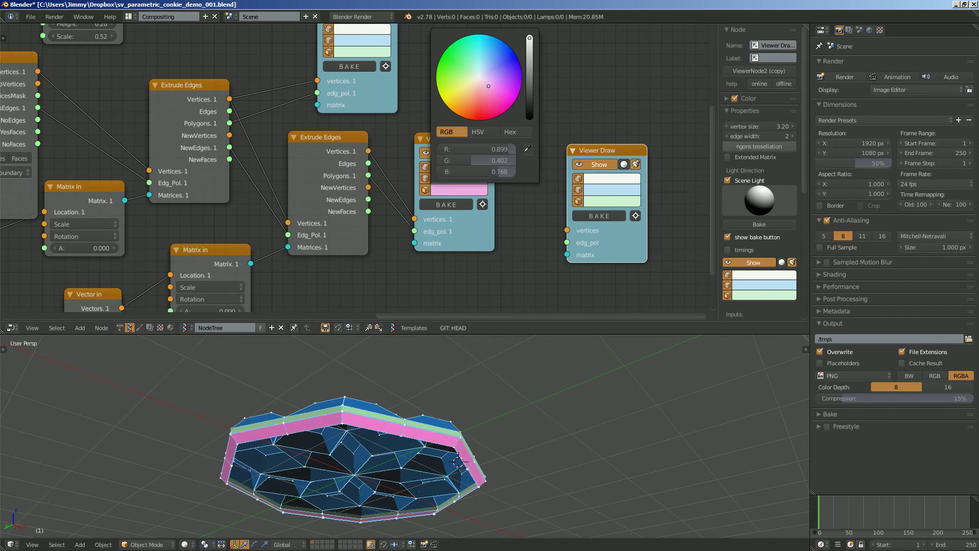
{"action": "key", "text": "ctrl+s"}
{"action": "left_click", "coordinate": [423, 123]}
{"action": "left_click_drag", "start_coordinate": [453, 139], "coordinate": [461, 133]}
Link the second Extrude Edges' Vertices and Edges to the new Viewer Draw and move that viewer farther away.
{"action": "mouse_move", "coordinate": [368, 151]}
{"action": "left_mouse_down"}
{"action": "mouse_move", "coordinate": [567, 231]}
{"action": "mouse_move", "coordinate": [373, 165]}
{"action": "mouse_move", "coordinate": [567, 242]}
{"action": "left_mouse_up"}
{"action": "left_click", "coordinate": [576, 245]}
{"action": "left_click_drag", "start_coordinate": [597, 152], "coordinate": [695, 179]}
{"action": "mouse_move", "coordinate": [549, 172]}
{"action": "middle_mouse_down"}
{"action": "mouse_move", "coordinate": [481, 136]}
{"action": "mouse_move", "coordinate": [465, 142]}
{"action": "middle_mouse_up"}
Add a Fill Holes node and insert it into the vertices link before the new Viewer Draw.
{"action": "key", "text": "shift+a"}
{"action": "left_click", "coordinate": [466, 142]}
{"action": "type", "text": "fil "}
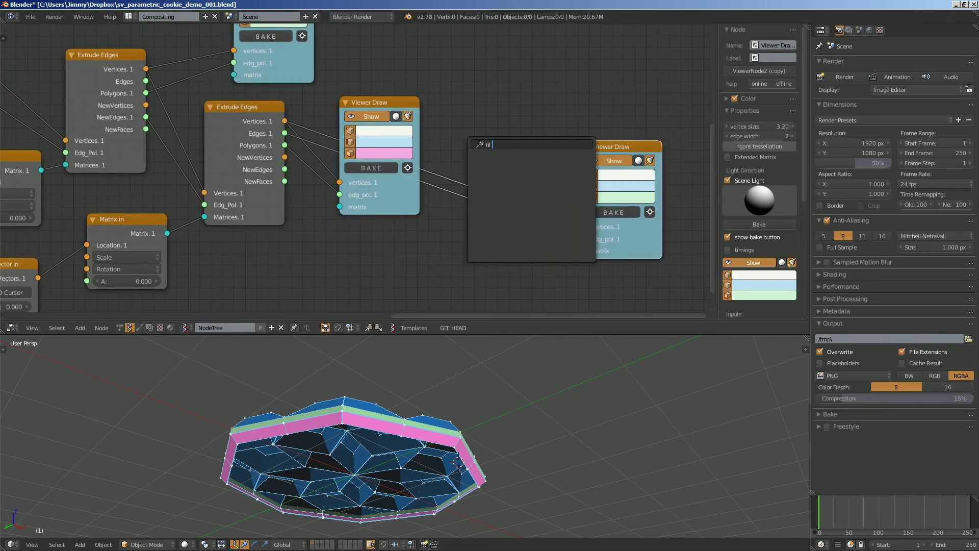
{"action": "type", "text": "f"}
{"action": "key", "text": "BackSpace"}
{"action": "key", "text": "BackSpace"}
{"action": "type", "text": "l"}
{"action": "key", "text": "BackSpace"}
{"action": "key", "text": "Return"}
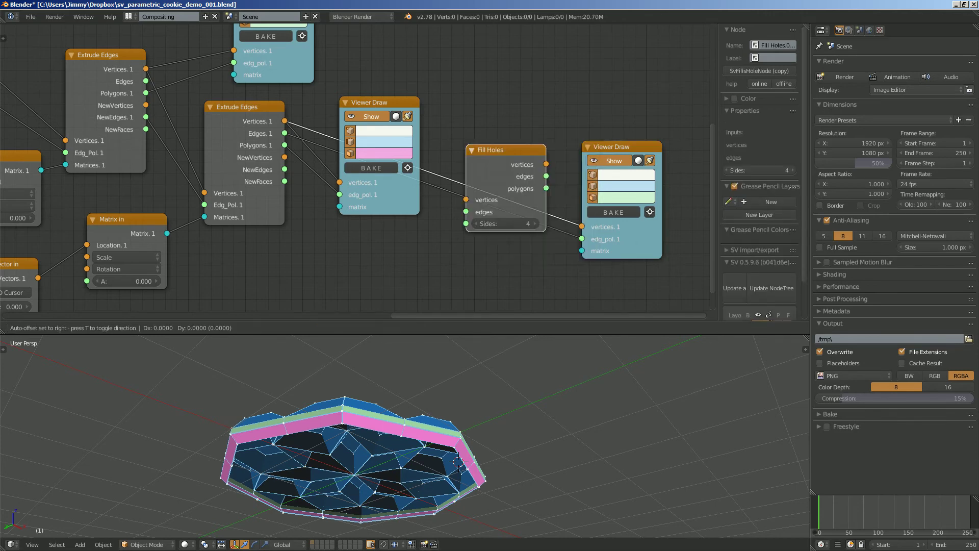
{"action": "left_click", "coordinate": [456, 137]}
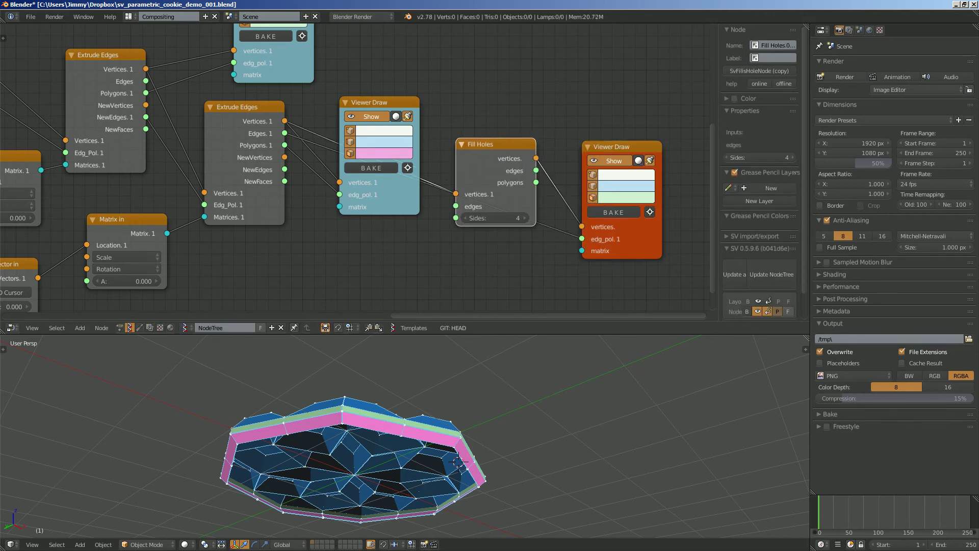
Link the second Extrude Edges' NewEdges to Fill Holes' edges, and Fill Holes' polygons to the new Viewer Draw's edg_pol.
{"action": "left_click", "coordinate": [279, 133]}
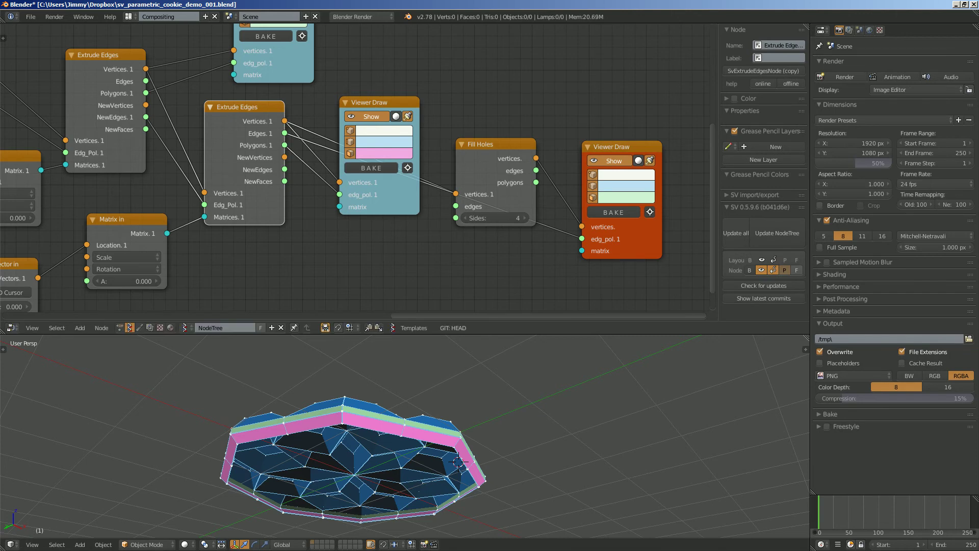
{"action": "left_click_drag", "start_coordinate": [284, 169], "coordinate": [455, 206]}
{"action": "left_click_drag", "start_coordinate": [536, 183], "coordinate": [541, 187]}
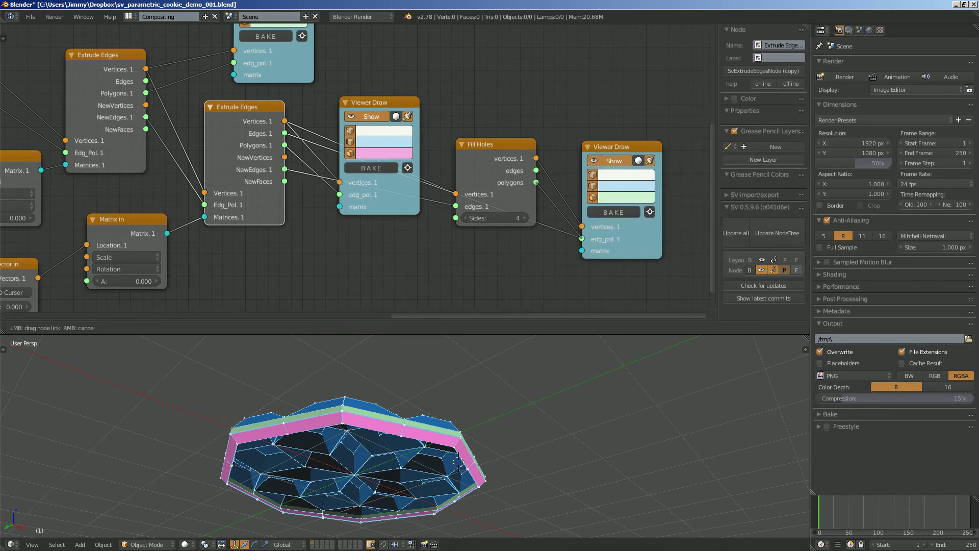
{"action": "left_click_drag", "start_coordinate": [582, 238], "coordinate": [581, 239]}
Set the new Fill Holes node's Sides to 16 to close the cookie's base, and save the file.
{"action": "left_click", "coordinate": [494, 176]}
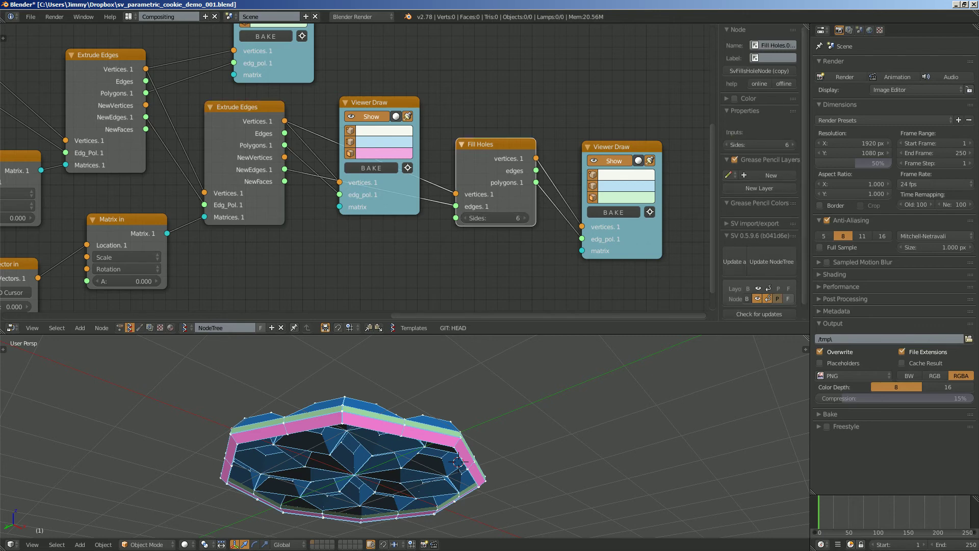
{"action": "mouse_move", "coordinate": [494, 218]}
{"action": "left_mouse_down"}
{"action": "mouse_move", "coordinate": [525, 219]}
{"action": "mouse_move", "coordinate": [510, 218]}
{"action": "left_mouse_up"}
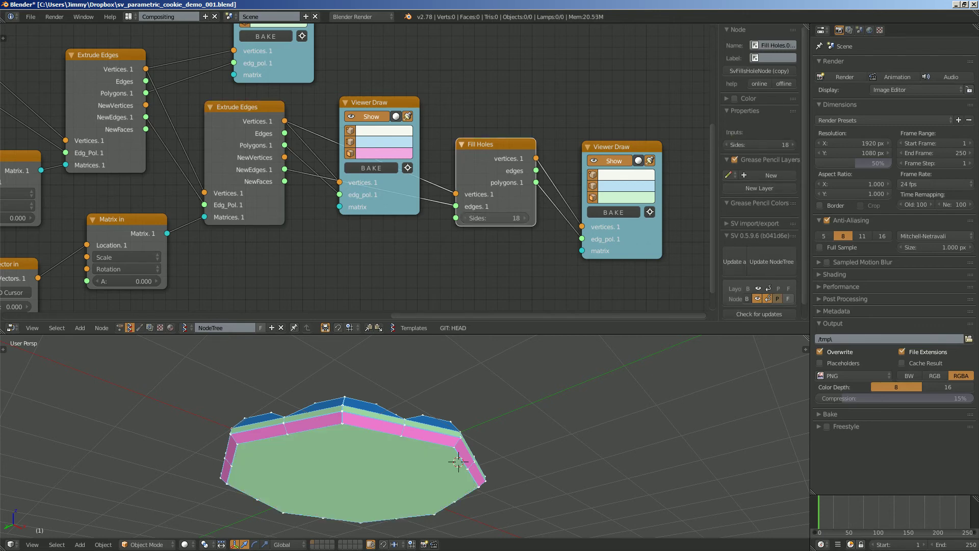
{"action": "key", "text": "ctrl+s"}
{"action": "mouse_move", "coordinate": [436, 240]}
{"action": "middle_mouse_down"}
{"action": "mouse_move", "coordinate": [503, 209]}
{"action": "mouse_move", "coordinate": [419, 238]}
{"action": "middle_mouse_up"}
{"action": "key", "text": "Return"}
Add a List Length node below the Viewer Draw and link the second Extrude Edges' Vertices to its Data.
{"action": "key", "text": "alt+space"}
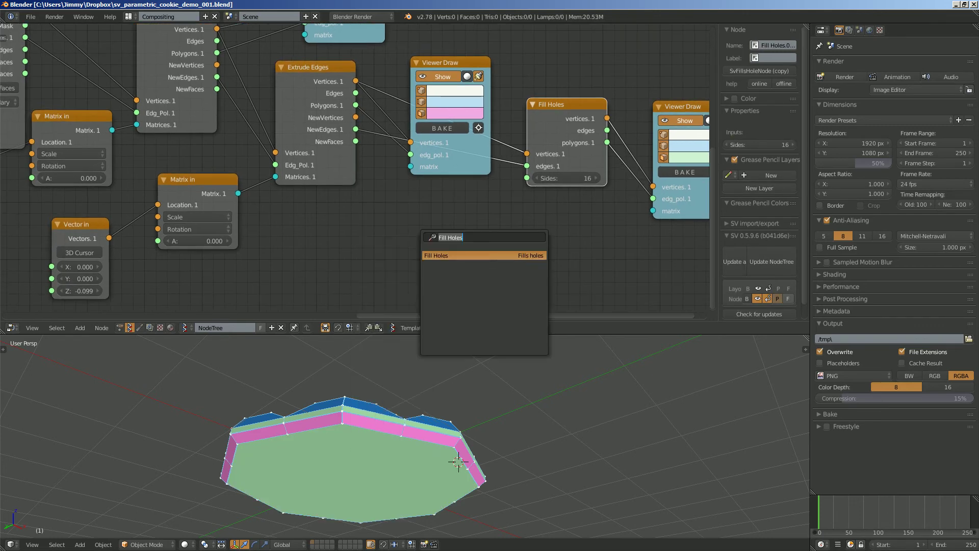
{"action": "type", "text": "list l"}
{"action": "key", "text": "Return"}
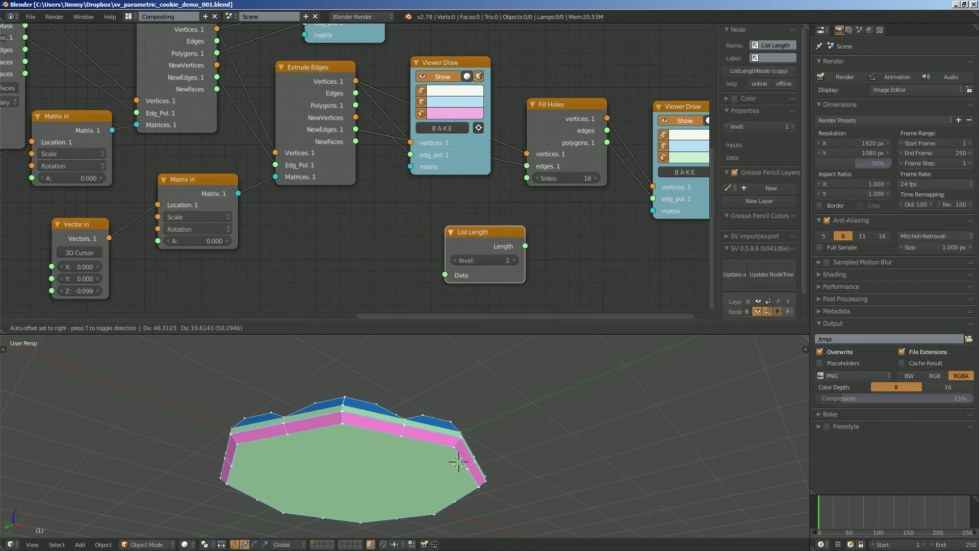
{"action": "left_click", "coordinate": [450, 226]}
{"action": "left_click_drag", "start_coordinate": [355, 81], "coordinate": [412, 211]}
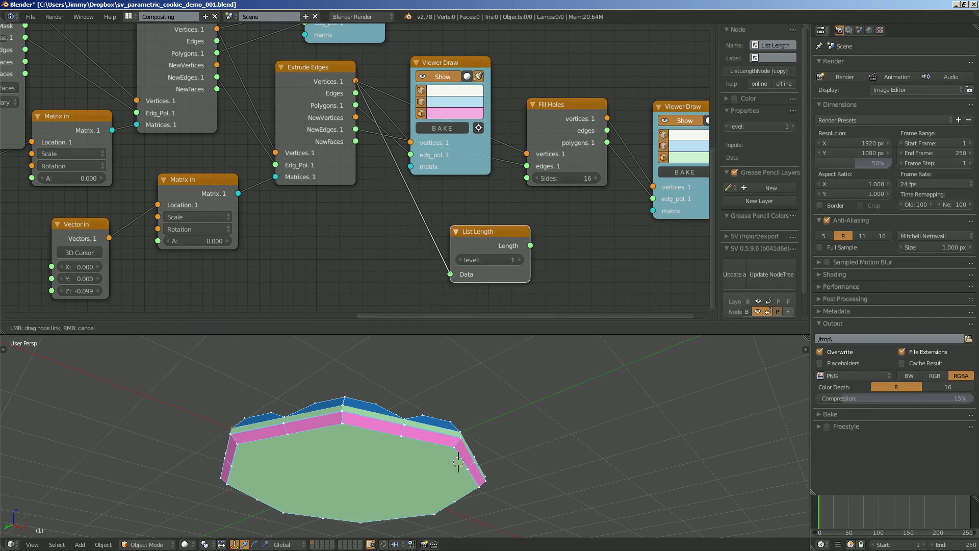
{"action": "left_click_drag", "start_coordinate": [450, 274], "coordinate": [451, 274]}
{"action": "left_click_drag", "start_coordinate": [475, 232], "coordinate": [408, 231]}
Add a Stethoscope MK2 node and link List Length's Length to it to read the count.
{"action": "key", "text": "alt+space"}
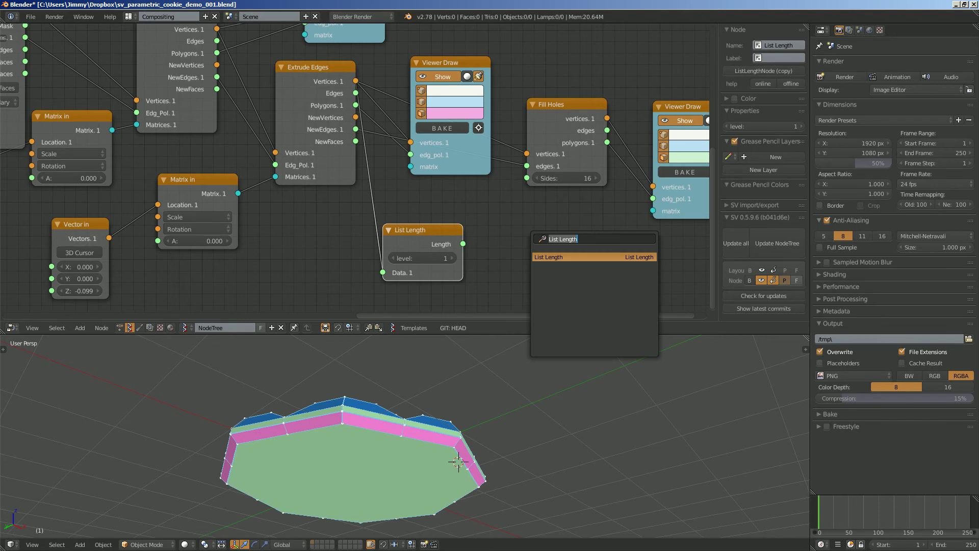
{"action": "key", "text": "Return"}
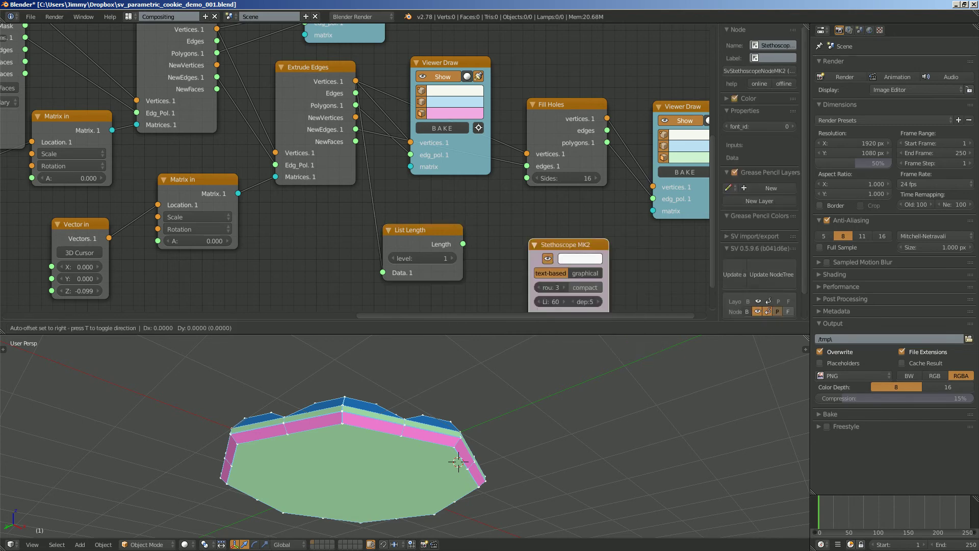
{"action": "left_click", "coordinate": [519, 209]}
{"action": "middle_click_drag", "start_coordinate": [519, 209], "coordinate": [509, 183]}
{"action": "left_click_drag", "start_coordinate": [452, 218], "coordinate": [508, 289]}
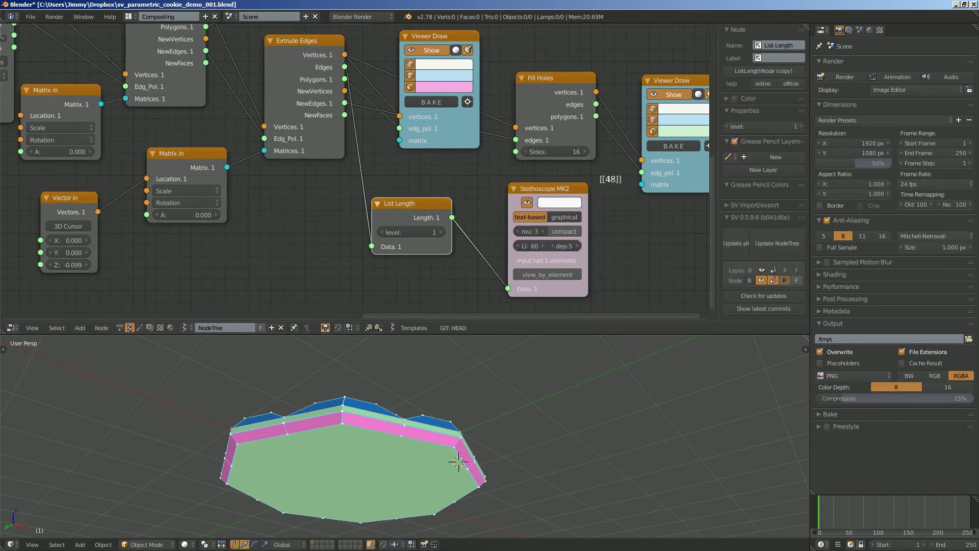
{"action": "left_click_drag", "start_coordinate": [451, 218], "coordinate": [452, 218]}
Link List Length's Length to Fill Holes' Sides, move List Length closer, and save the file.
{"action": "left_click_drag", "start_coordinate": [516, 151], "coordinate": [516, 152]}
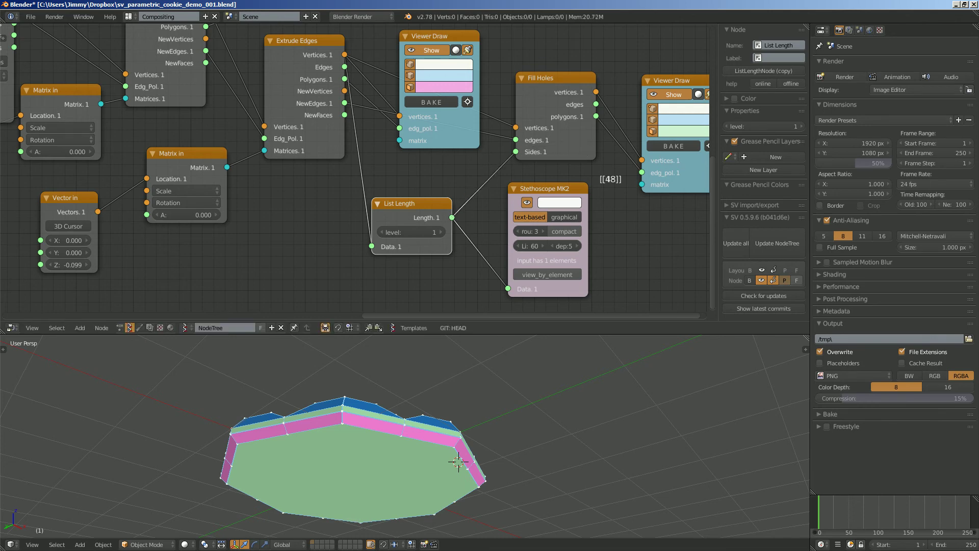
{"action": "left_click_drag", "start_coordinate": [408, 204], "coordinate": [442, 183]}
{"action": "middle_click_drag", "start_coordinate": [439, 178], "coordinate": [426, 220]}
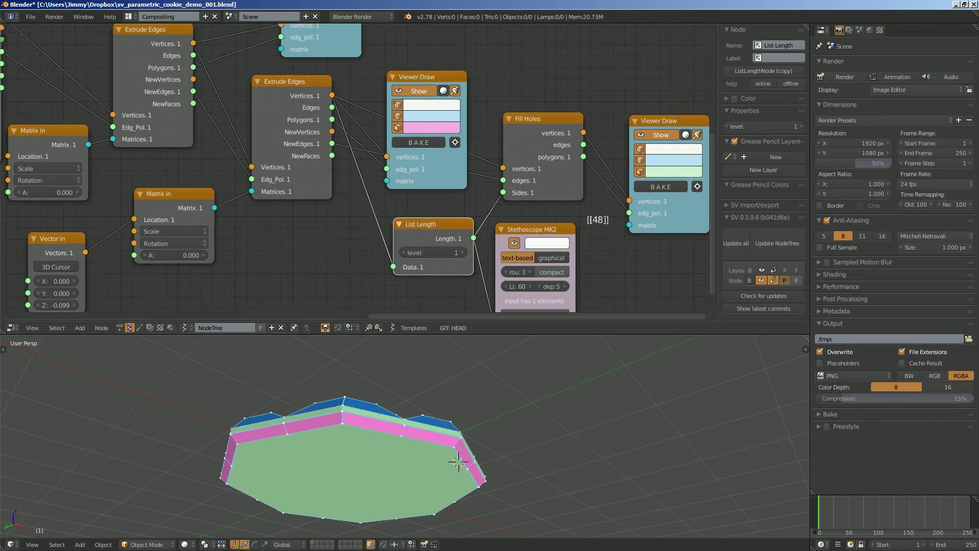
{"action": "key", "text": "ctrl+s"}
{"action": "key", "text": "Return"}
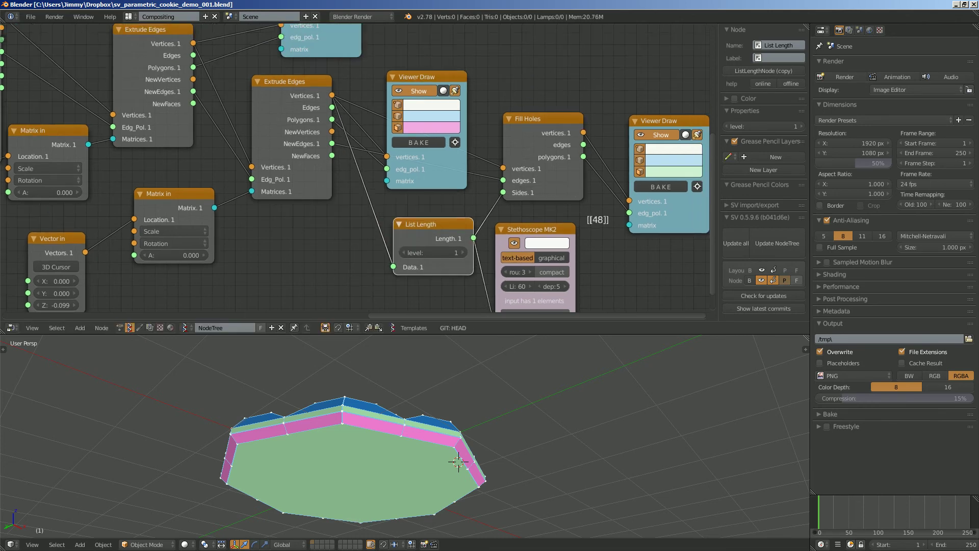
Feed the second Extrude Edges' NewVertices into List Length's Data in place of Vertices.
{"action": "left_click_drag", "start_coordinate": [332, 132], "coordinate": [393, 267]}
{"action": "left_click_drag", "start_coordinate": [428, 232], "coordinate": [413, 237]}
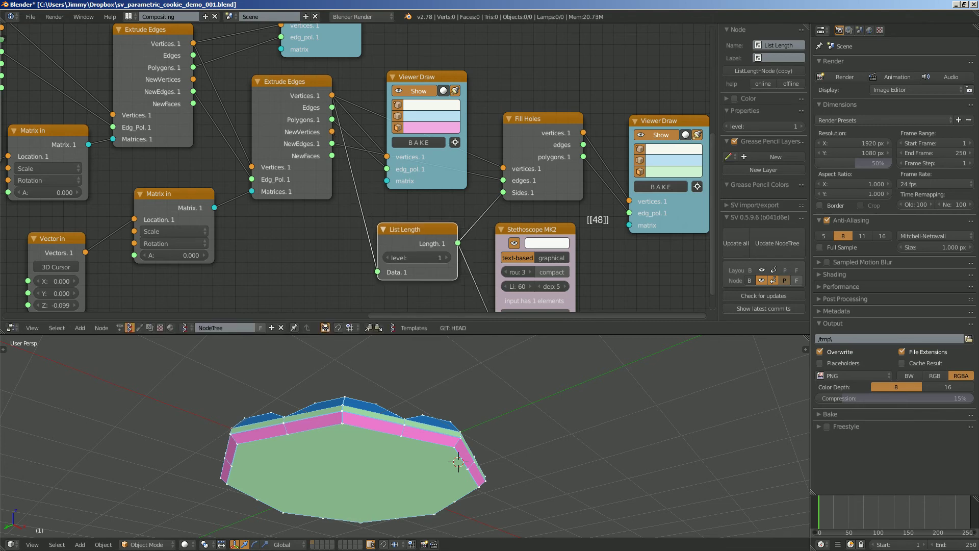
{"action": "middle_click_drag", "start_coordinate": [599, 220], "coordinate": [592, 215]}
{"action": "scroll", "coordinate": [593, 220], "scroll_direction": "down", "scroll_amount": 1}
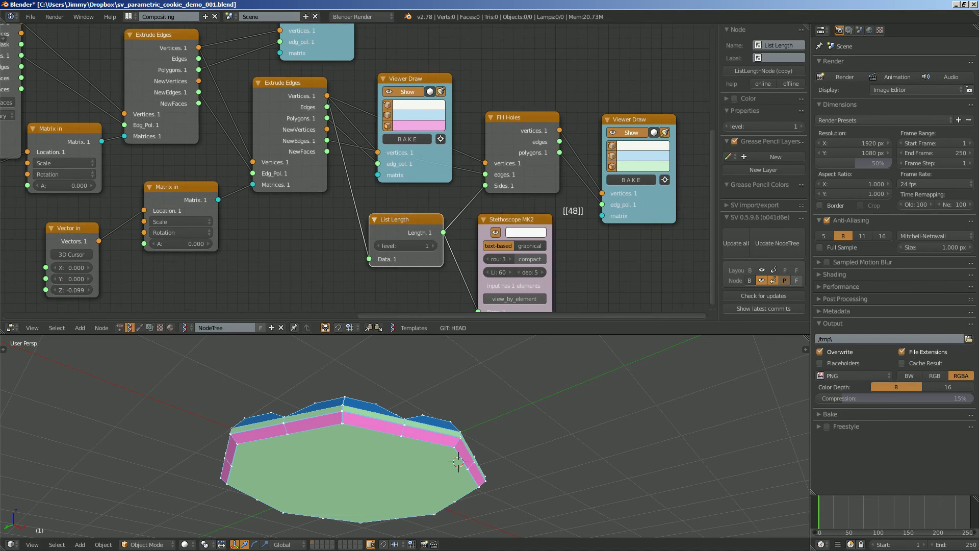
{"action": "left_click_drag", "start_coordinate": [327, 129], "coordinate": [369, 258]}
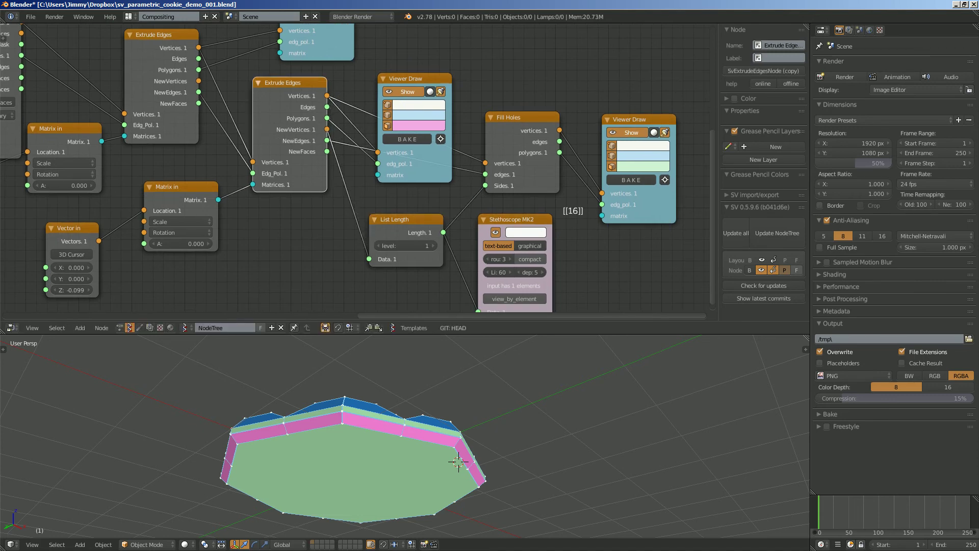
Delete the Stethoscope MK2 node, move List Length up beside the second Extrude Edges, and save the file.
{"action": "left_click", "coordinate": [513, 219]}
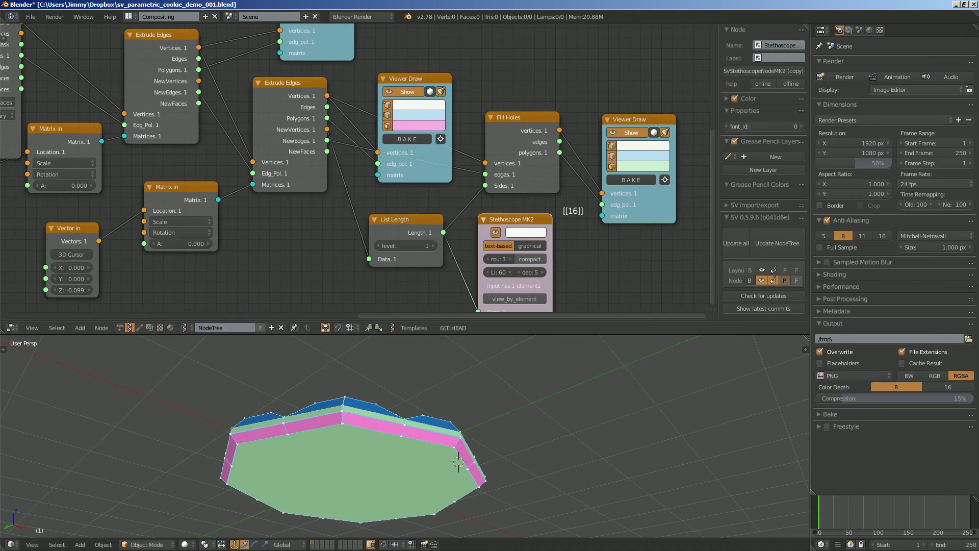
{"action": "key", "text": "x"}
{"action": "left_click_drag", "start_coordinate": [389, 218], "coordinate": [379, 202]}
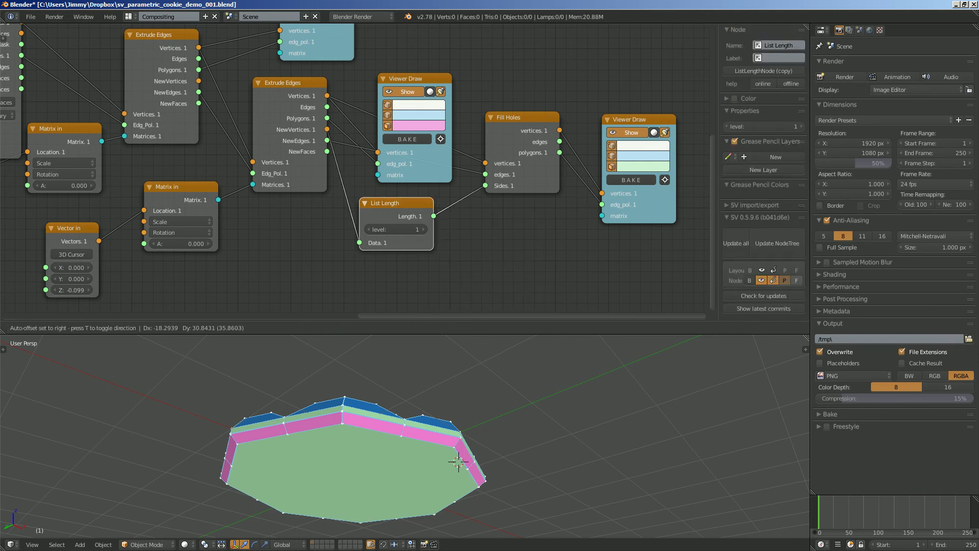
{"action": "key", "text": "ctrl+s"}
Set the face colour of the Viewer Draw fed by the new Fill Holes node to blue.
{"action": "scroll", "coordinate": [378, 195], "scroll_direction": "down", "scroll_amount": 2}
{"action": "middle_click_drag", "start_coordinate": [403, 408], "coordinate": [456, 421]}
{"action": "left_click", "coordinate": [606, 171]}
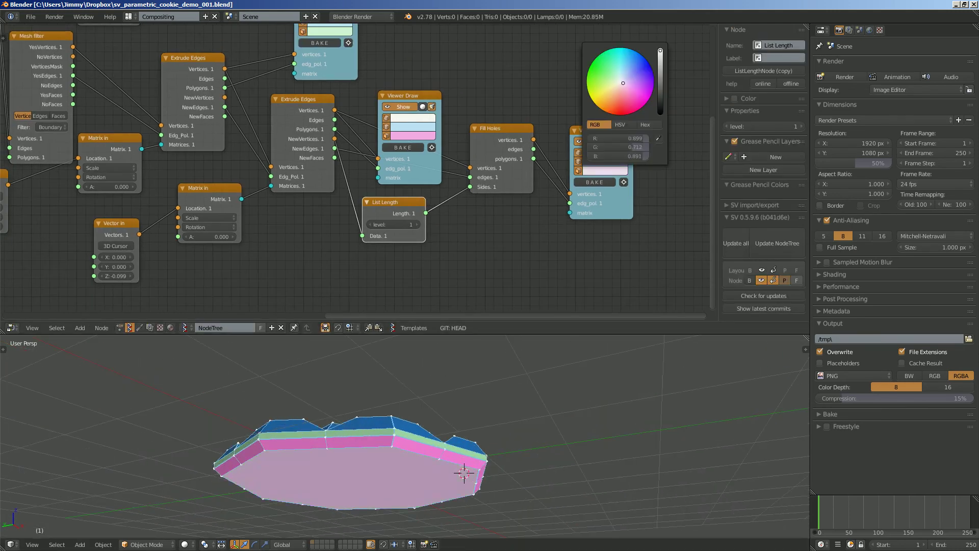
{"action": "left_click_drag", "start_coordinate": [623, 83], "coordinate": [628, 74]}
{"action": "mouse_move", "coordinate": [489, 418]}
{"action": "middle_mouse_down"}
{"action": "mouse_move", "coordinate": [454, 472]}
{"action": "mouse_move", "coordinate": [459, 416]}
{"action": "middle_mouse_up"}
Set the face colour of the Viewer Draw after Extrude Separate to violet-blue, R 0.235, G 0.276, B 0.899.
{"action": "middle_click_drag", "start_coordinate": [438, 101], "coordinate": [501, 298]}
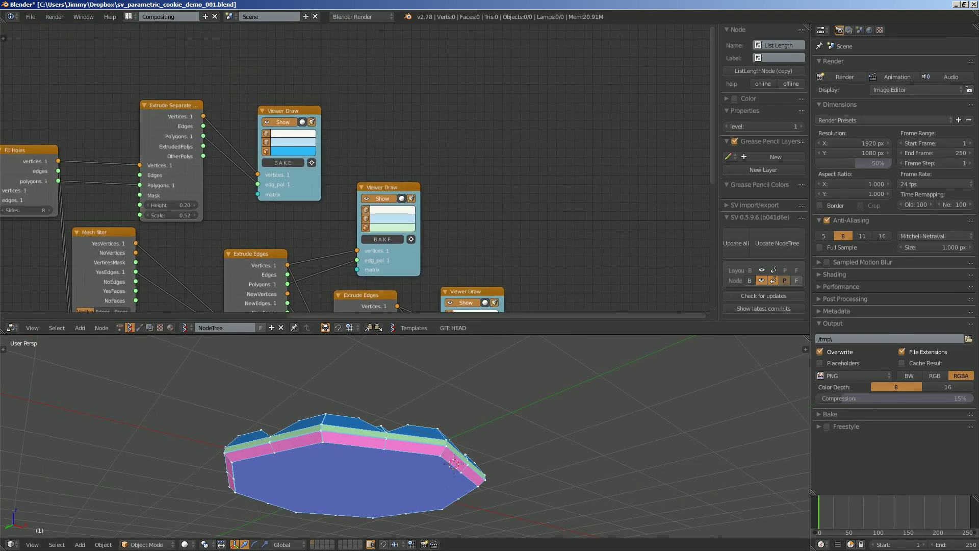
{"action": "left_click", "coordinate": [294, 151]}
{"action": "left_click_drag", "start_coordinate": [318, 54], "coordinate": [321, 53]}
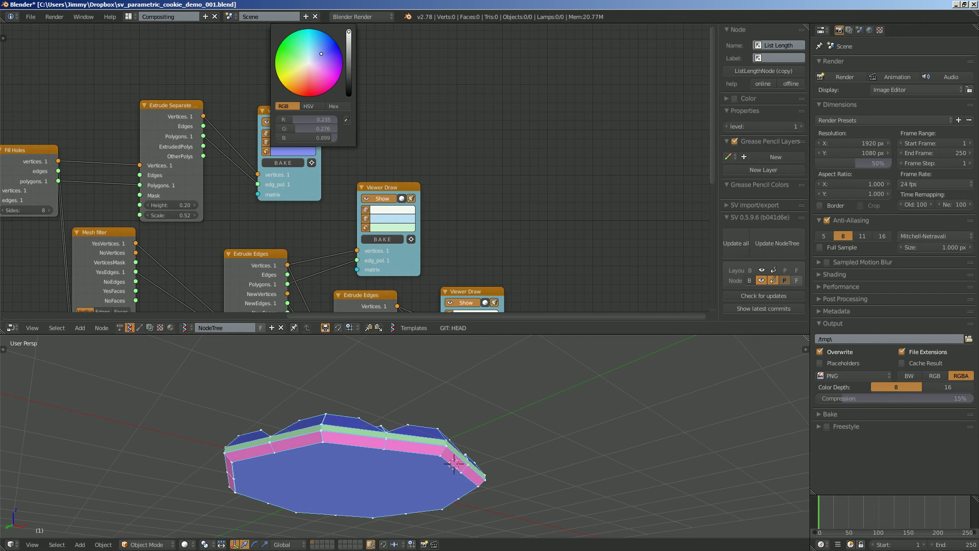
Save the recoloured cookie setup over the existing blend file.
{"action": "middle_click_drag", "start_coordinate": [454, 464], "coordinate": [433, 438]}
{"action": "key", "text": "ctrl+s"}
{"action": "key", "text": "Return"}
{"action": "key", "text": "ctrl+s"}
{"action": "key", "text": "Return"}
Bake all viewer geometry of NodeTree into mesh objects with the Sverchok bake-all tool, widening the 3D view's tool area for it.
{"action": "scroll", "coordinate": [433, 452], "scroll_direction": "down", "scroll_amount": 4}
{"action": "scroll", "coordinate": [433, 439], "scroll_direction": "down", "scroll_amount": 1}
{"action": "middle_click_drag", "start_coordinate": [354, 166], "coordinate": [424, 103]}
{"action": "scroll", "coordinate": [383, 151], "scroll_direction": "down", "scroll_amount": 4}
{"action": "key", "text": "t"}
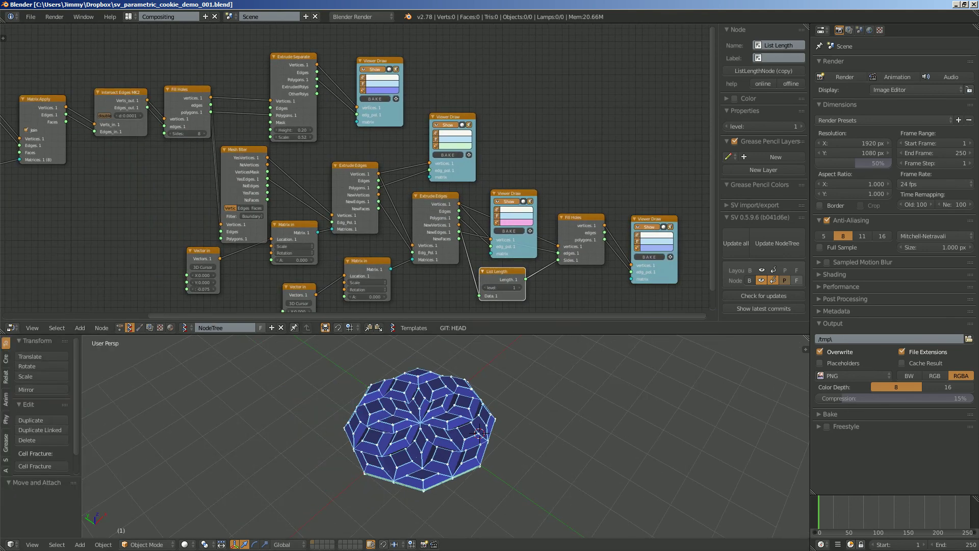
{"action": "left_click", "coordinate": [6, 460]}
{"action": "left_click", "coordinate": [25, 340]}
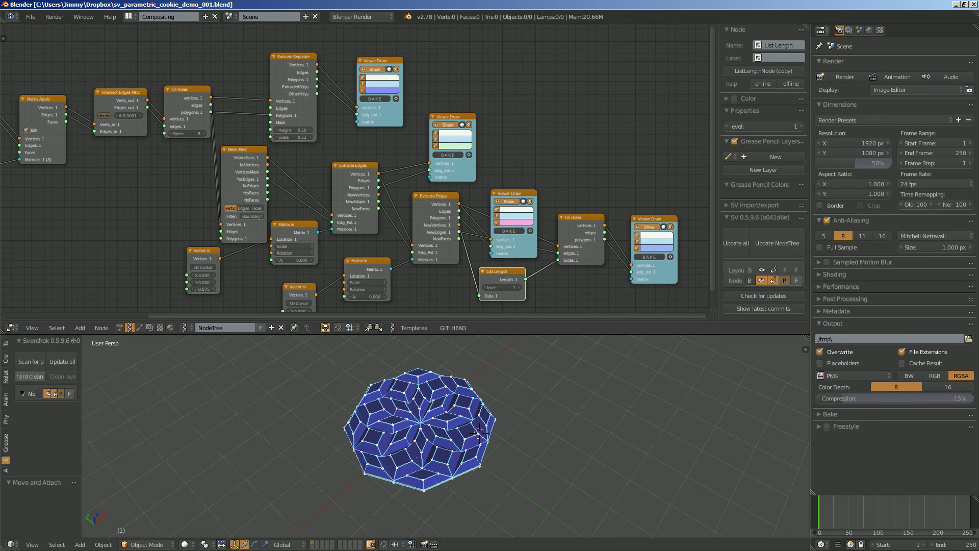
{"action": "left_click_drag", "start_coordinate": [82, 402], "coordinate": [139, 402]}
{"action": "left_click", "coordinate": [77, 393]}
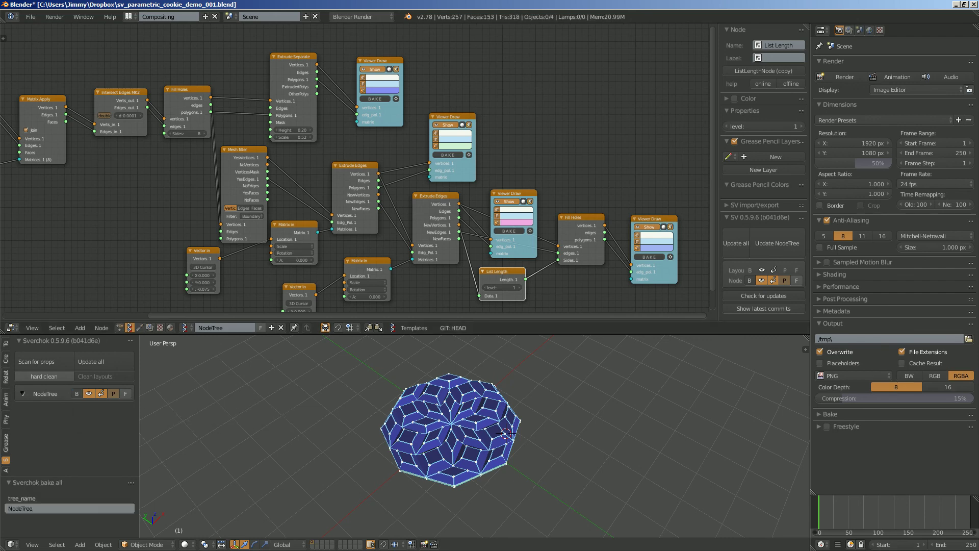
Select all the baked cookie objects and move them aside, clear of the live node preview.
{"action": "key", "text": "a"}
{"action": "key", "text": "g"}
{"action": "left_click", "coordinate": [734, 414]}
Lift the baked patterned top, Sv_0, about 0.22 units above the side walls.
{"action": "middle_click_drag", "start_coordinate": [734, 414], "coordinate": [555, 449], "text": "shift"}
{"action": "scroll", "coordinate": [555, 448], "scroll_direction": "up", "scroll_amount": 4}
{"action": "middle_click_drag", "start_coordinate": [408, 454], "coordinate": [424, 391]}
{"action": "right_click", "coordinate": [423, 430]}
{"action": "key", "text": "g"}
{"action": "left_click", "coordinate": [424, 377]}
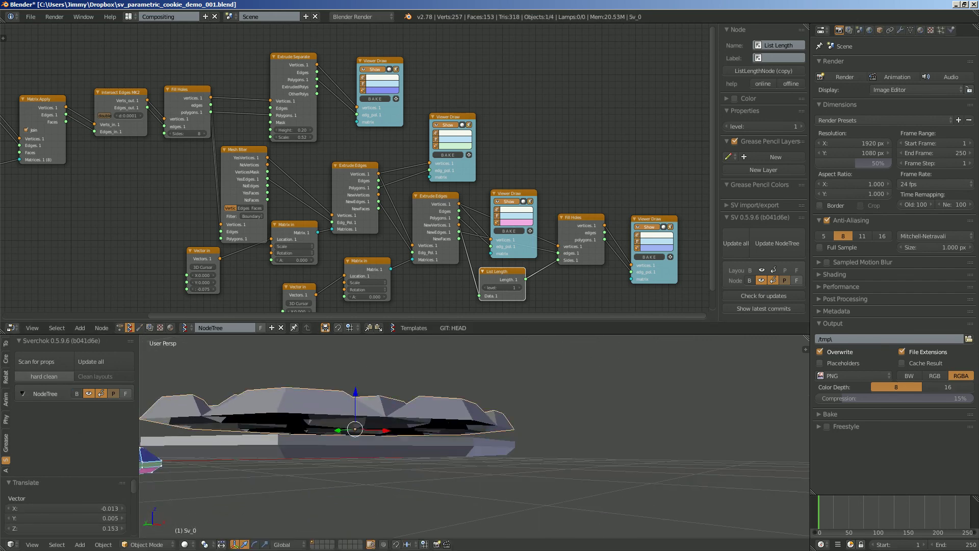
{"action": "key", "text": "g"}
{"action": "left_click", "coordinate": [424, 370]}
Raise the two baked side-wall rings one after the other, the lower ring by about 0.115 along Z.
{"action": "right_click", "coordinate": [423, 444]}
{"action": "right_click", "coordinate": [424, 444]}
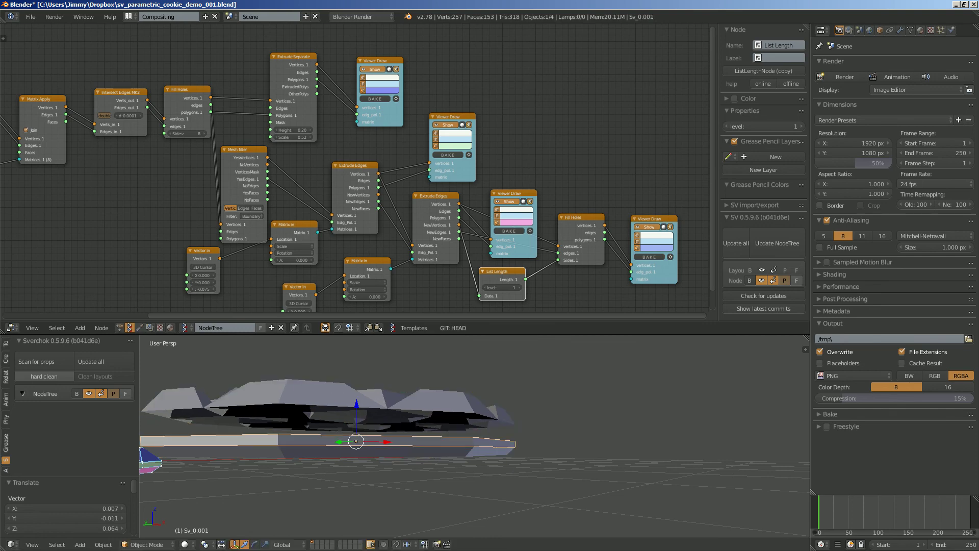
{"action": "key", "text": "g"}
{"action": "left_click", "coordinate": [421, 436]}
{"action": "right_click", "coordinate": [422, 452]}
{"action": "key", "text": "g"}
{"action": "left_click", "coordinate": [421, 441]}
Lower the baked base, Sv_0.003, by about 0.166 along Z to separate it from the side walls.
{"action": "right_click", "coordinate": [421, 456]}
{"action": "key", "text": "g"}
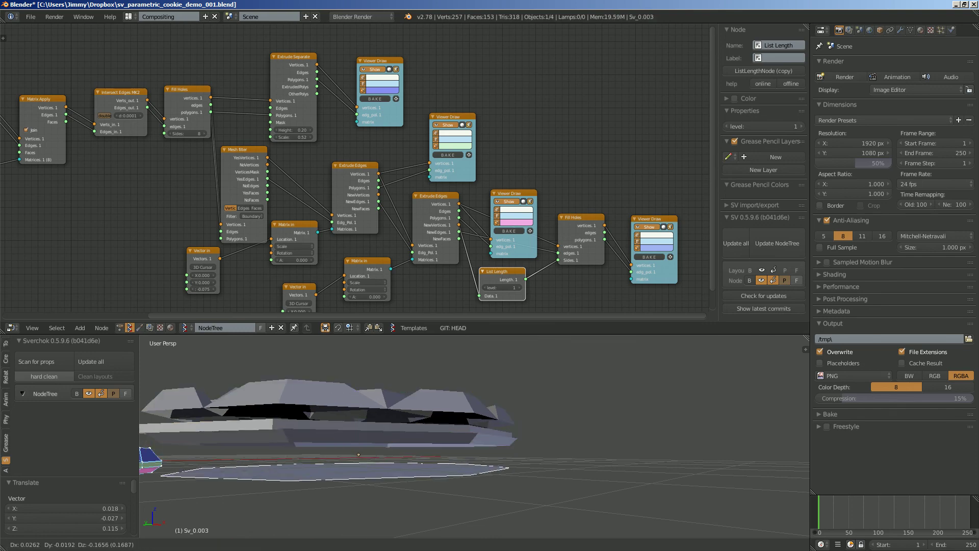
{"action": "left_click", "coordinate": [421, 473]}
{"action": "middle_click_drag", "start_coordinate": [421, 474], "coordinate": [415, 497]}
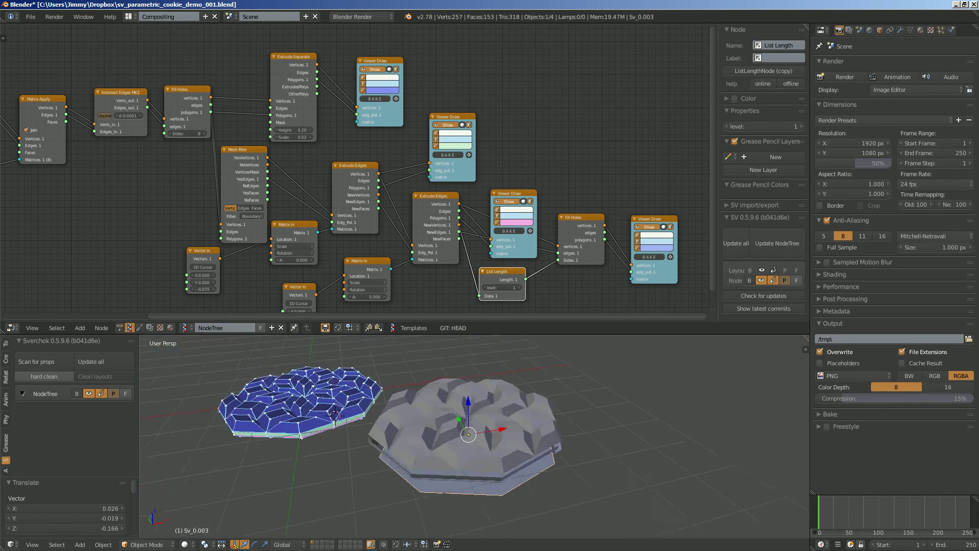
Delete all the baked mesh objects from the scene.
{"action": "key", "text": "a"}
{"action": "key", "text": "a"}
{"action": "key", "text": "x"}
{"action": "left_click", "coordinate": [443, 483]}
Save the cleaned-up scene over the existing blend file.
{"action": "middle_click_drag", "start_coordinate": [443, 459], "coordinate": [531, 464]}
{"action": "key", "text": "ctrl+s"}
{"action": "left_click", "coordinate": [485, 471]}
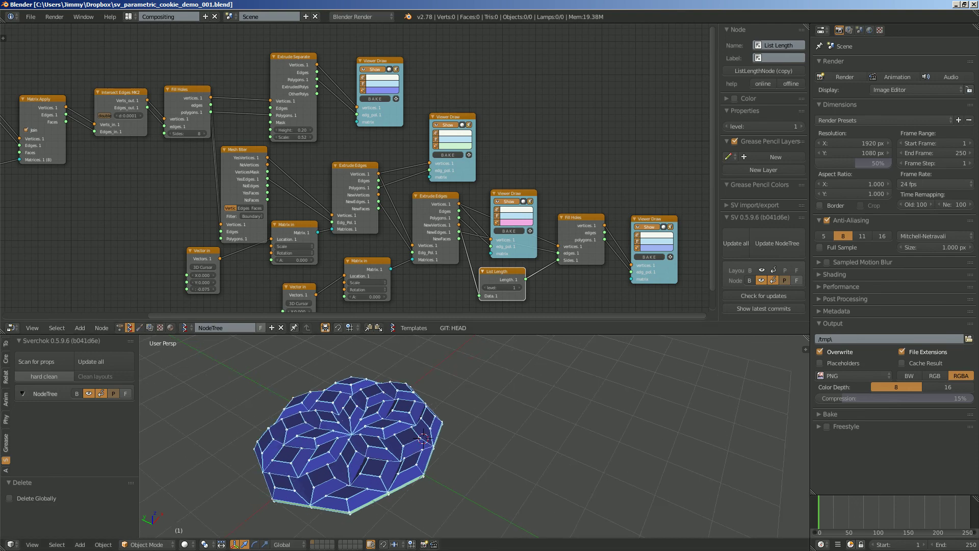
Rename the node tree to Parametric Cookie and save the file.
{"action": "left_click", "coordinate": [261, 328]}
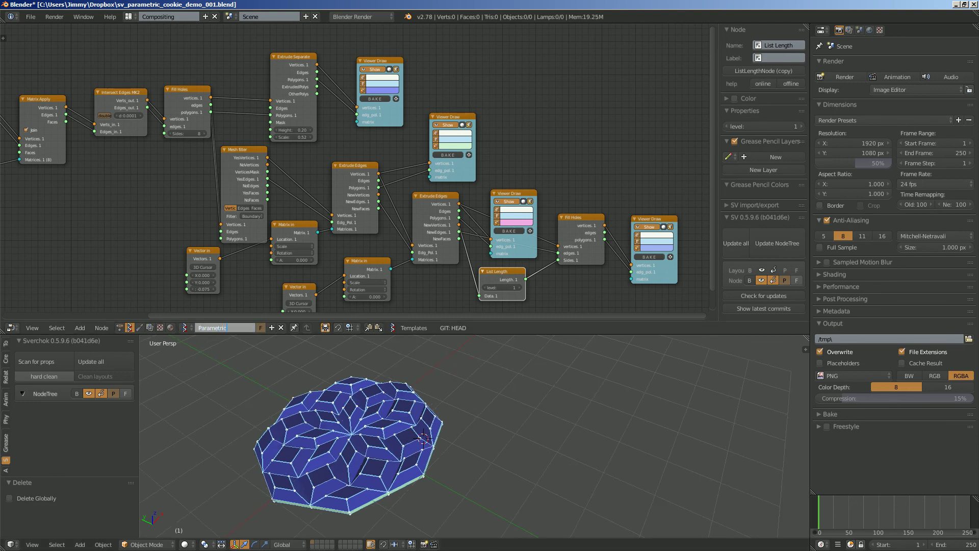
{"action": "type", "text": "e"}
{"action": "key", "text": "Return"}
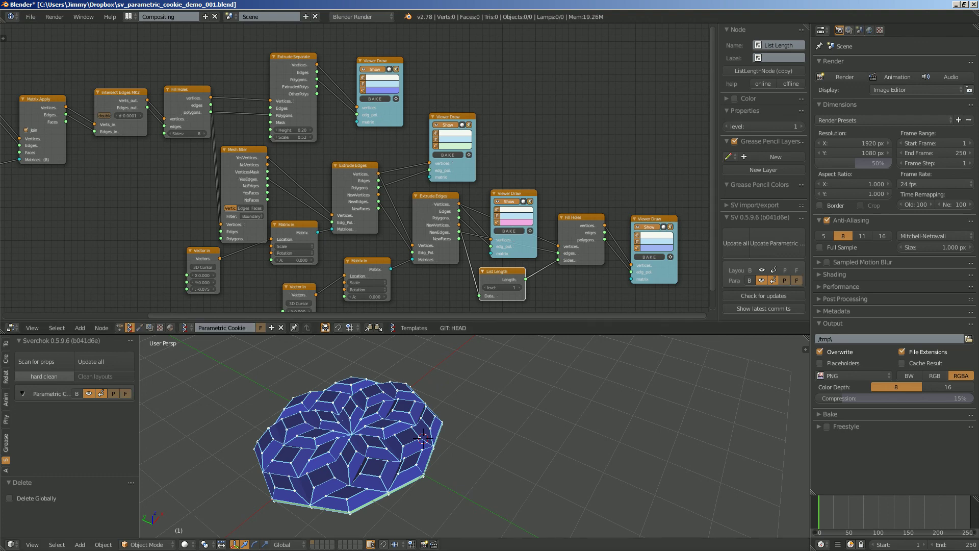
{"action": "key", "text": "ctrl+s"}
Review the complete node layout and examine the finished cookie from a lower angle.
{"action": "middle_click_drag", "start_coordinate": [469, 433], "coordinate": [432, 432]}
{"action": "scroll", "coordinate": [352, 171], "scroll_direction": "down", "scroll_amount": 4}
{"action": "middle_click_drag", "start_coordinate": [352, 171], "coordinate": [463, 152]}
{"action": "scroll", "coordinate": [463, 152], "scroll_direction": "down", "scroll_amount": 2}
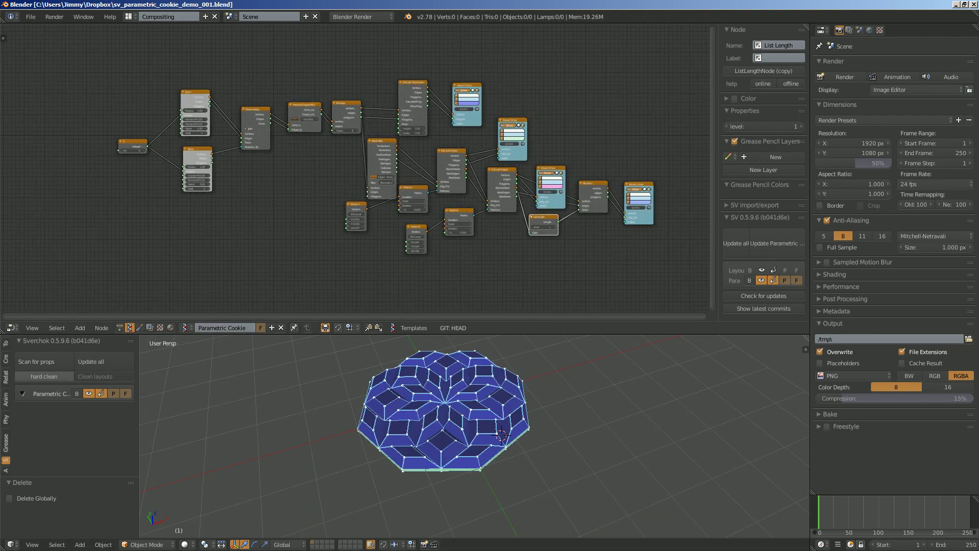
{"action": "middle_click_drag", "start_coordinate": [459, 433], "coordinate": [456, 405]}
{"action": "scroll", "coordinate": [467, 418], "scroll_direction": "up", "scroll_amount": 2}
{"action": "scroll", "coordinate": [467, 411], "scroll_direction": "up", "scroll_amount": 1}
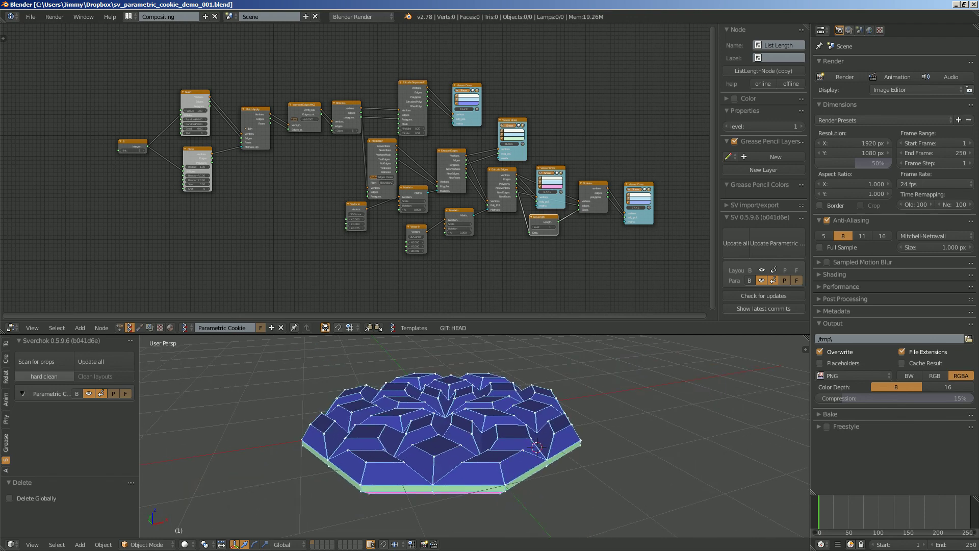